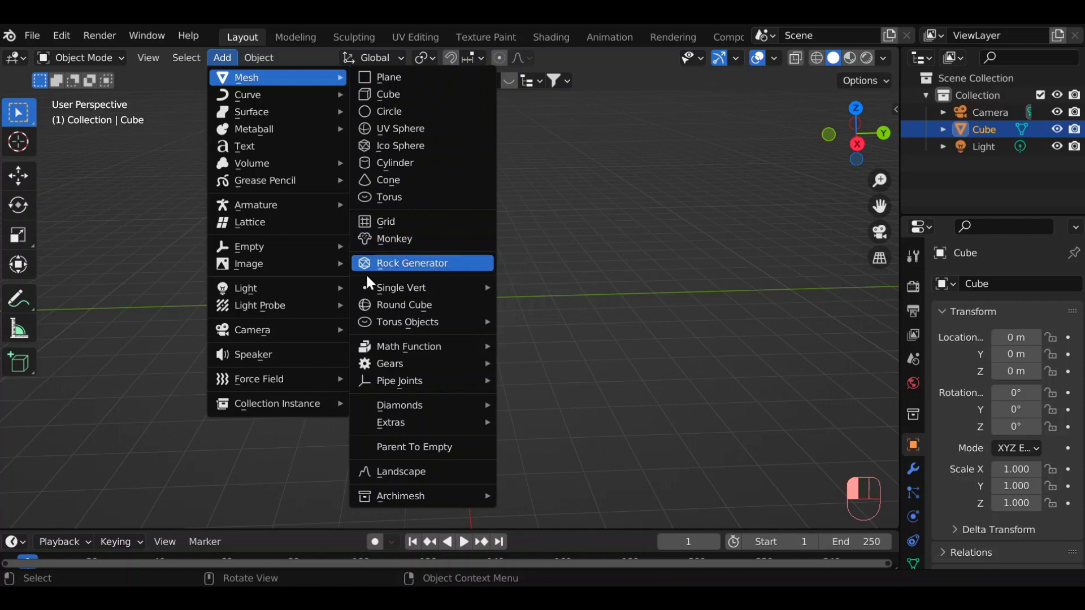
Look through the Archimesh objects that can be added, and the curve and mesh add-ons listed in the preferences.
mouse_move(384, 495)
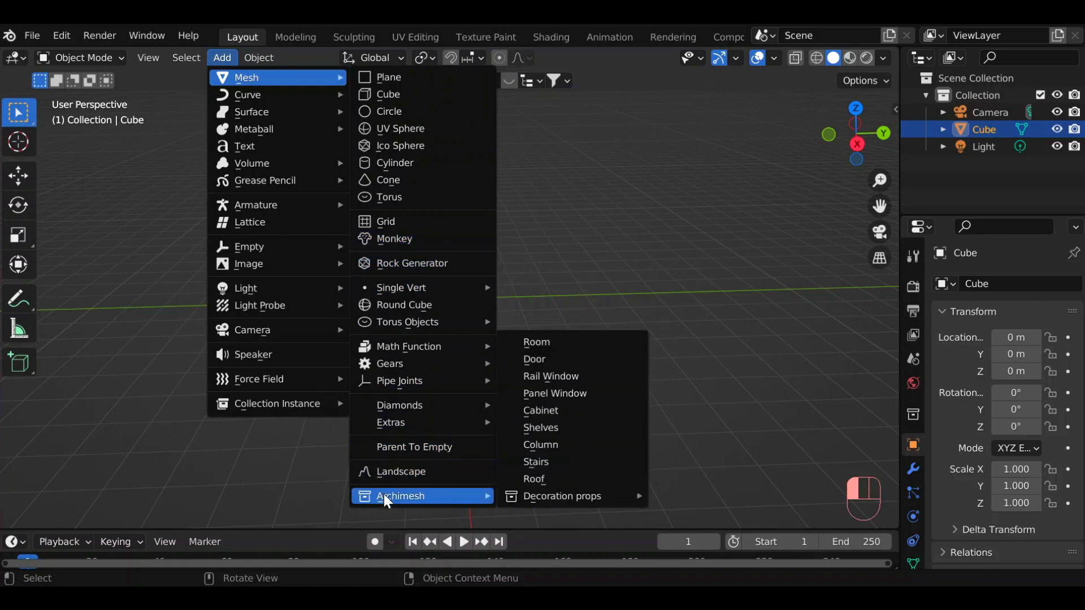
mouse_move(524, 499)
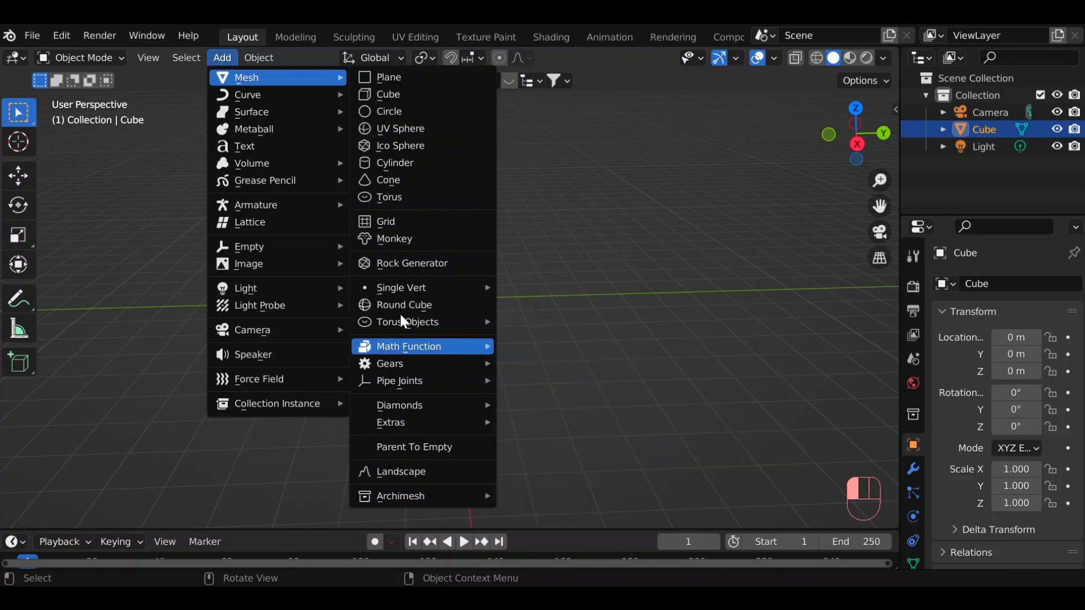
left_click(63, 38)
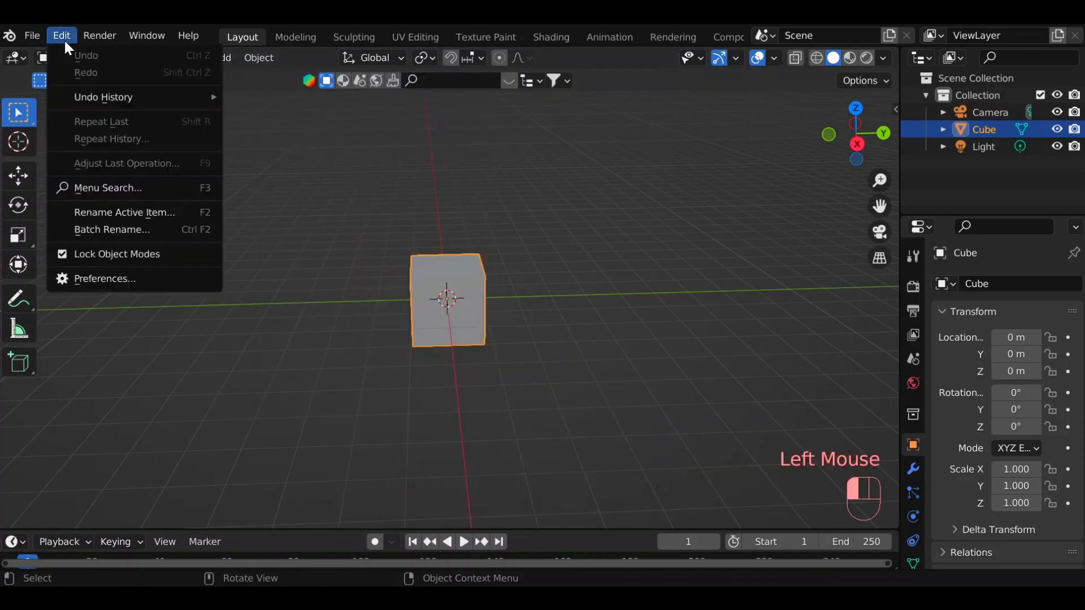
left_click(94, 280)
scroll(595, 265, "down", 4)
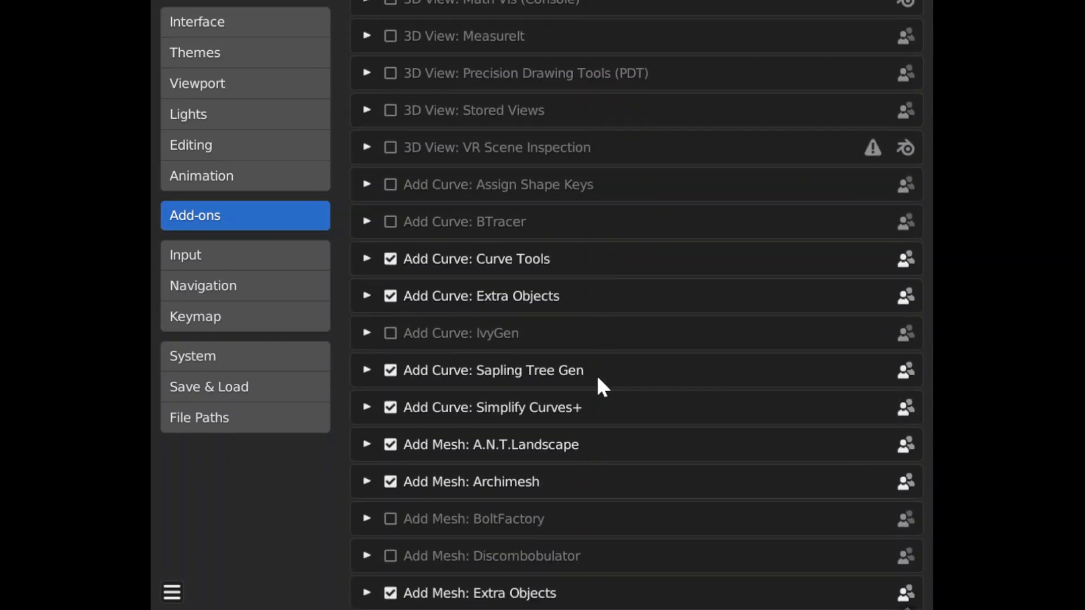
scroll(598, 374, "up", 5)
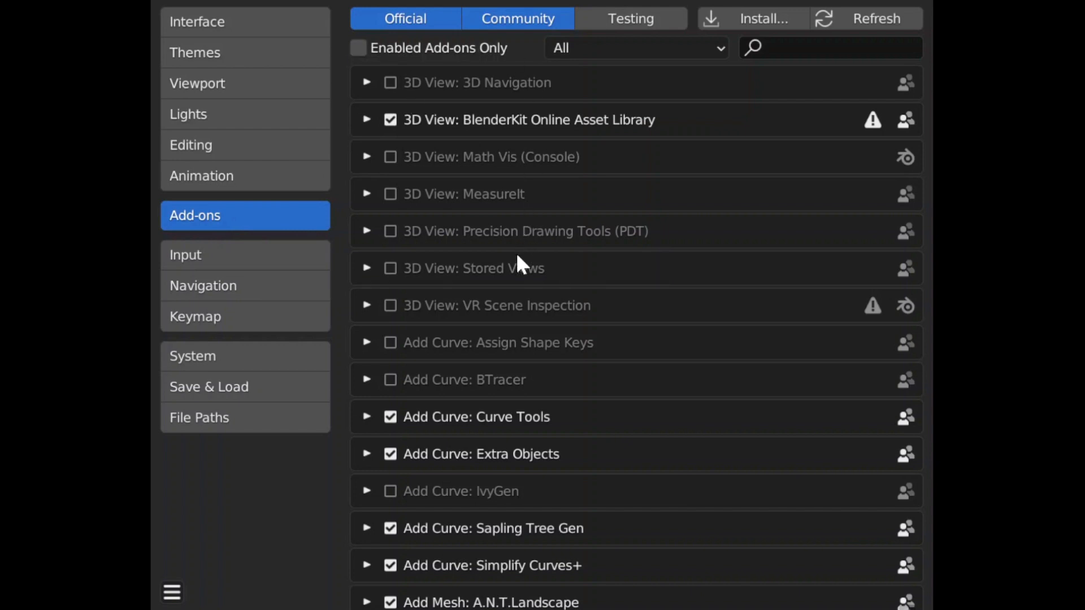
scroll(498, 263, "down", 4)
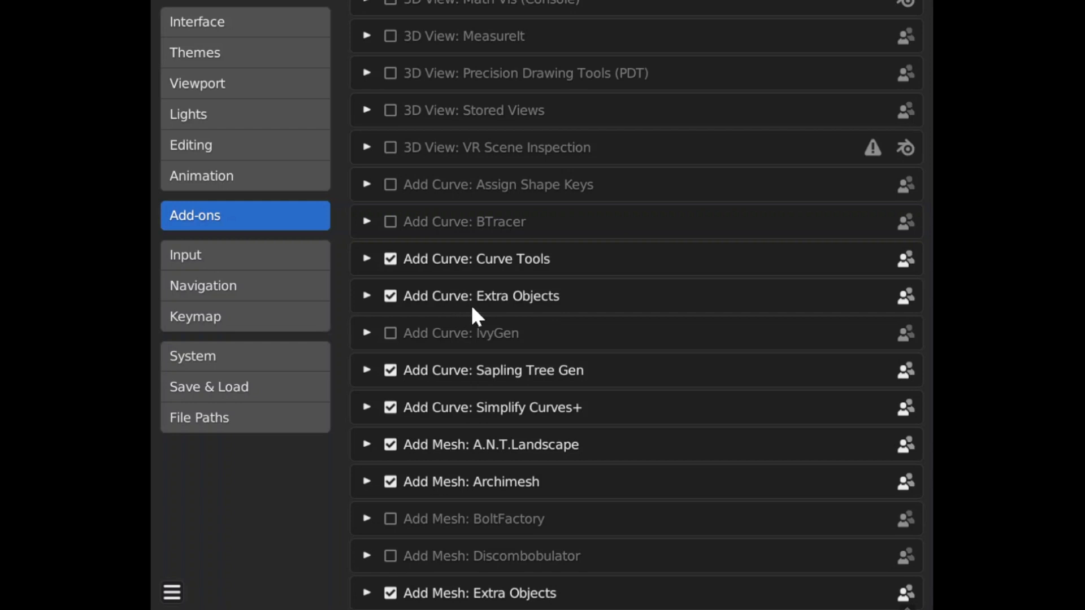
scroll(474, 395, "down", 2)
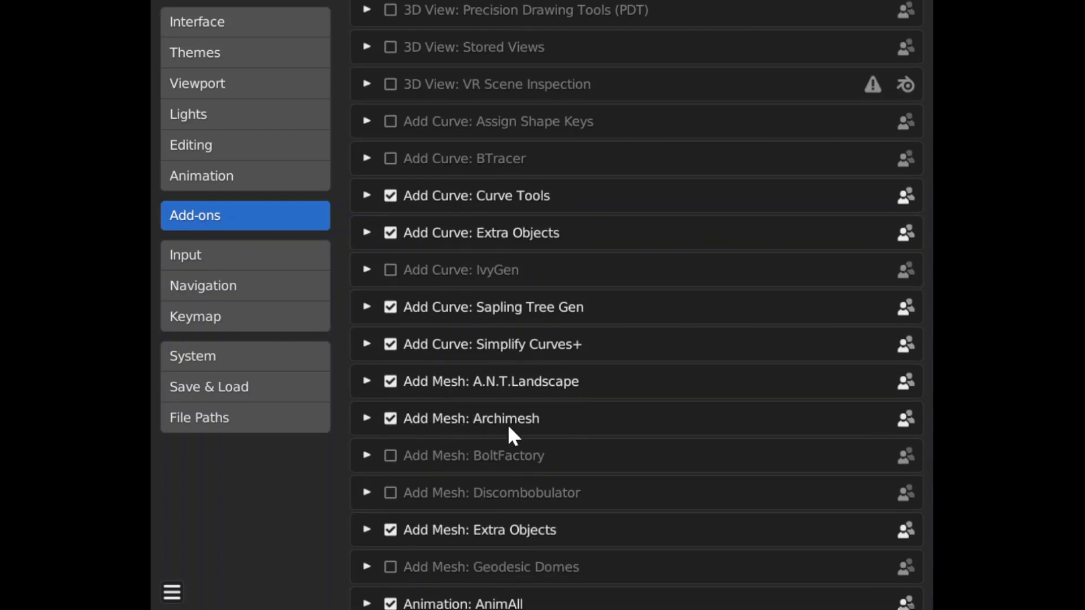
scroll(509, 428, "down", 1)
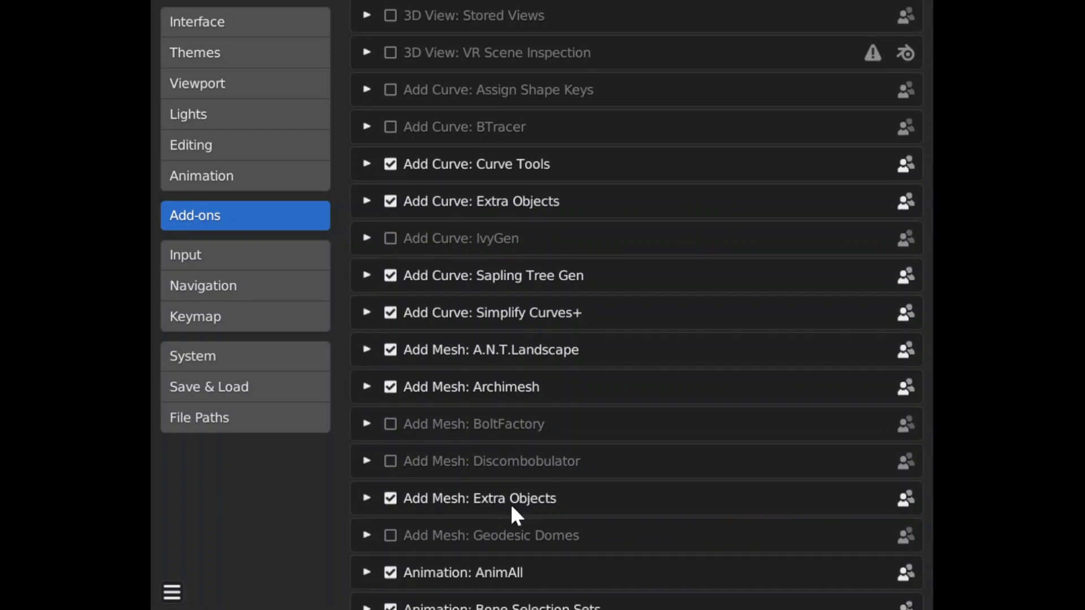
Disable the Archimesh, Extra Objects and A.N.T.Landscape mesh add-ons.
left_click(389, 387)
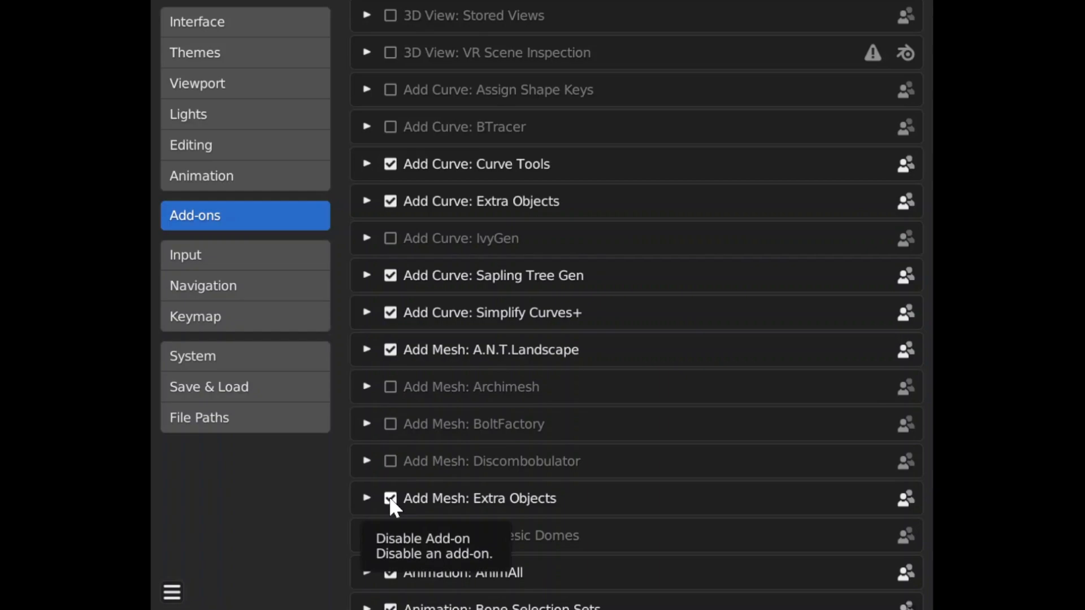
left_click(389, 498)
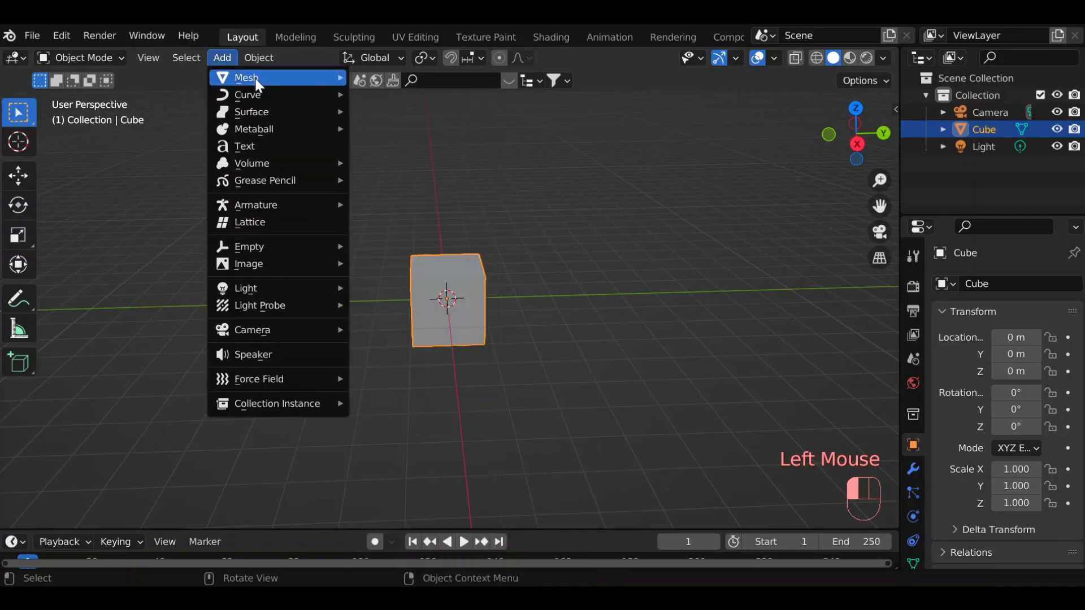
mouse_move(273, 78)
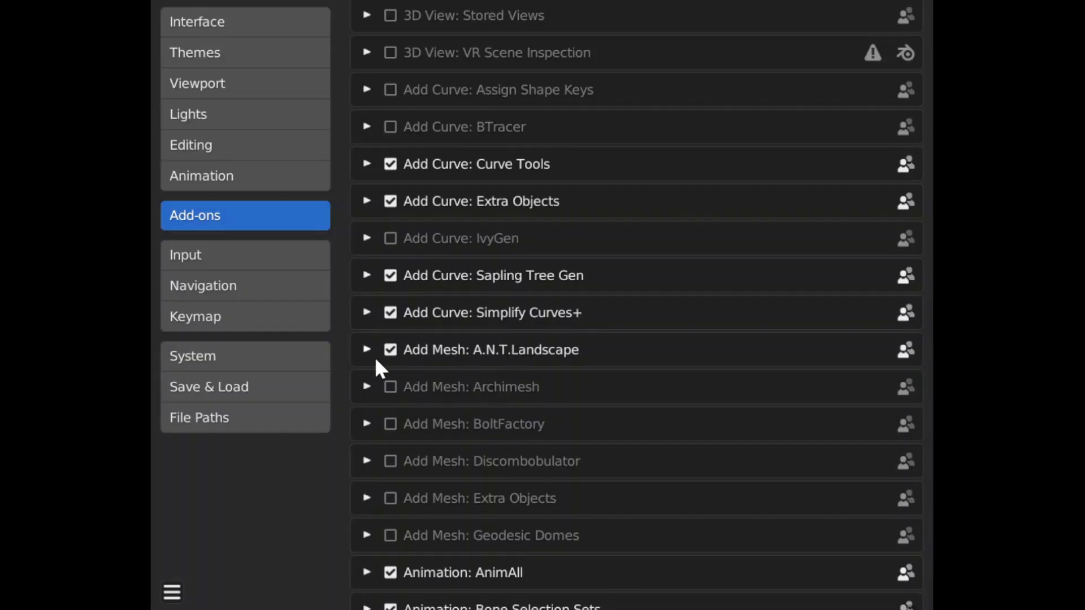
left_click(391, 353)
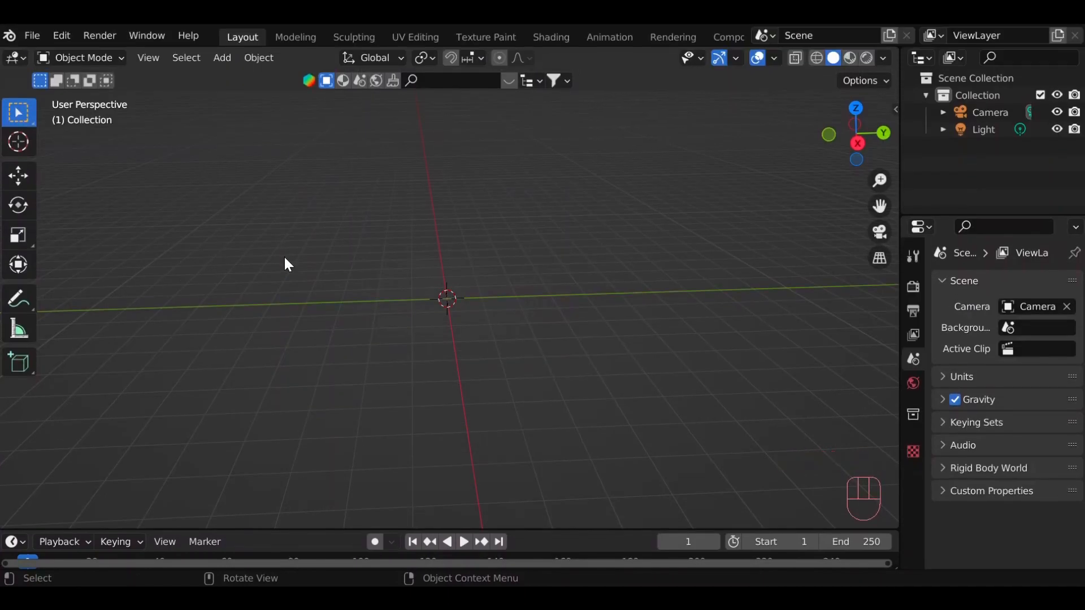
Add a plane mesh at the world origin.
key("shift+a")
key("shift+a")
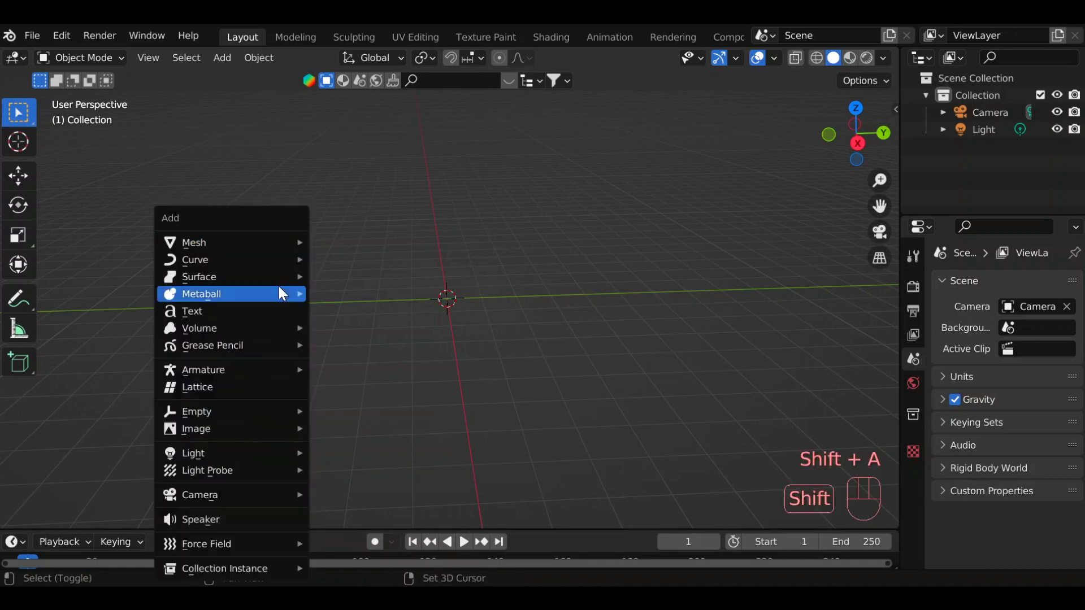
mouse_move(267, 240)
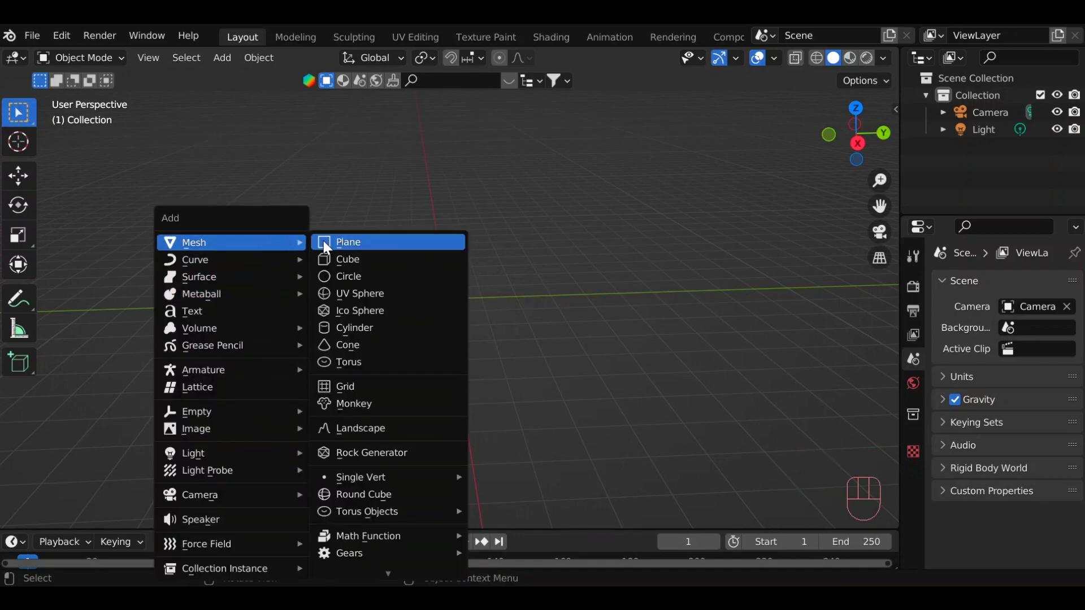
left_click(376, 244)
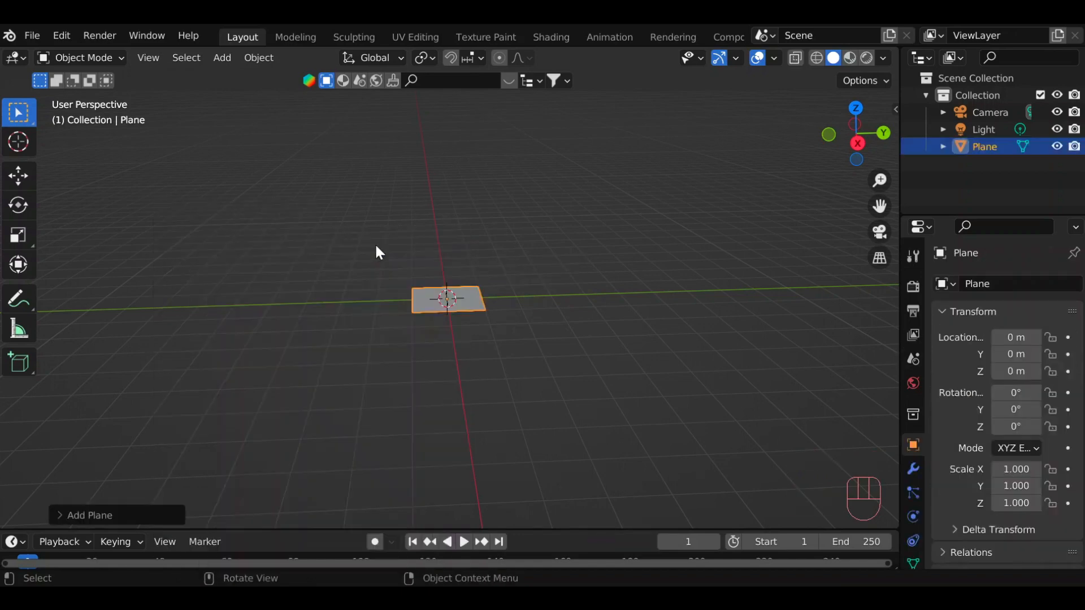
Try enlarging the new plane to about 3.26 m, and bring its size back to 2 m.
left_click(101, 513)
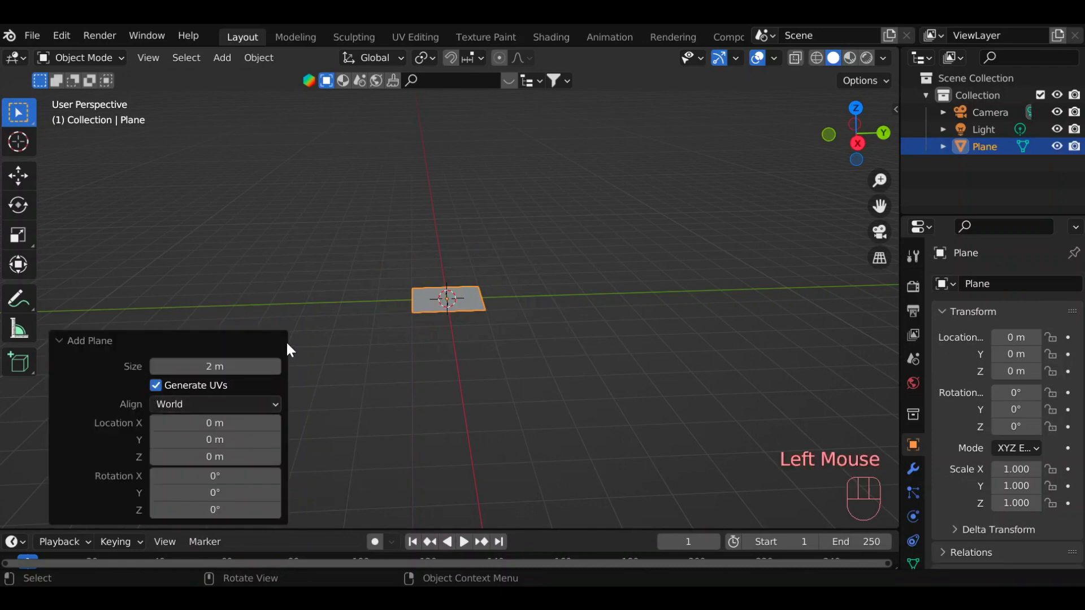
left_click_drag(175, 366, 271, 366)
left_click(879, 137)
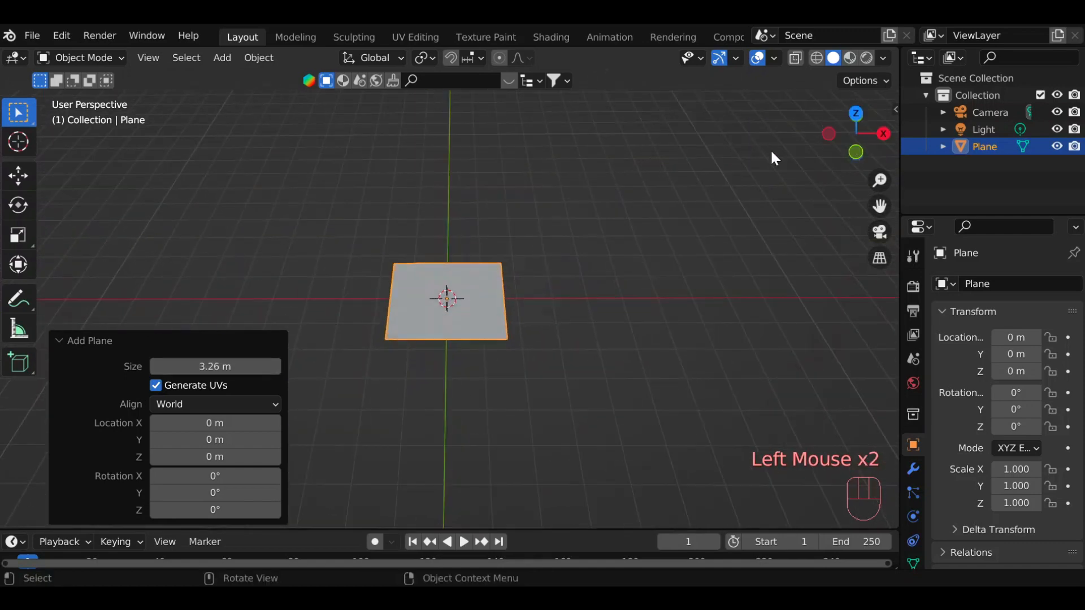
left_click_drag(183, 372, 117, 373)
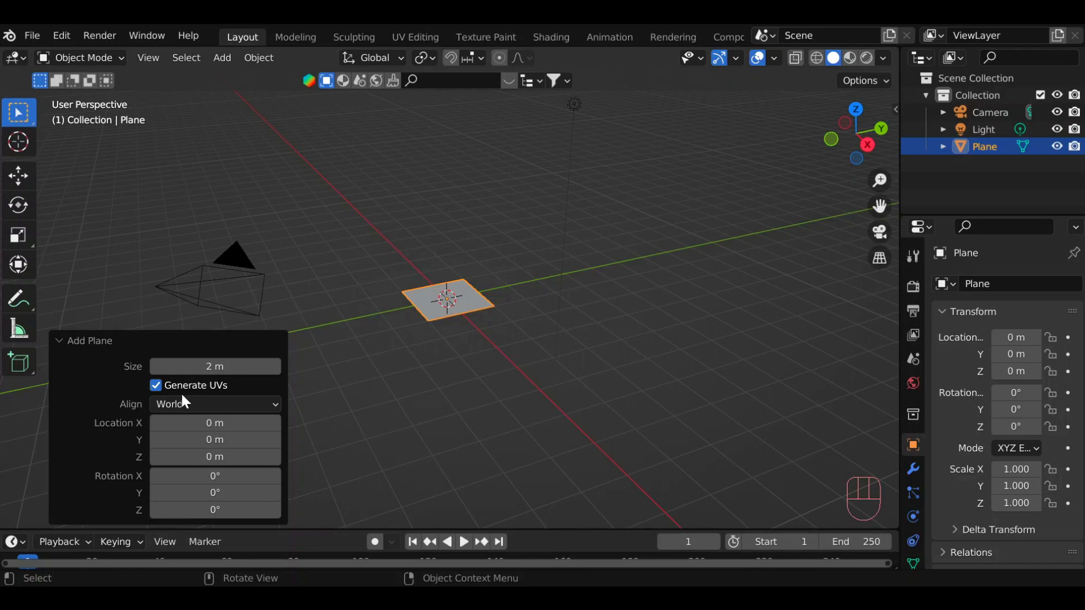
Inspect the plane's UV layout in the UV Editing workspace, selecting all of its UVs.
left_click(416, 35)
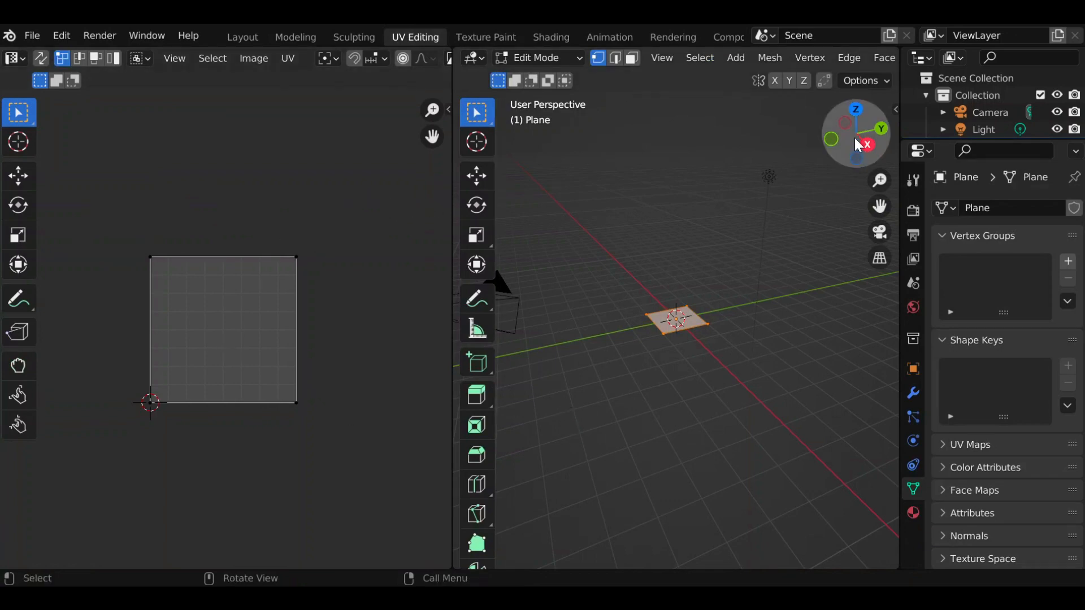
left_click(616, 291)
left_click_drag(613, 278, 739, 376)
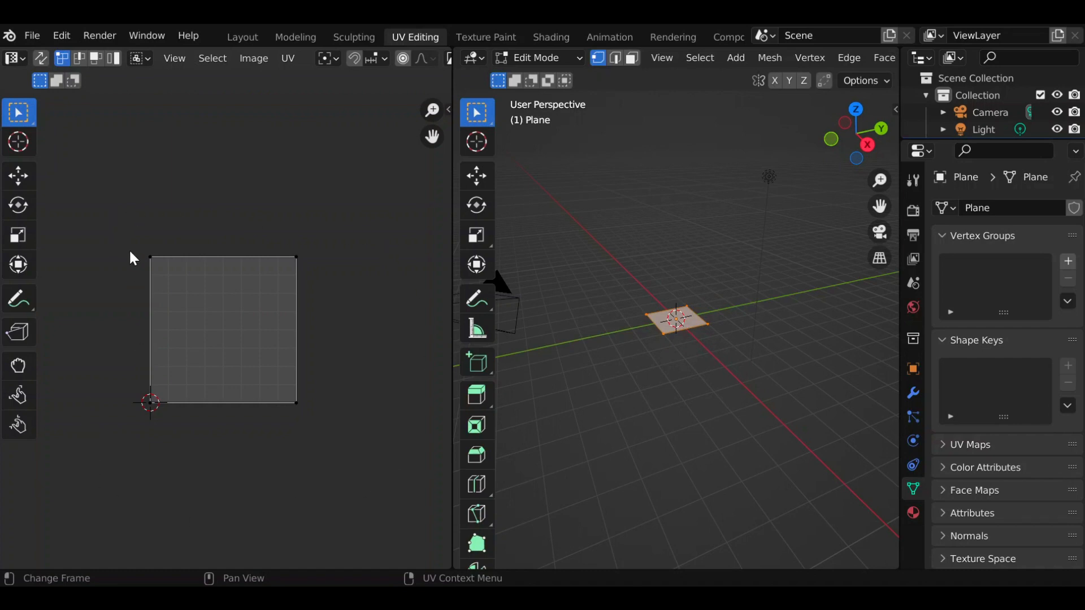
left_click_drag(125, 231, 335, 456)
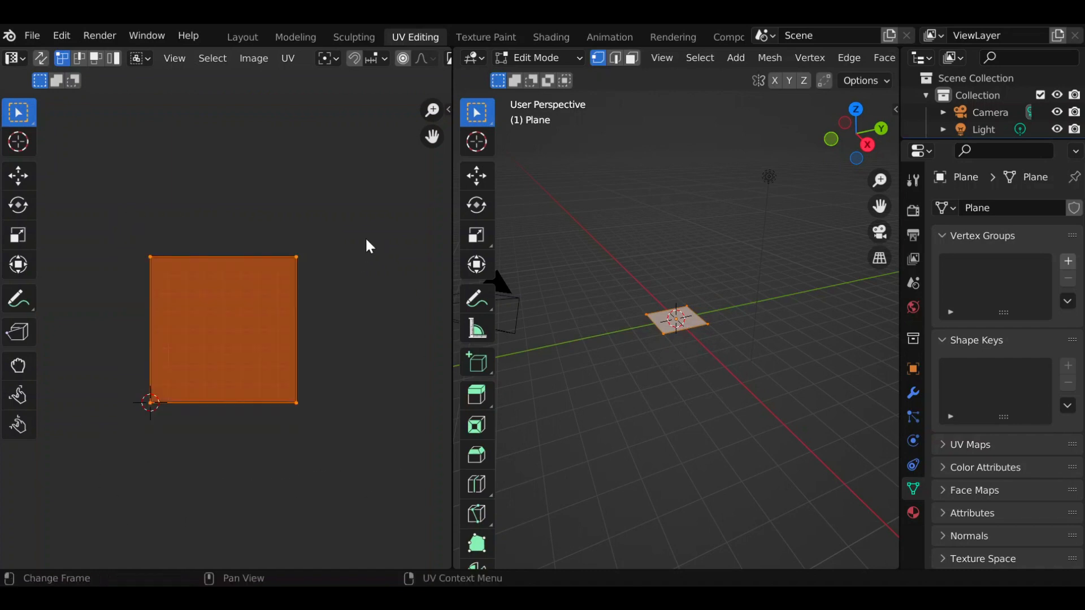
Return to the Layout workspace, delete the plane and add a 2 m cube in its place.
left_click(243, 37)
key("x")
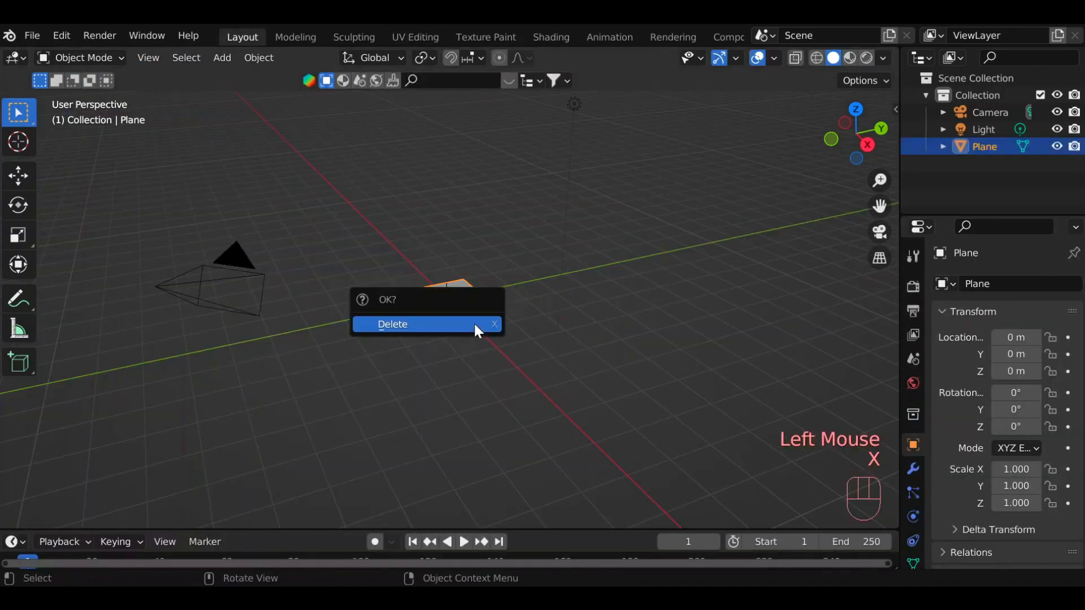
left_click(474, 321)
left_click(222, 58)
left_click(379, 95)
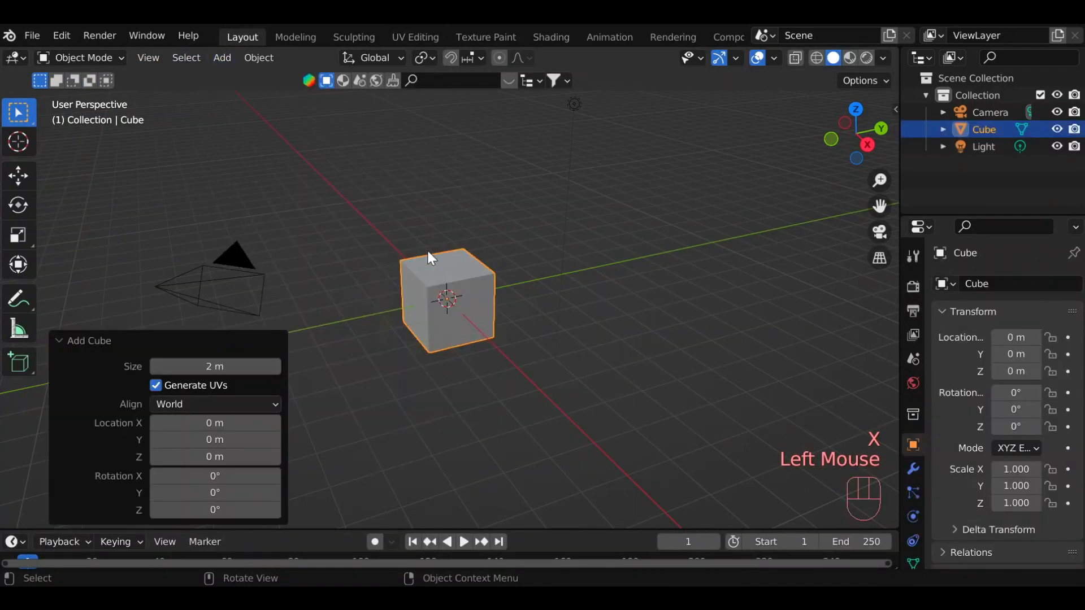
Inspect the cube's unfolded UV layout in the UV Editing workspace, selecting all of its UVs.
left_click_drag(881, 130, 572, 125)
left_click(402, 37)
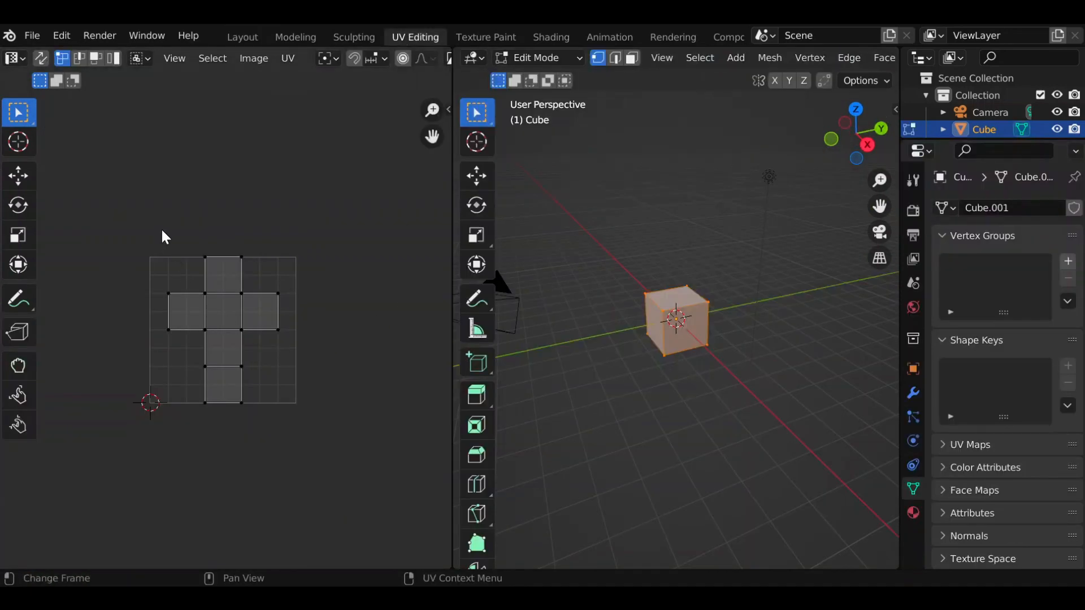
left_click_drag(103, 193, 338, 425)
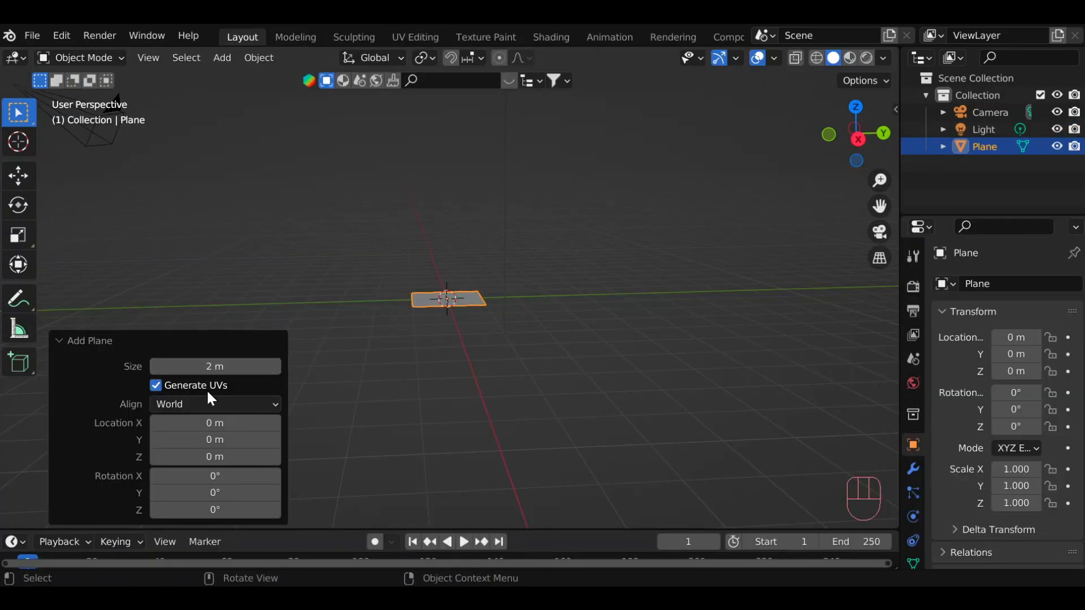
Turn off UV generation for the newly added 2 m plane and check its UV layout.
left_click(155, 386)
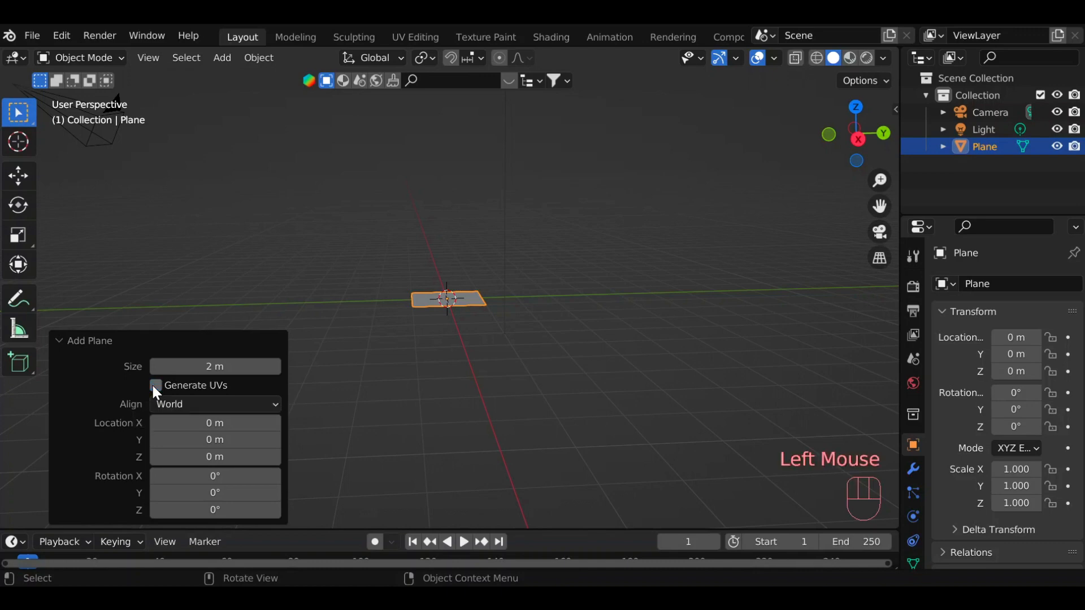
left_click(398, 39)
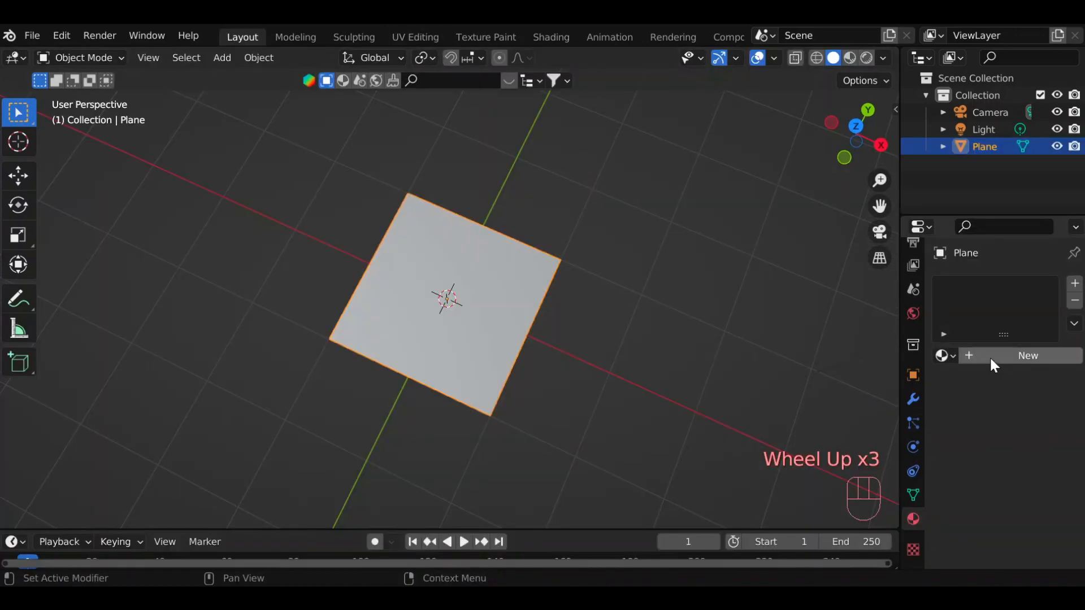
left_click(955, 353)
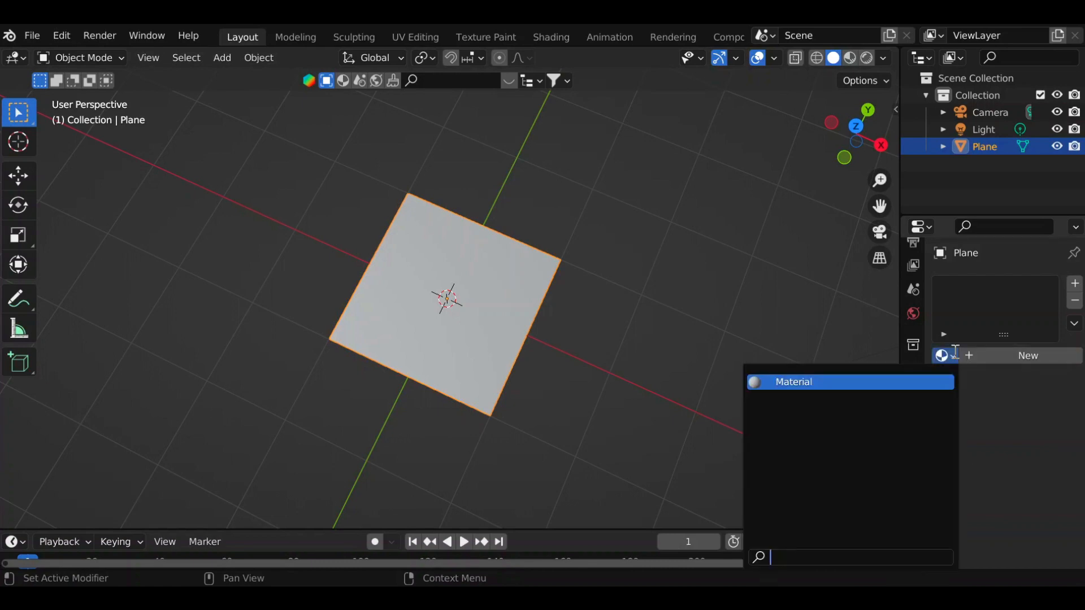
left_click(952, 349)
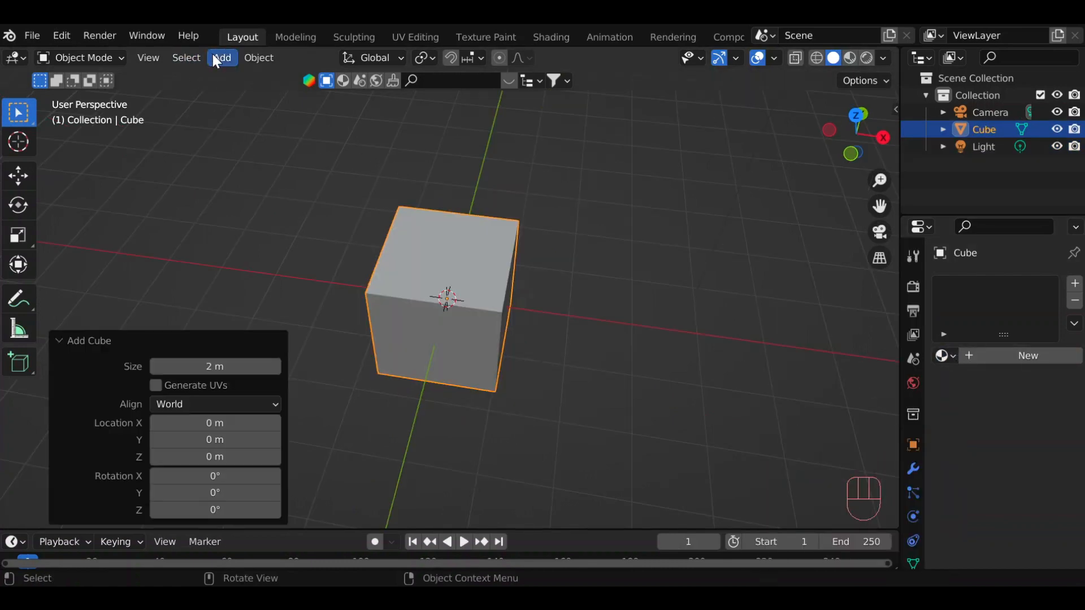
Add a 2 m cube with UV generation enabled and view it from several sides.
left_click(216, 57)
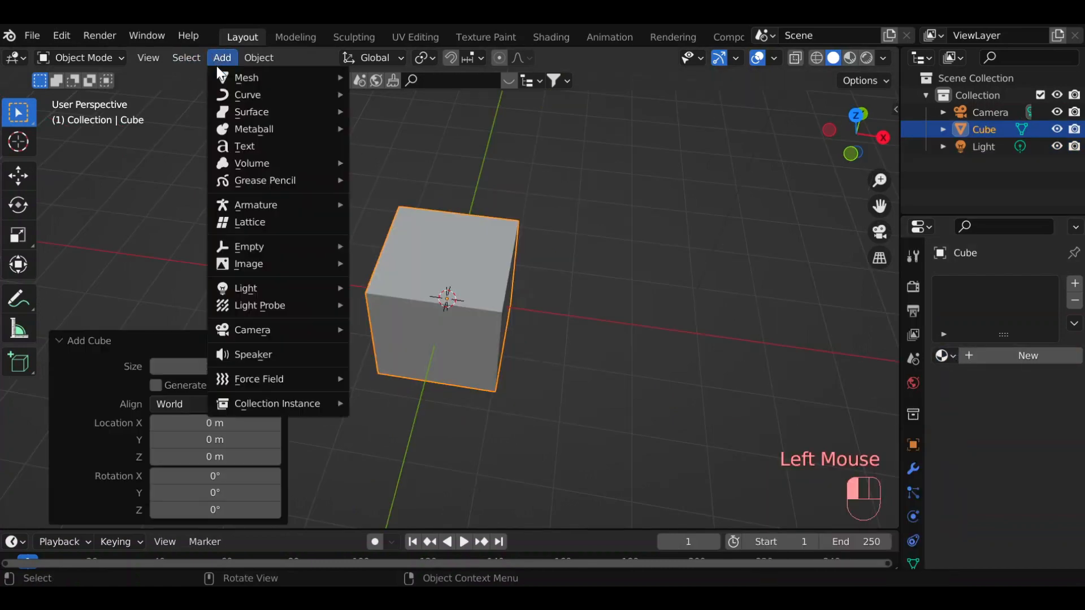
mouse_move(246, 84)
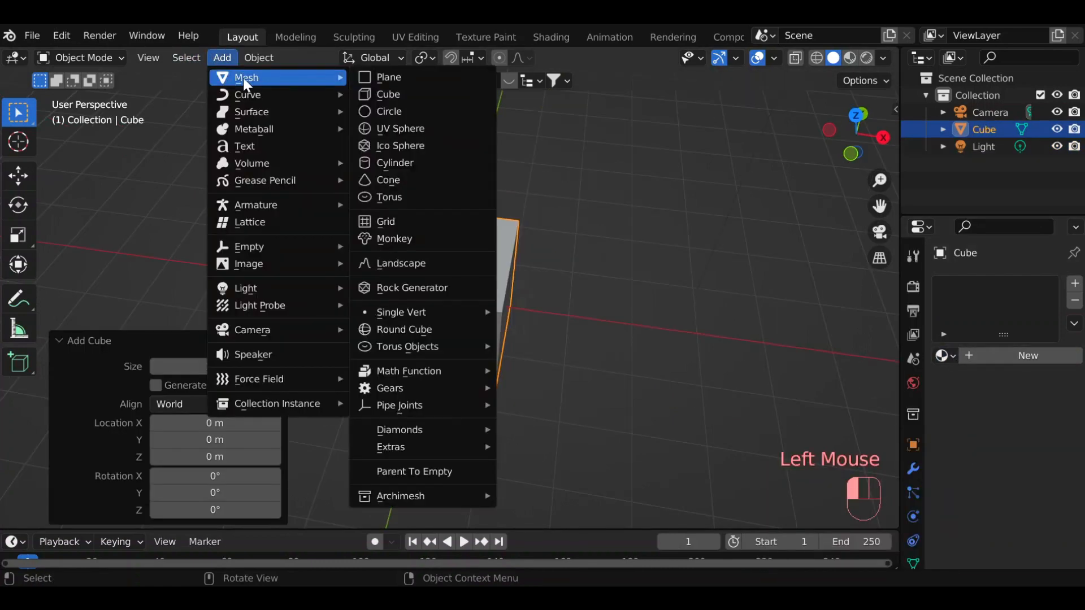
left_click(402, 94)
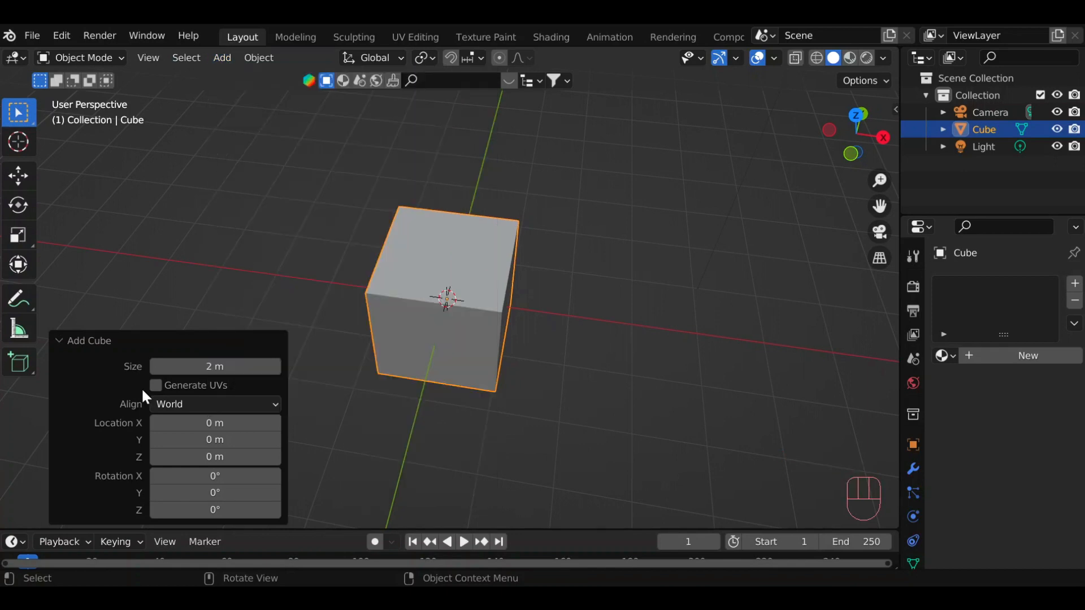
left_click(155, 386)
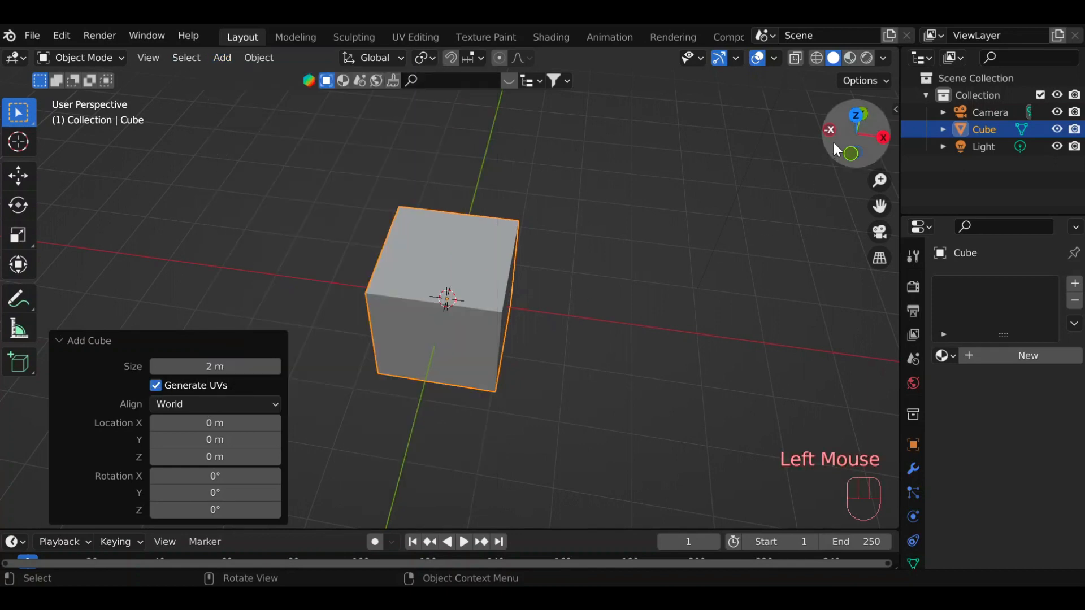
left_click_drag(832, 140, 864, 141)
scroll(913, 384, "down", 3)
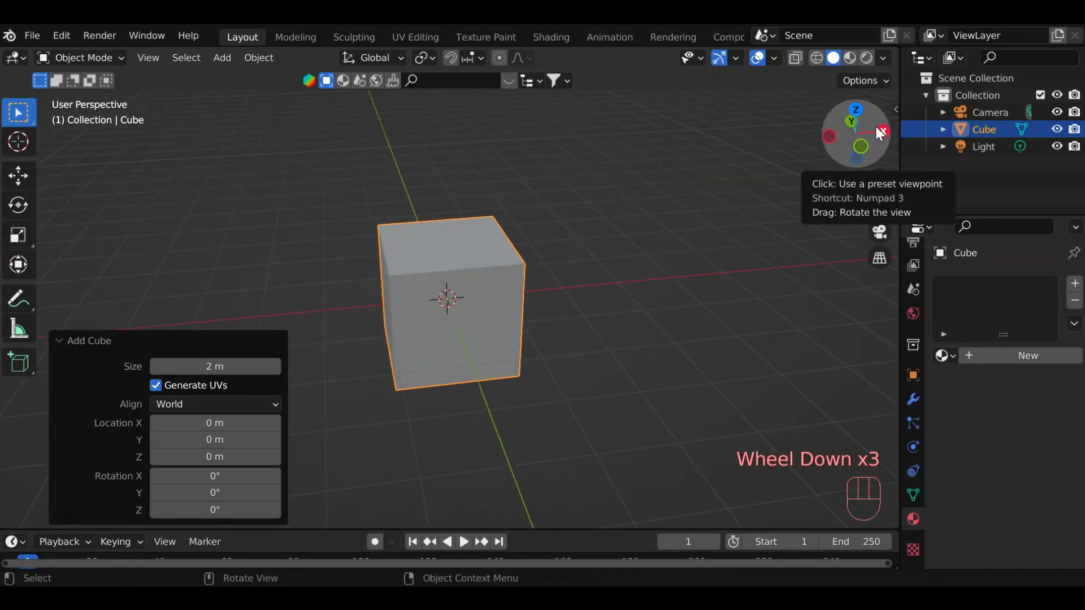
left_click_drag(880, 133, 865, 157)
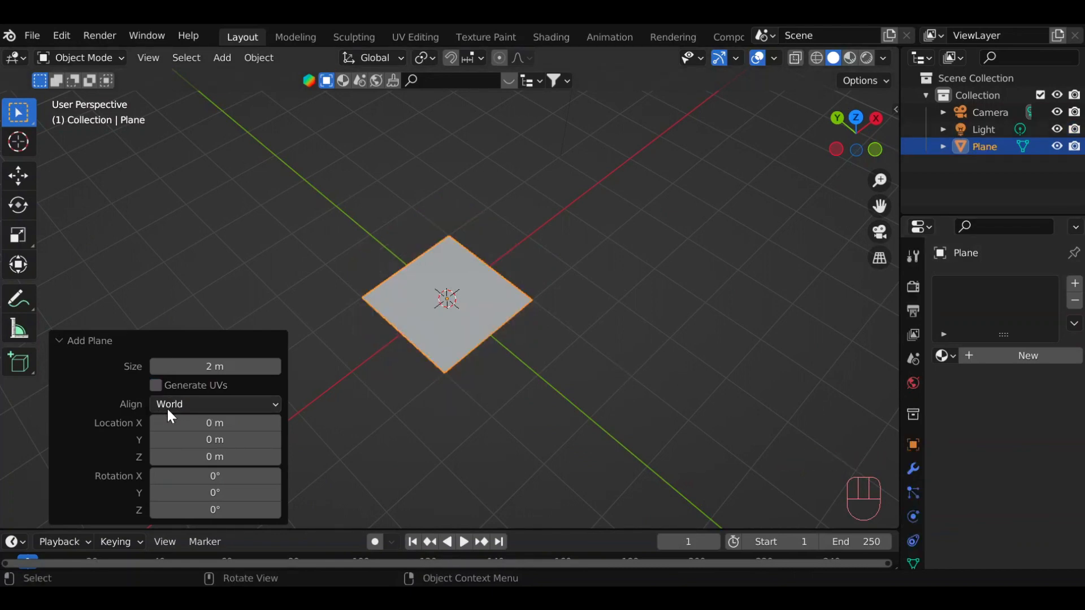
left_click(169, 405)
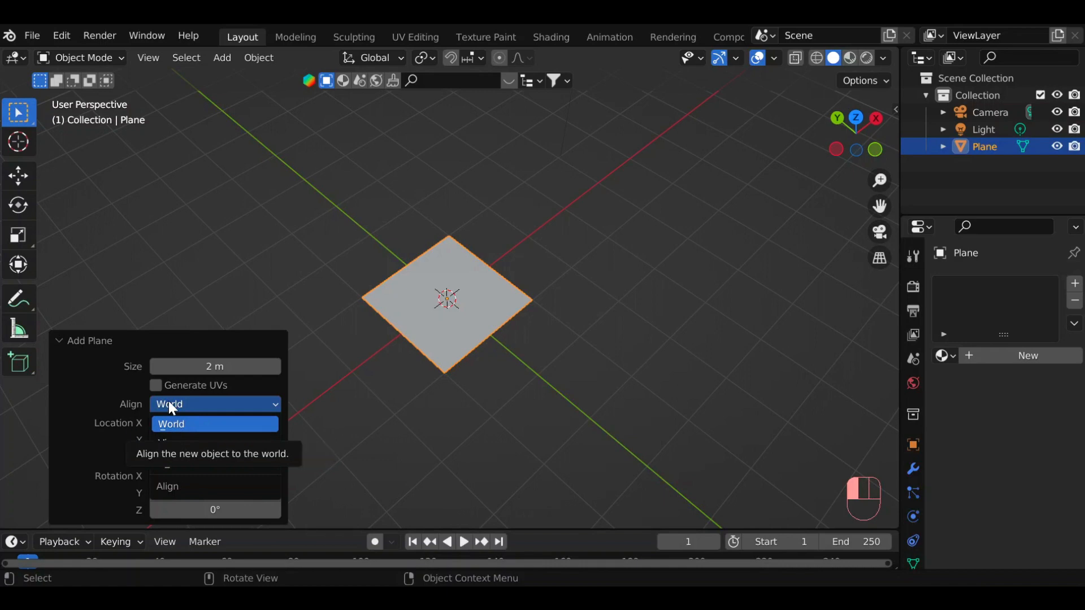
left_click(169, 402)
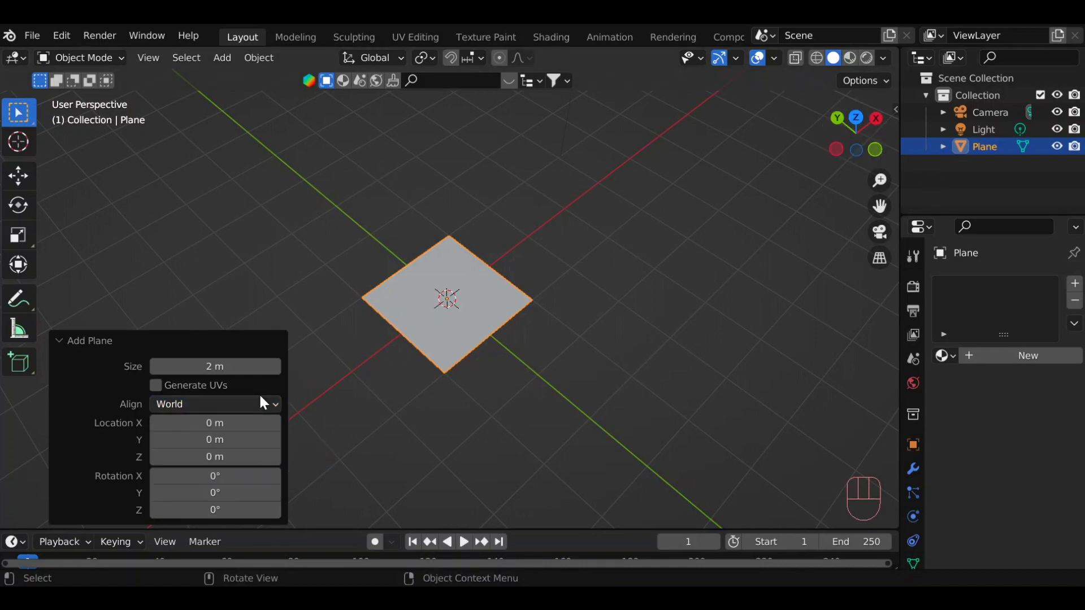
Try the 3D Cursor and View alignments on the new plane and set its alignment back to World.
left_click(258, 403)
left_click(218, 449)
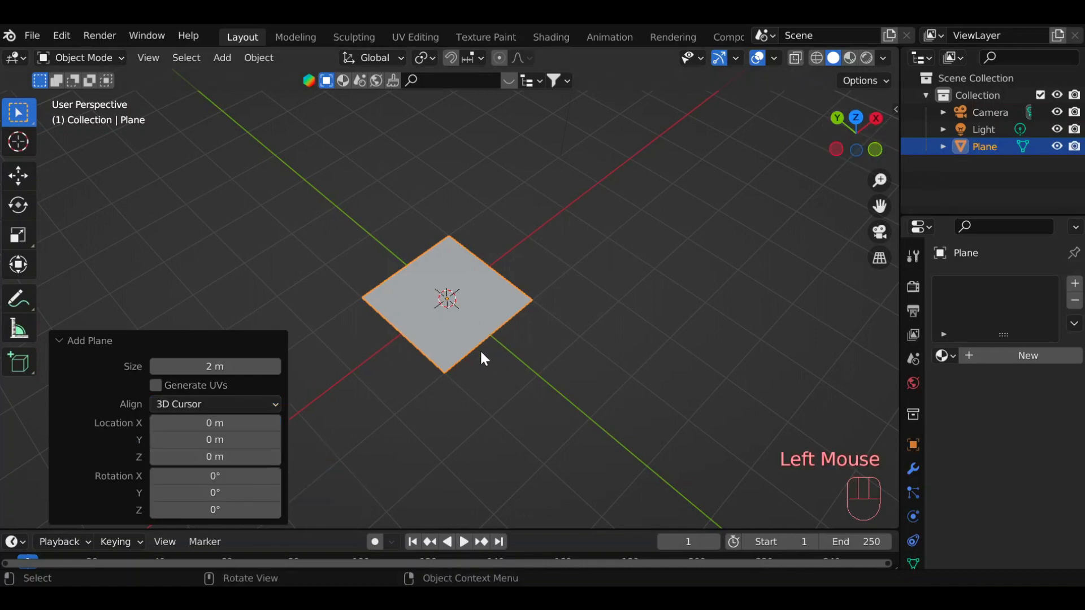
left_click(209, 404)
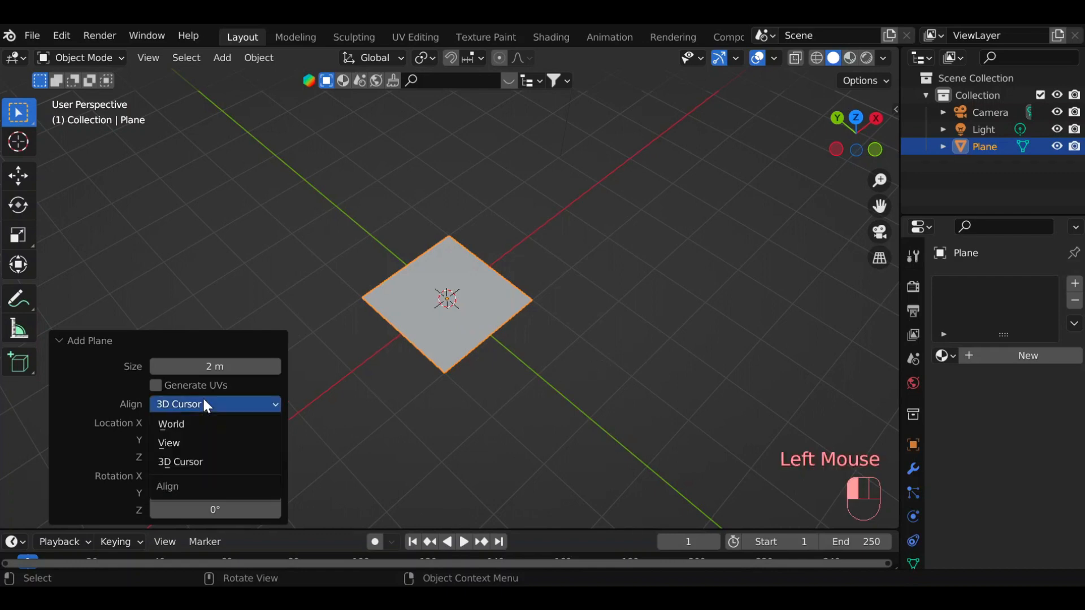
left_click(184, 444)
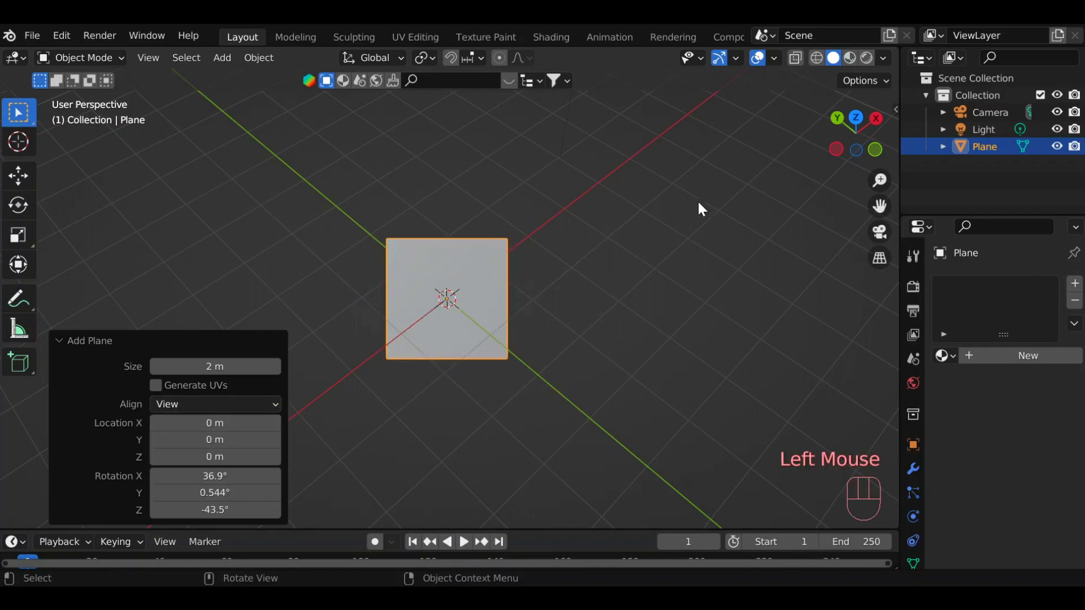
left_click_drag(876, 137, 932, 156)
left_click(204, 404)
left_click(187, 441)
left_click(206, 405)
left_click(204, 418)
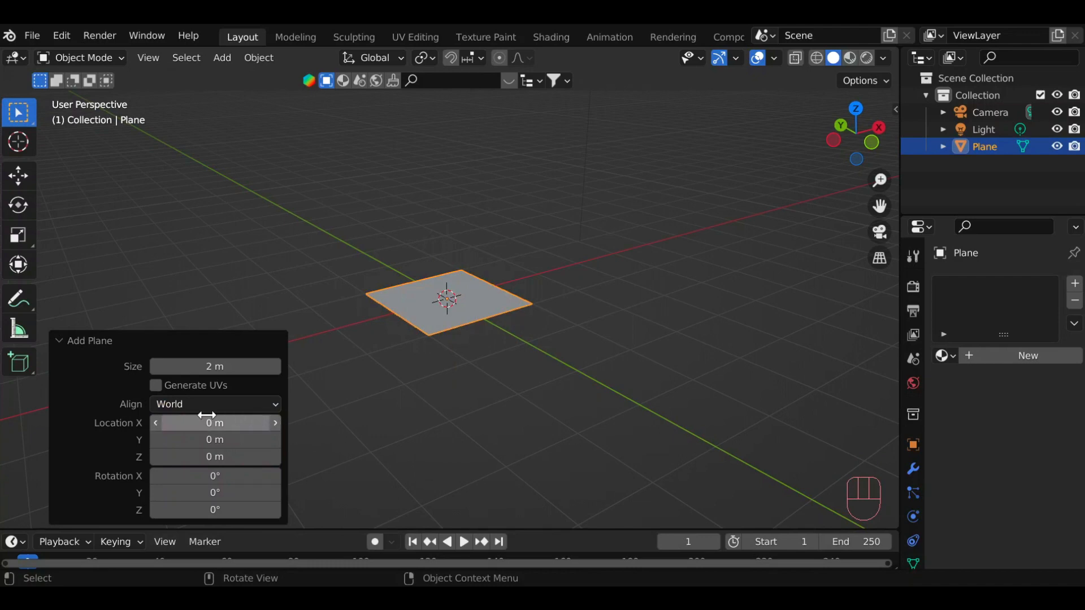
Try shifting the plane's location in X and Y and rotating it about the X and Y axes.
left_click_drag(209, 422, 138, 460)
left_click_drag(211, 444, 165, 455)
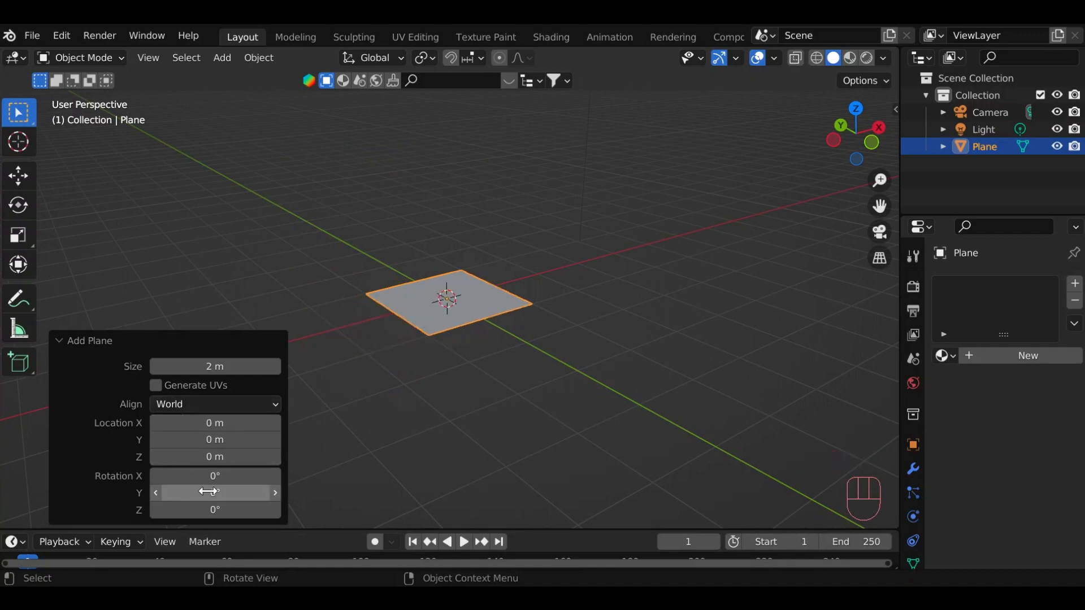
left_click_drag(201, 479, 48, 497)
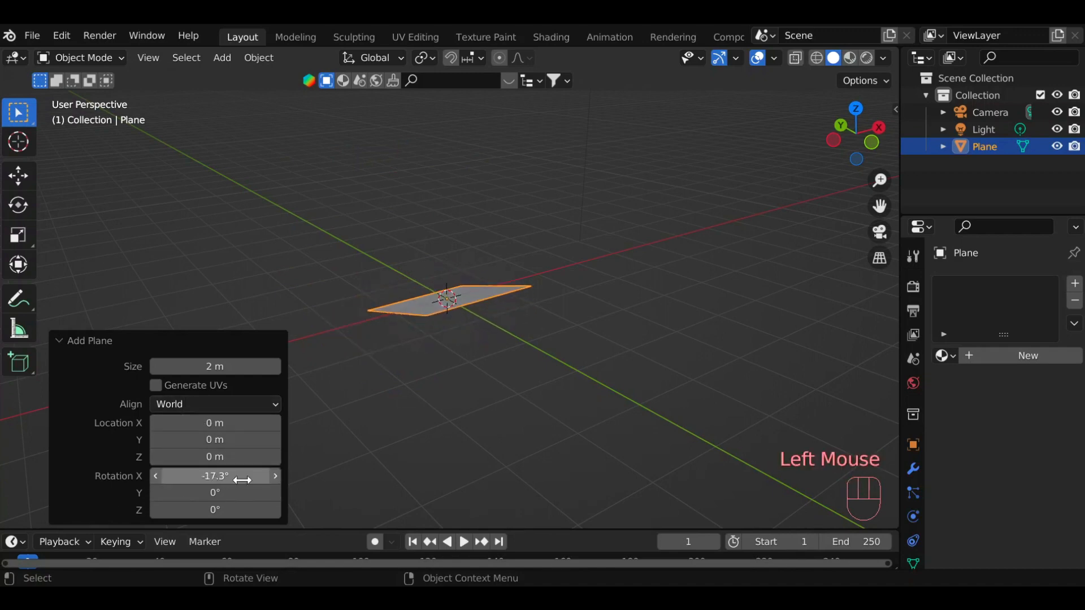
left_click_drag(240, 496, 75, 505)
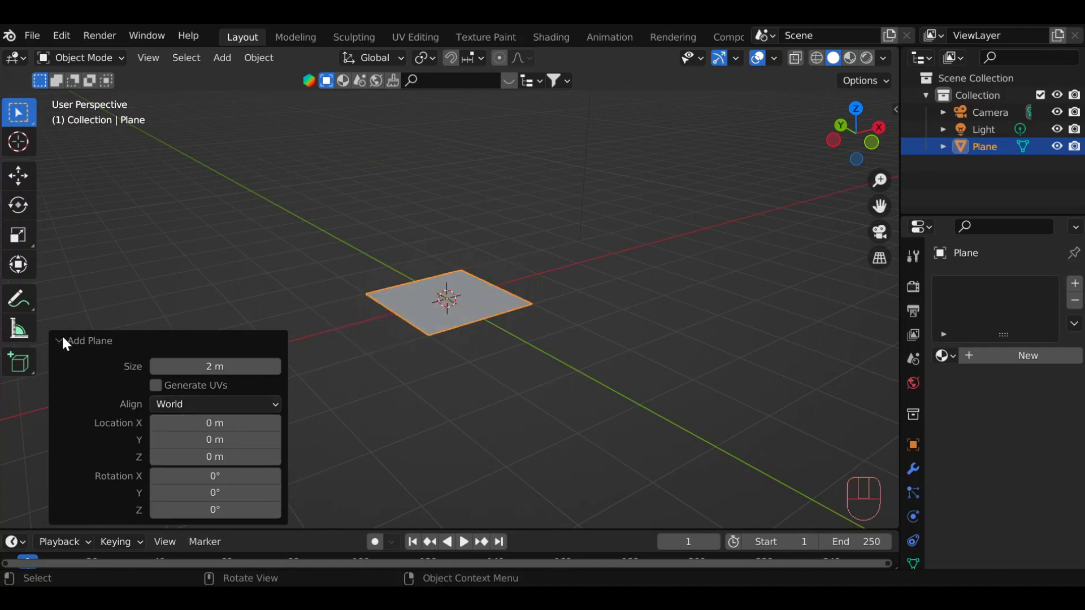
Delete the plane and add a cube in its place with its size reduced to about 1.89 m.
left_click(63, 339)
key("x")
left_click(425, 322)
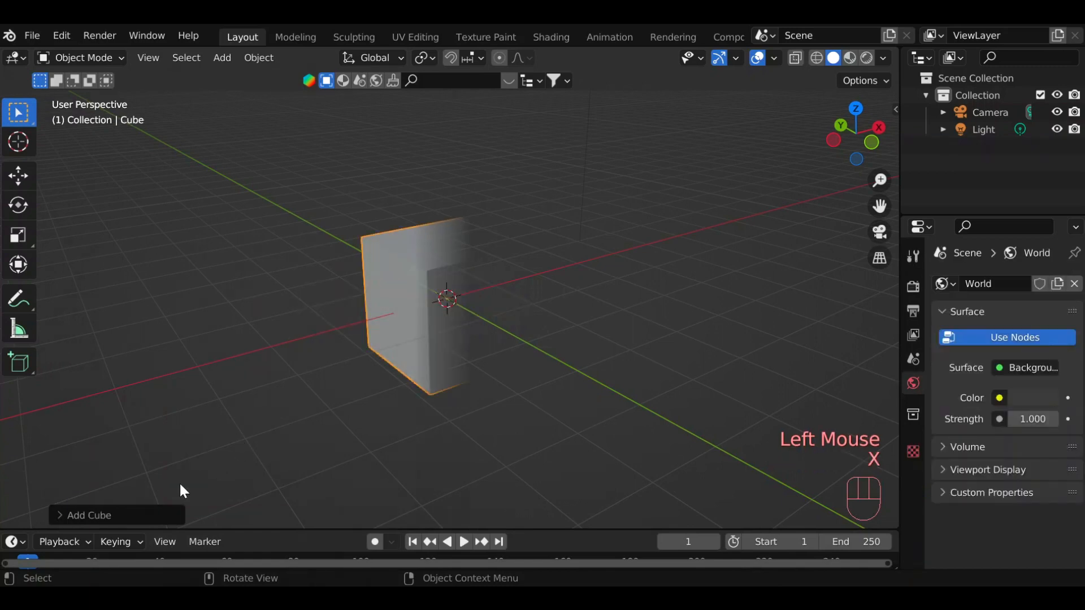
left_click(155, 511)
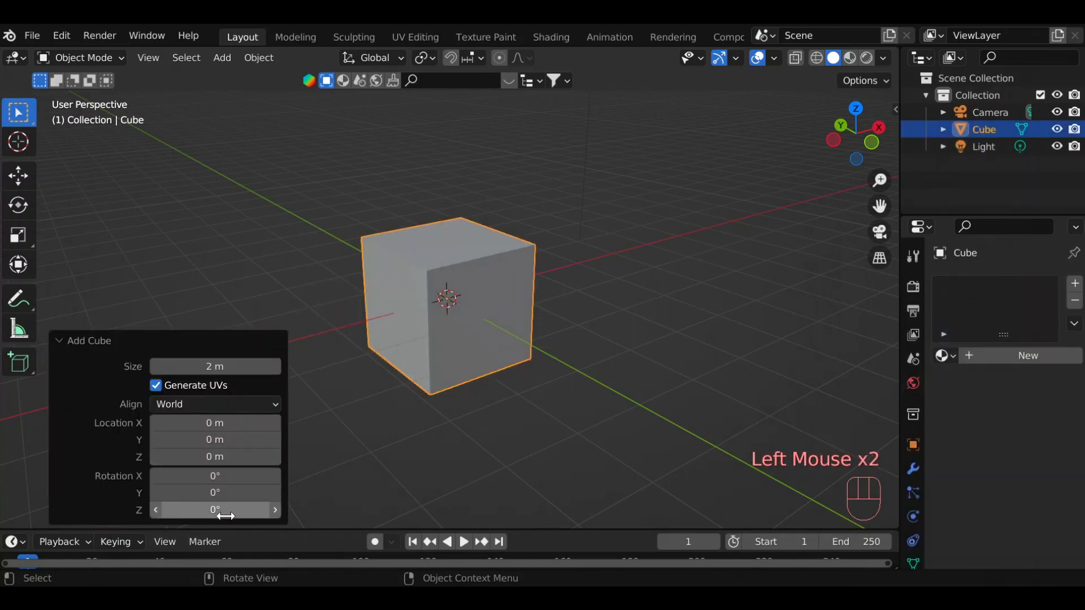
left_click_drag(238, 366, 223, 367)
scroll(164, 440, "down", 2)
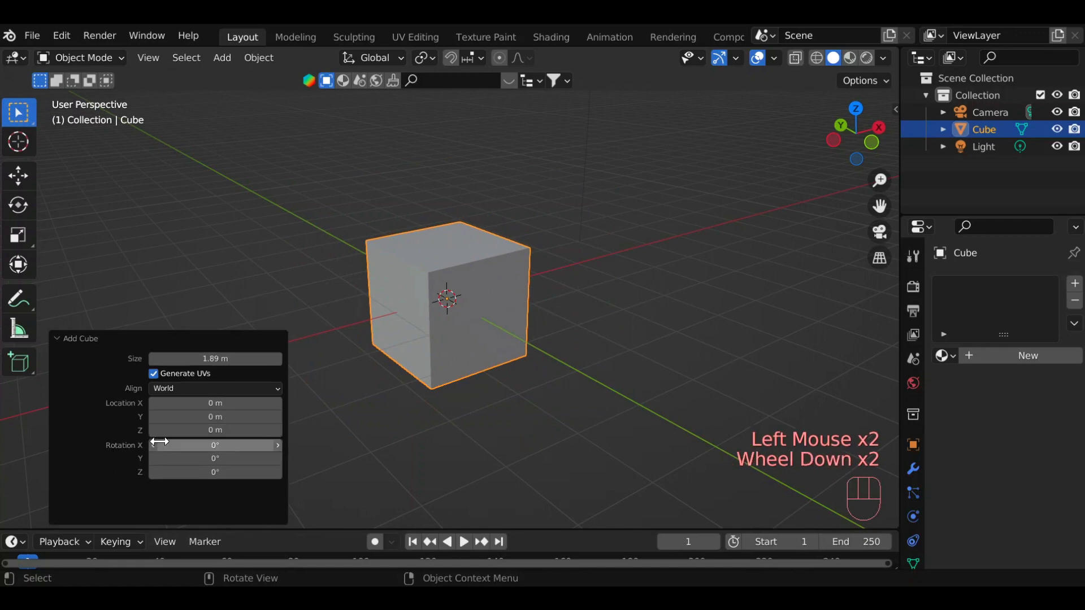
scroll(158, 435, "up", 4)
Add a mesh circle at the origin and show its creation settings.
left_click(222, 58)
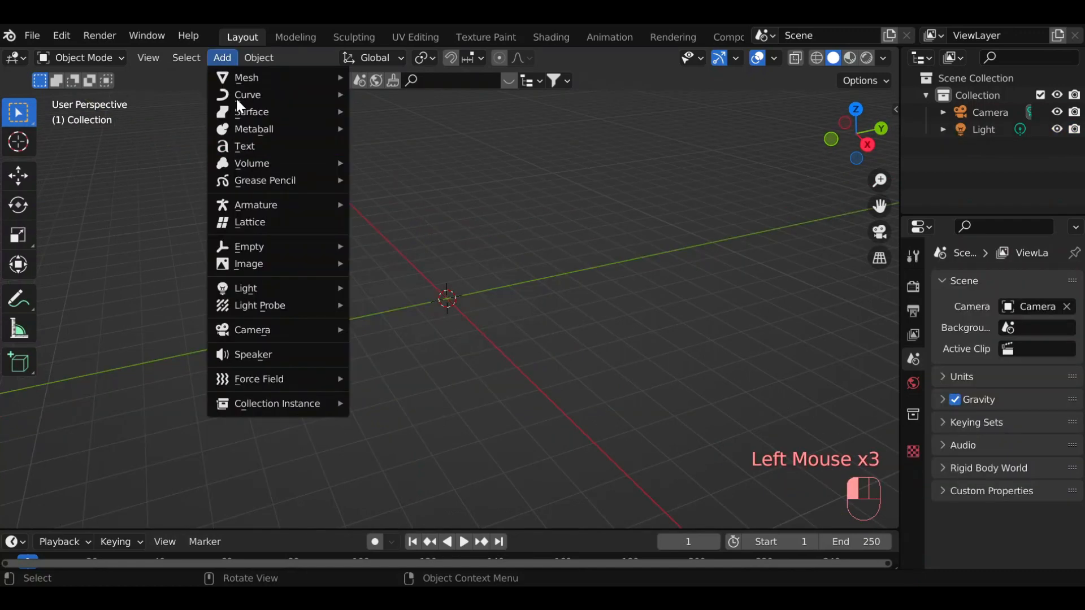
mouse_move(239, 76)
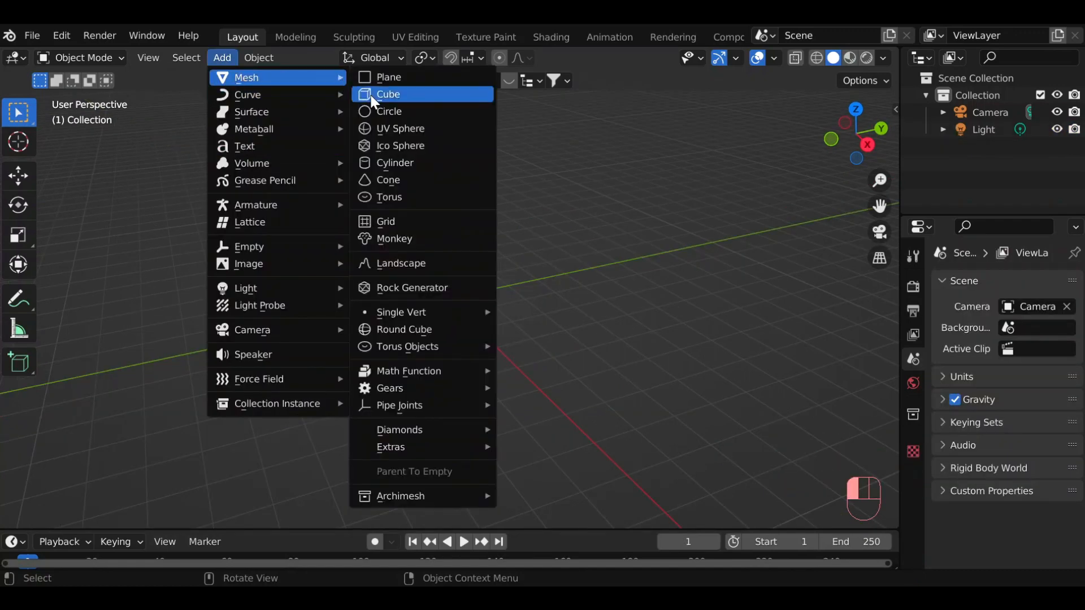
left_click(392, 111)
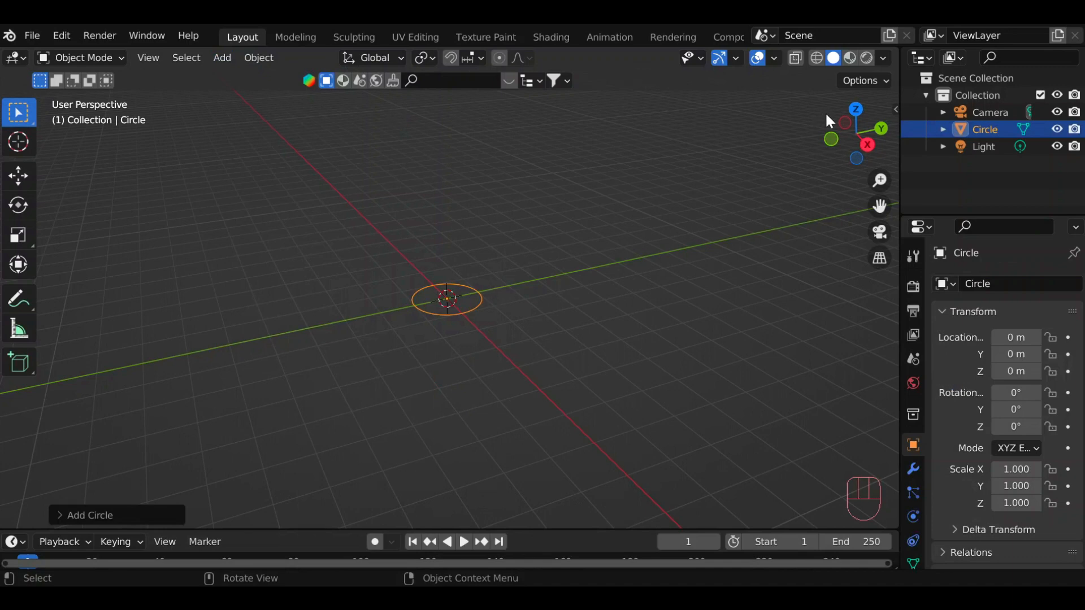
left_click_drag(826, 120, 786, 127)
left_click(76, 515)
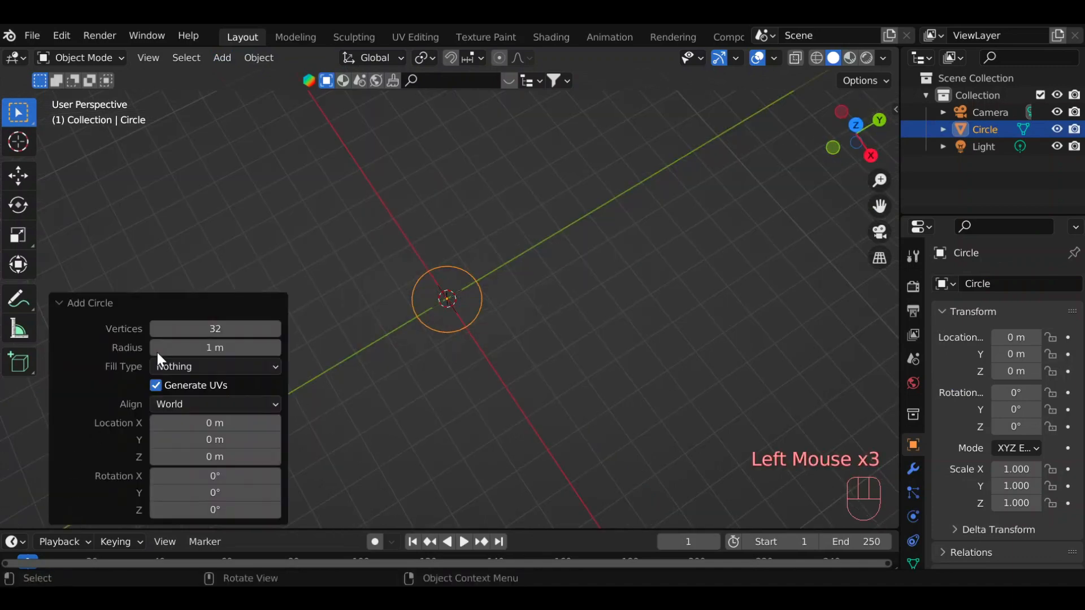
scroll(209, 321, "up", 4)
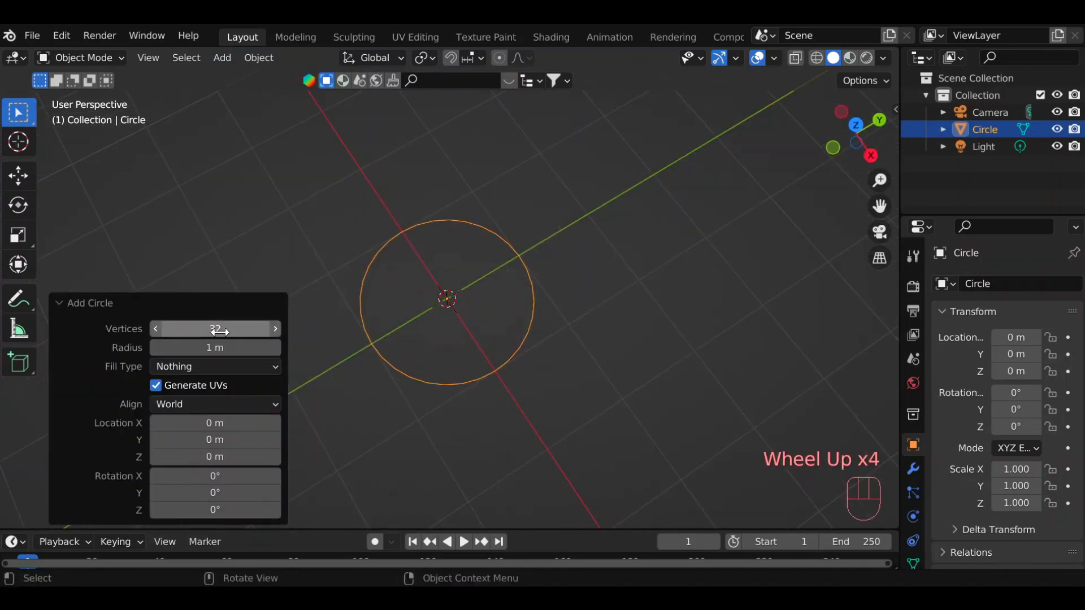
Try vertex counts from 3 up to 119 on the circle and restore the count to 32.
left_click_drag(230, 328, 190, 329)
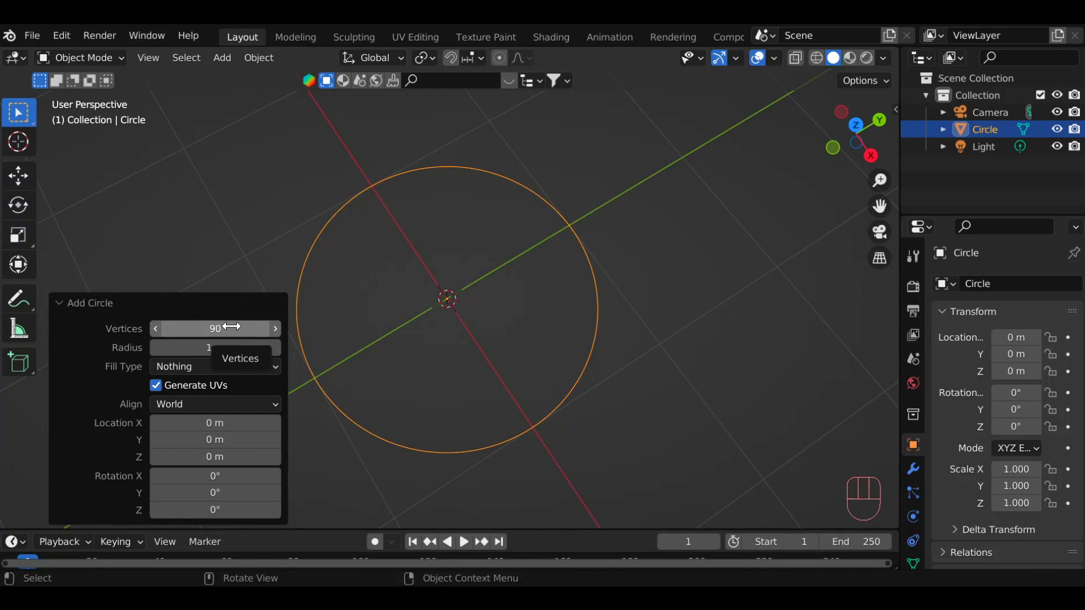
mouse_move(230, 327)
left_mouse_down()
mouse_move(170, 329)
mouse_move(249, 328)
left_mouse_up()
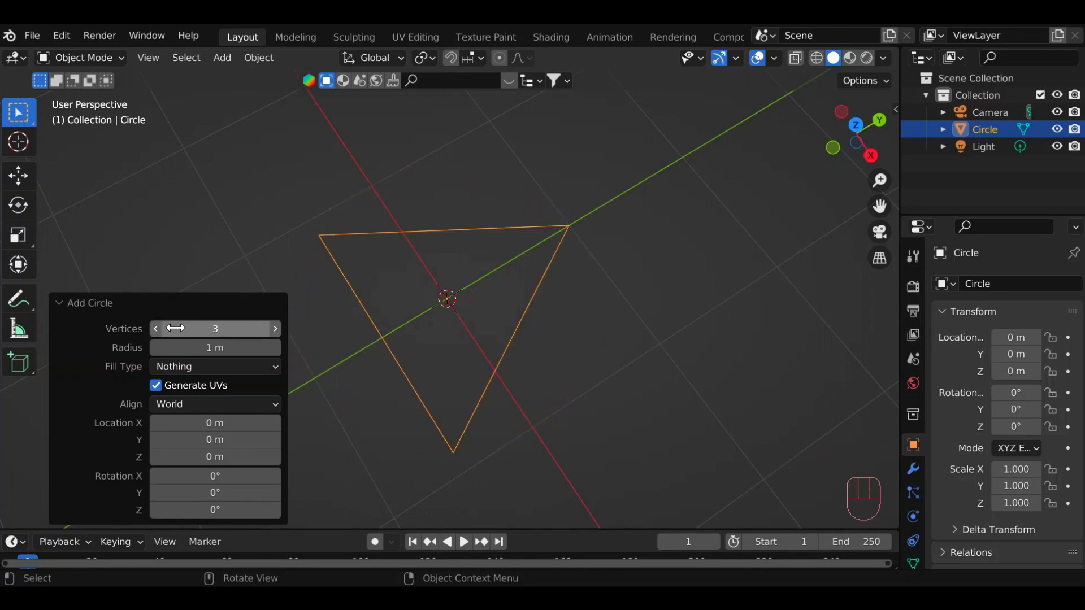
left_click(154, 328)
left_click(154, 328)
left_click_drag(157, 330, 248, 329)
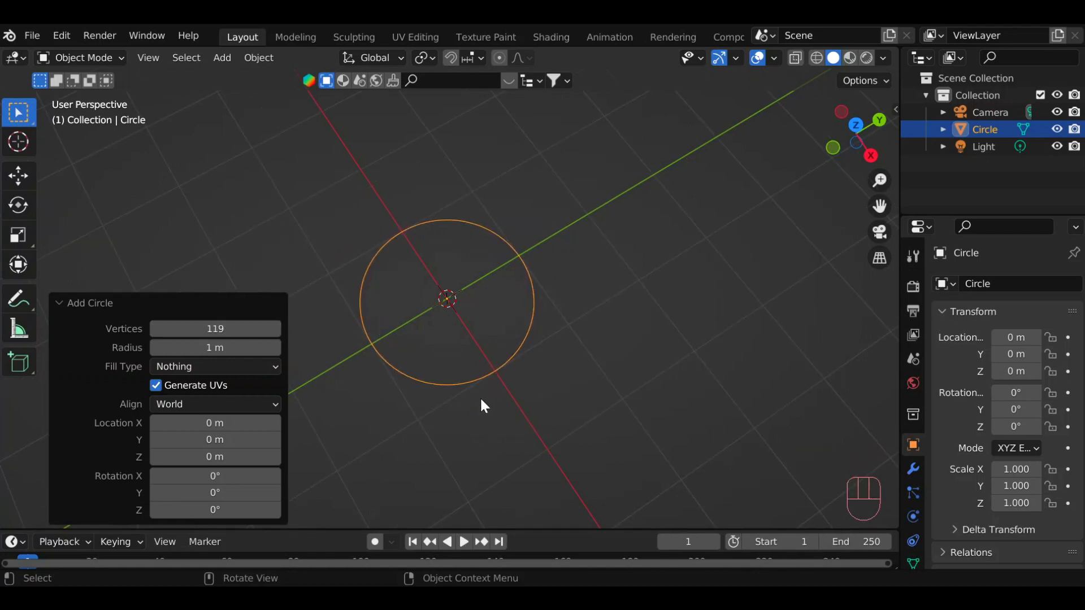
scroll(479, 397, "up", 3)
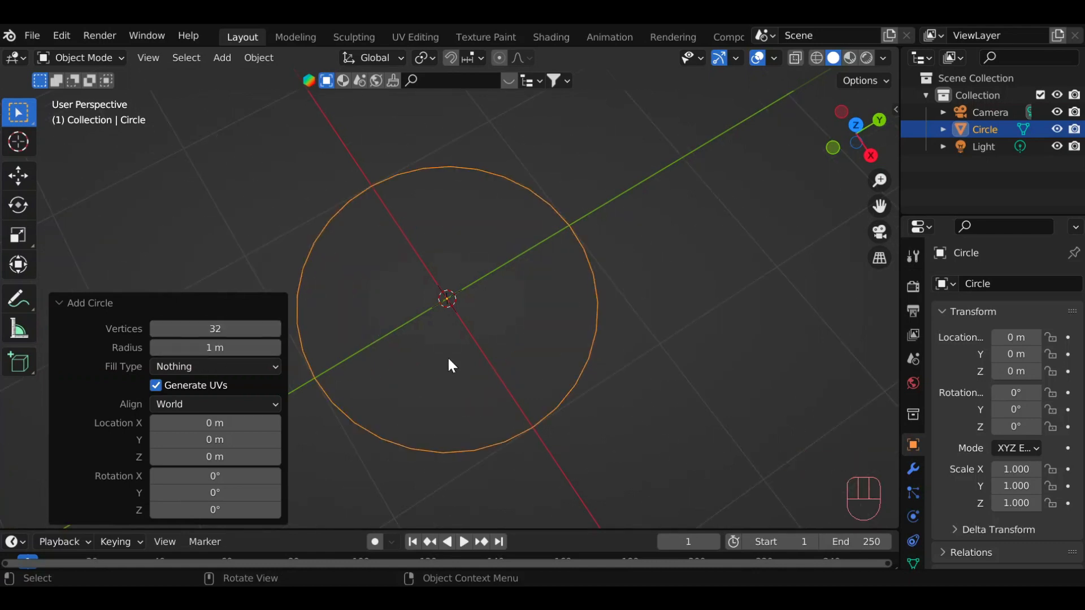
scroll(537, 365, "down", 4)
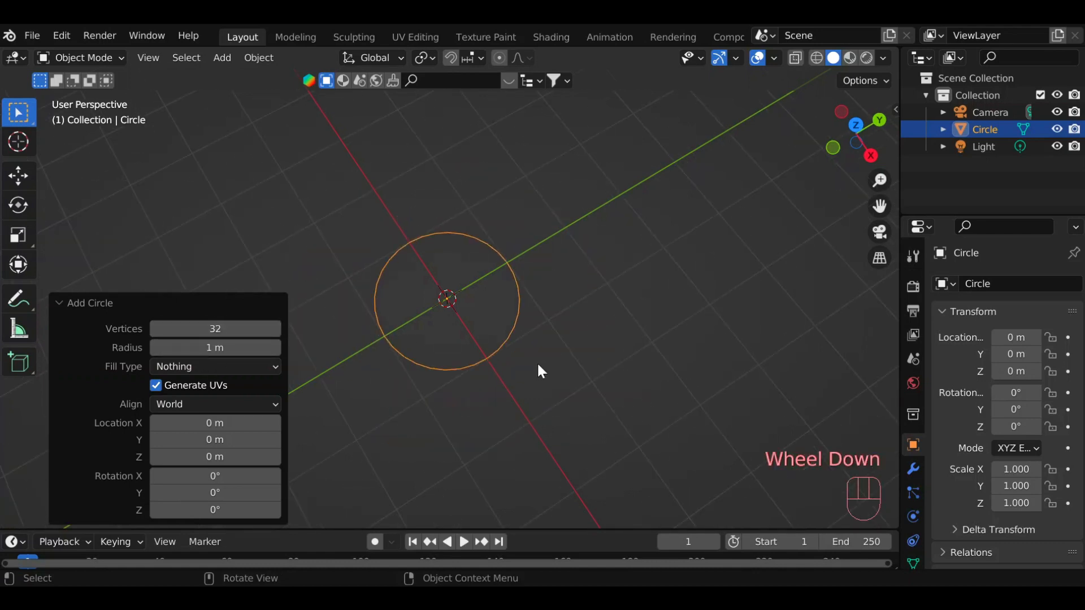
scroll(538, 366, "down", 2)
Try a larger radius of about 1.5 m on the circle and set it back to 1 m.
left_click(186, 348)
left_click_drag(187, 348, 218, 346)
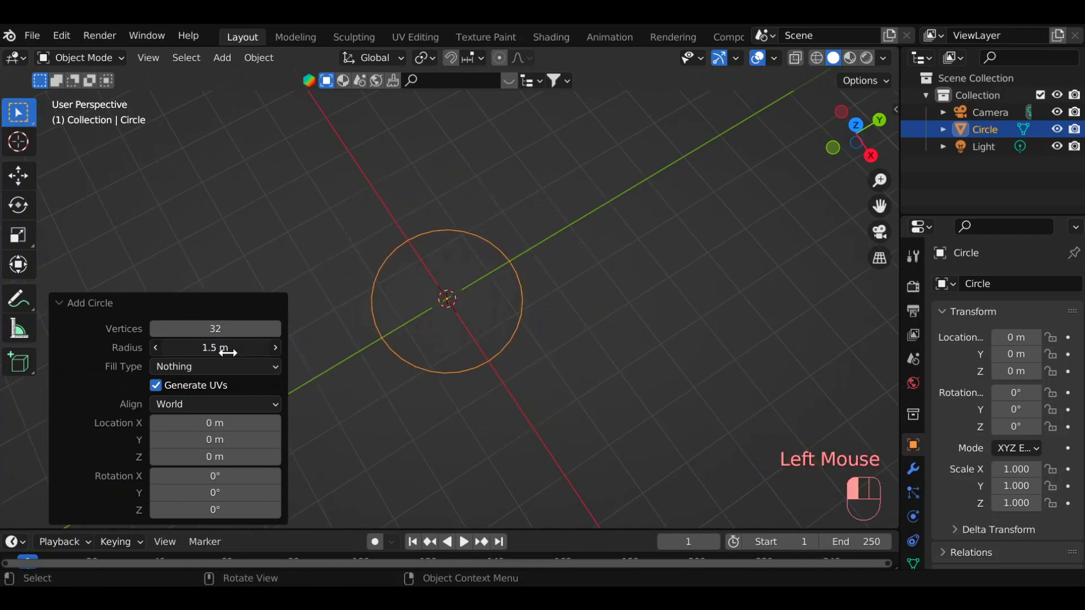
left_click(215, 344)
type("1")
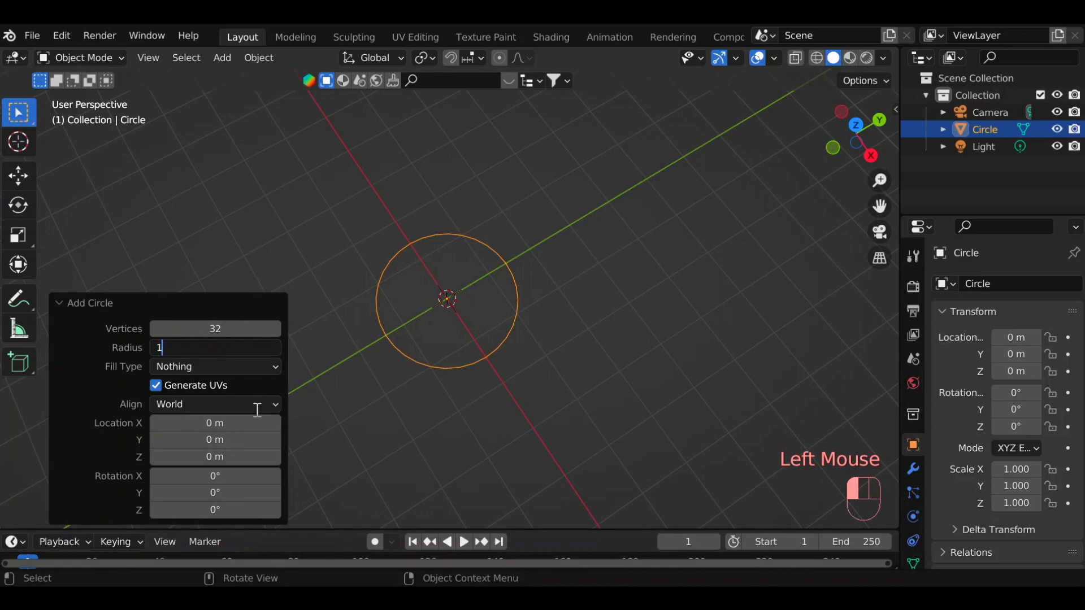
key("Return")
Fill the circle with an N-Gon and move it about 2.03 m along the Y axis.
left_click(187, 368)
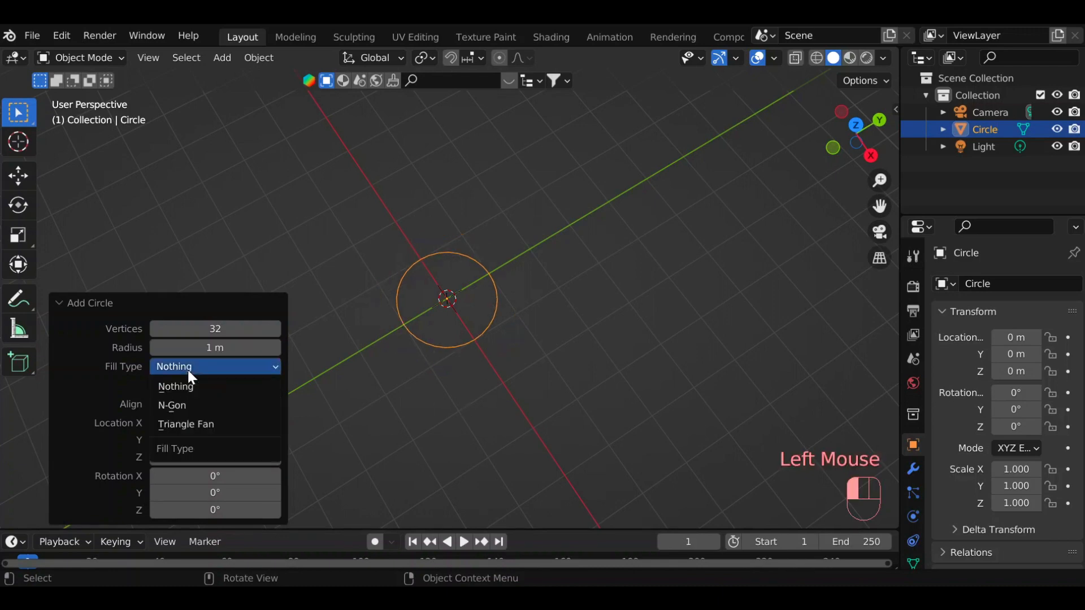
left_click(208, 407)
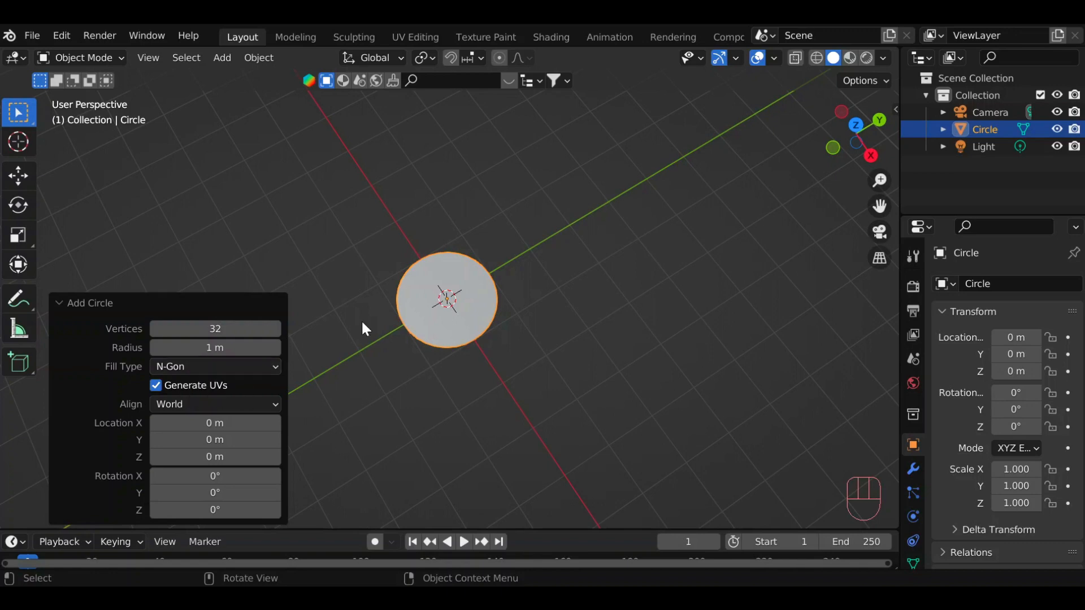
key("y")
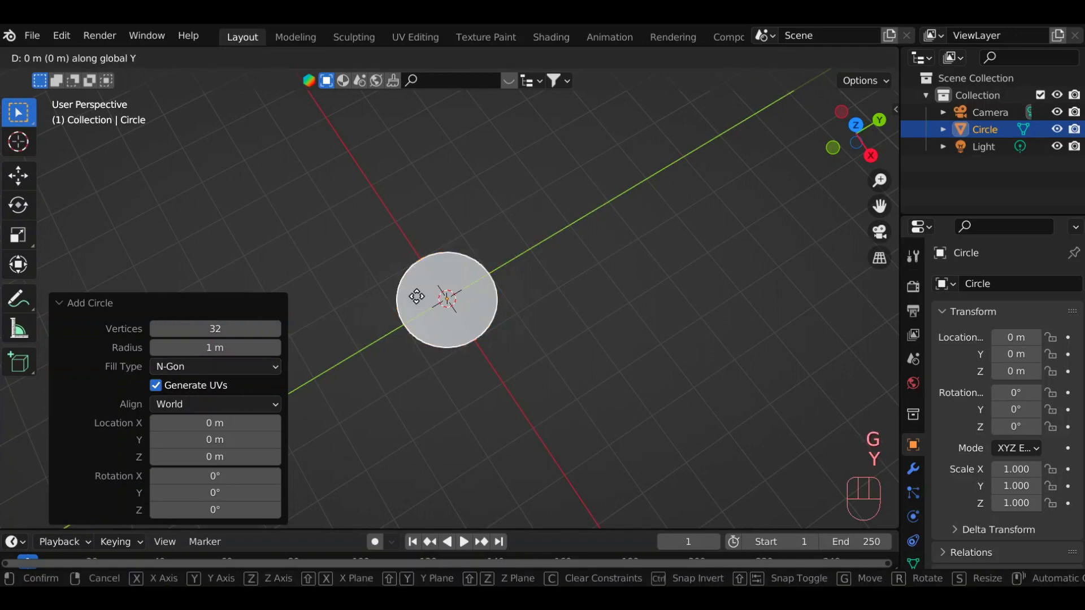
left_click(500, 245)
Add a second circle at the origin with the Triangle Fan fill type.
left_click(222, 58)
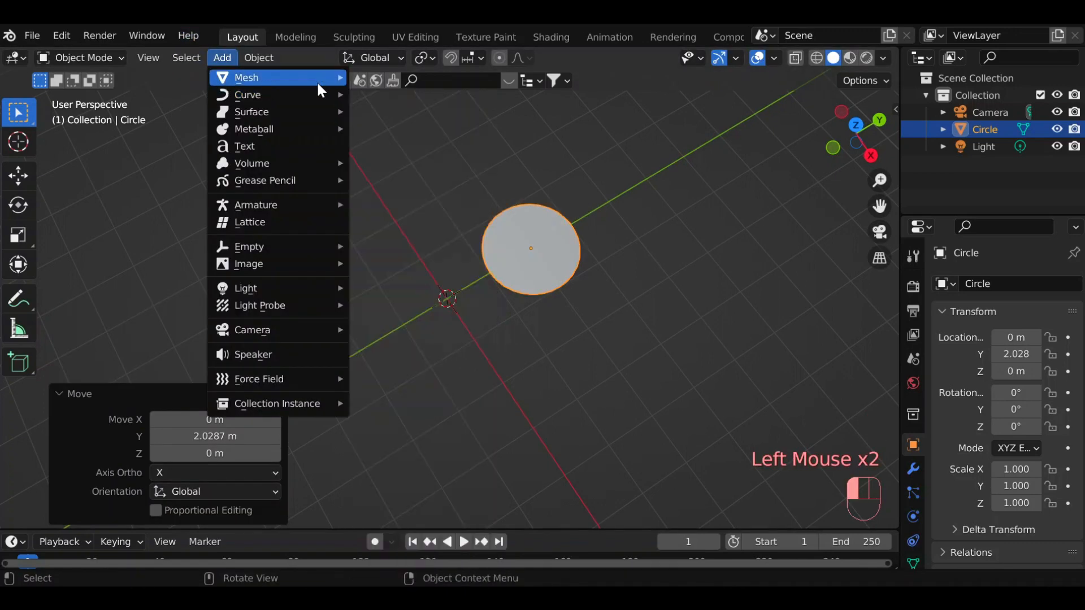
left_click(390, 116)
left_click(196, 367)
left_click(194, 424)
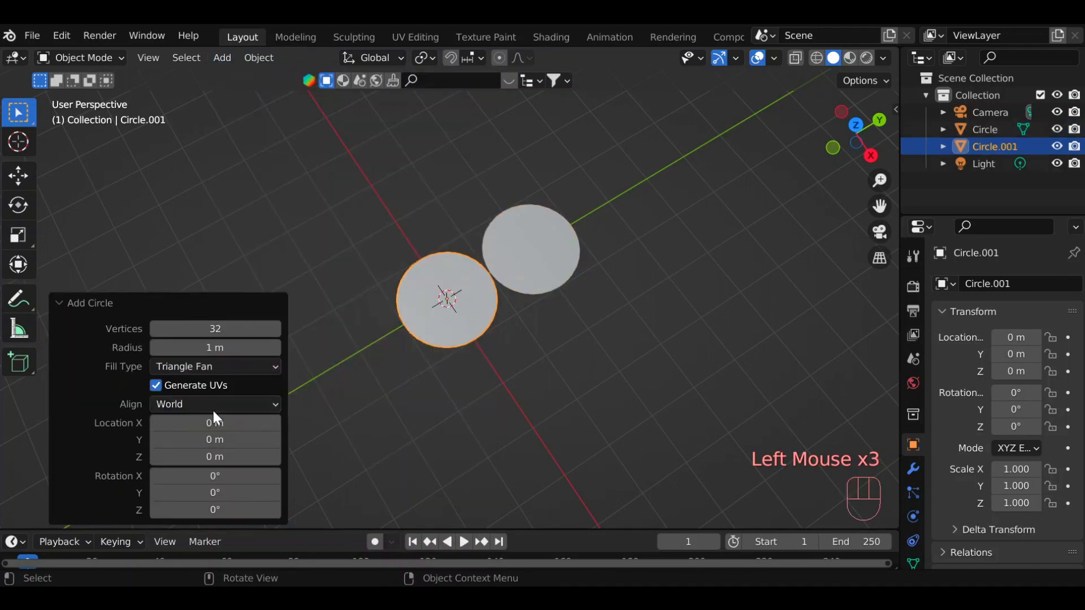
Open both filled circles together in Edit Mode with face selection to compare their topology.
left_click(522, 253, "shift")
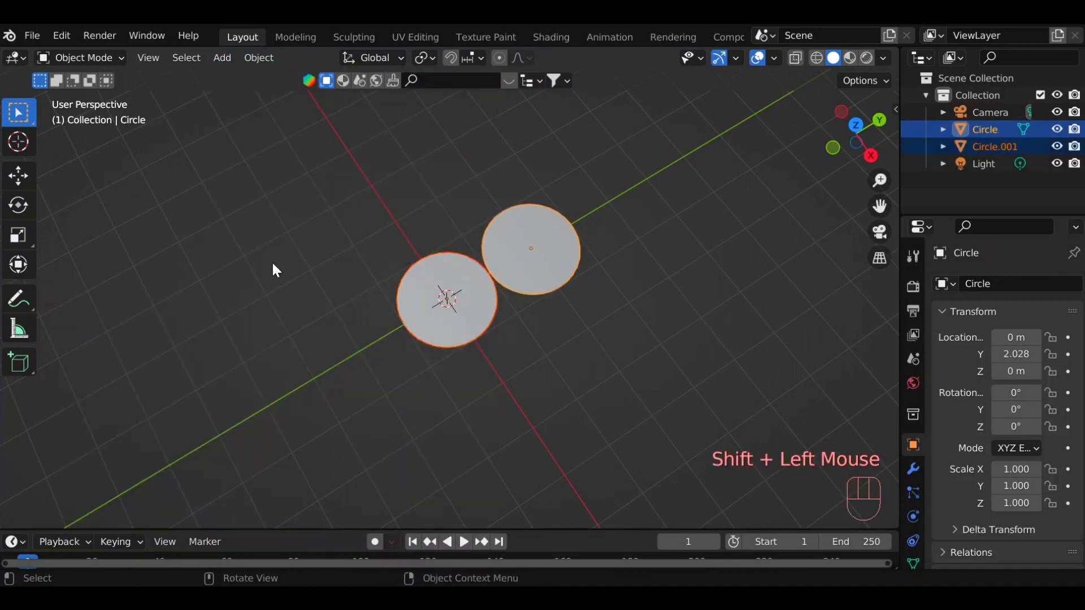
key("Tab")
scroll(523, 404, "up", 2)
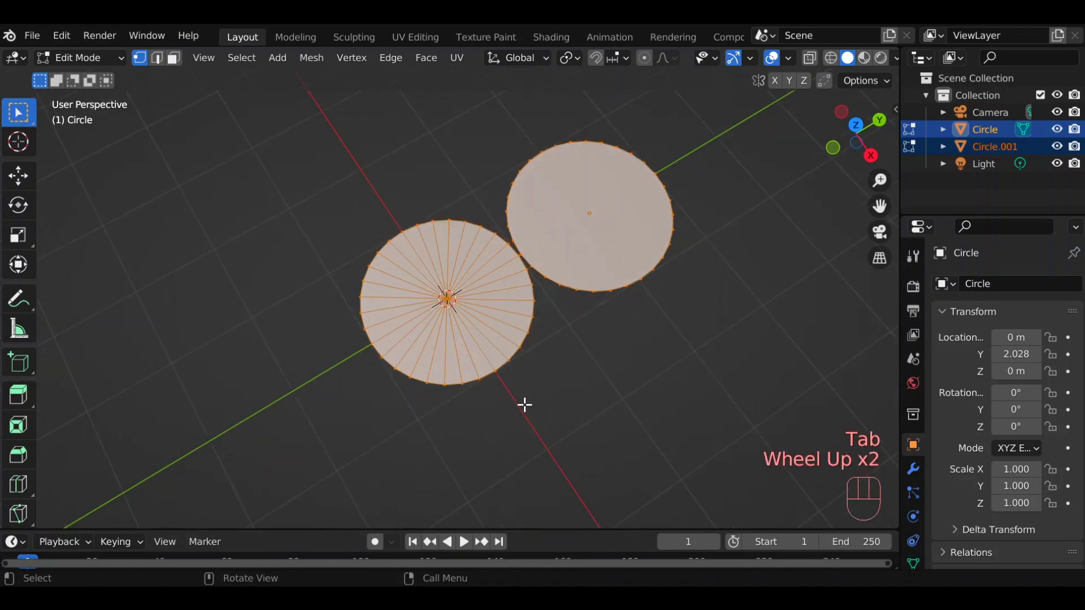
left_click_drag(859, 135, 826, 113)
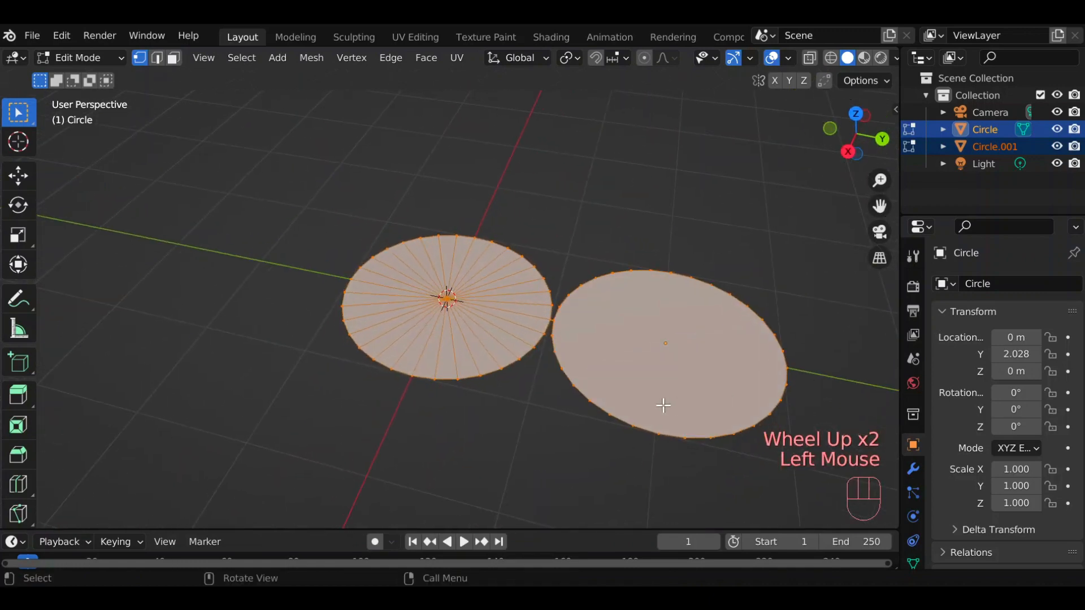
key("3")
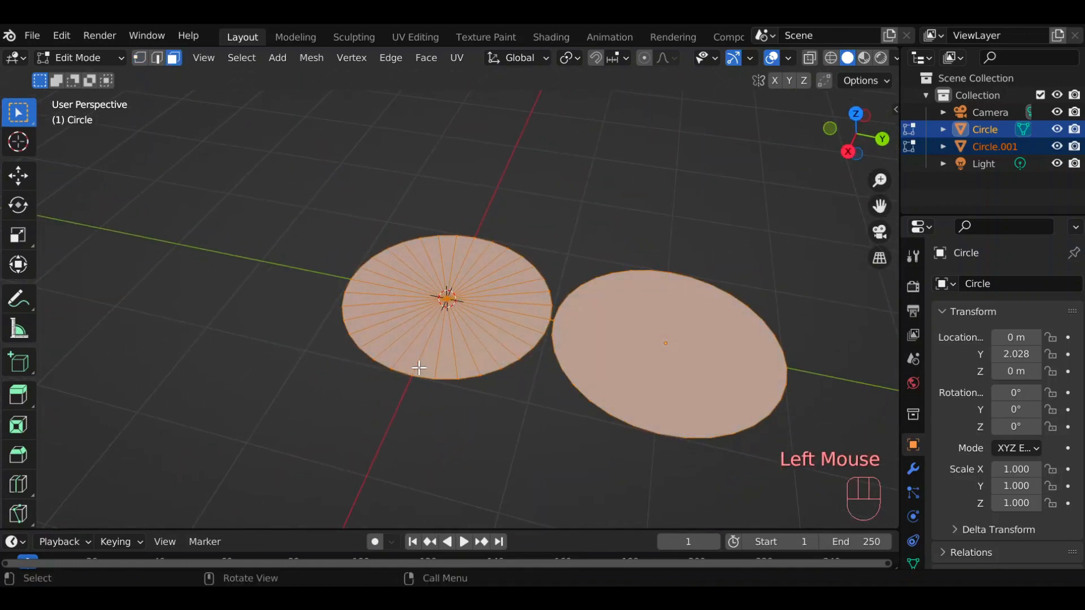
Select the N-Gon circle's face, and separately all faces of the triangle fan circle, to examine how each is filled.
left_click(636, 388)
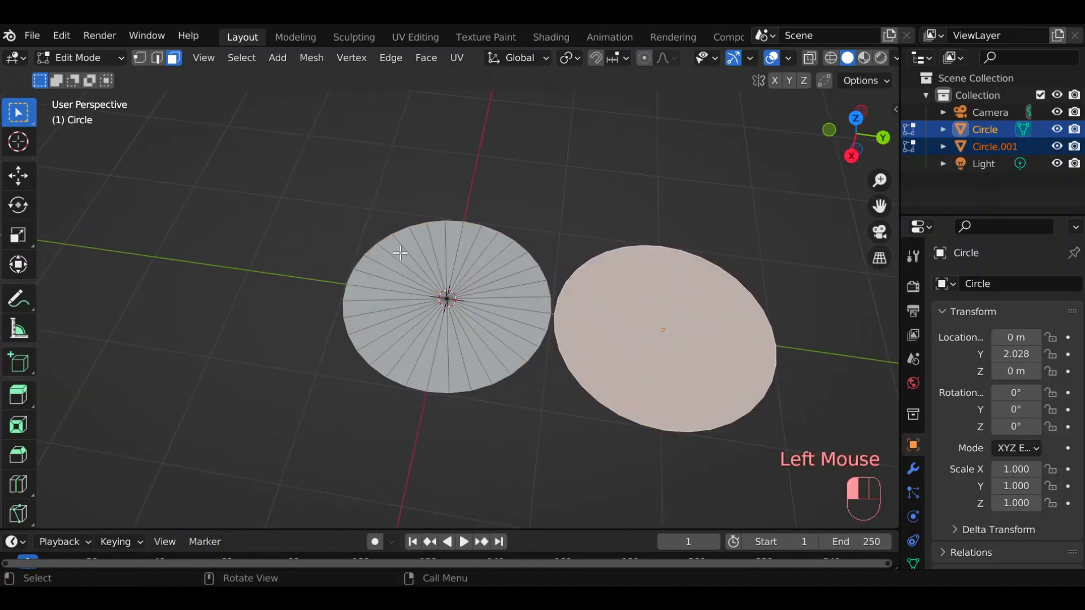
left_click_drag(400, 253, 504, 344)
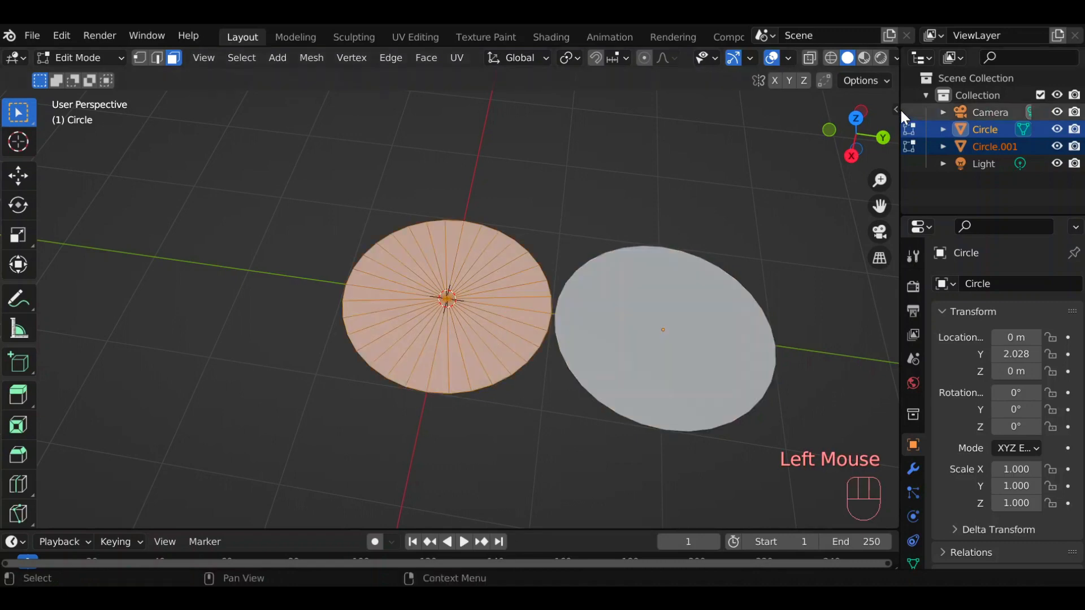
left_click_drag(856, 127, 659, 250)
left_click(326, 239)
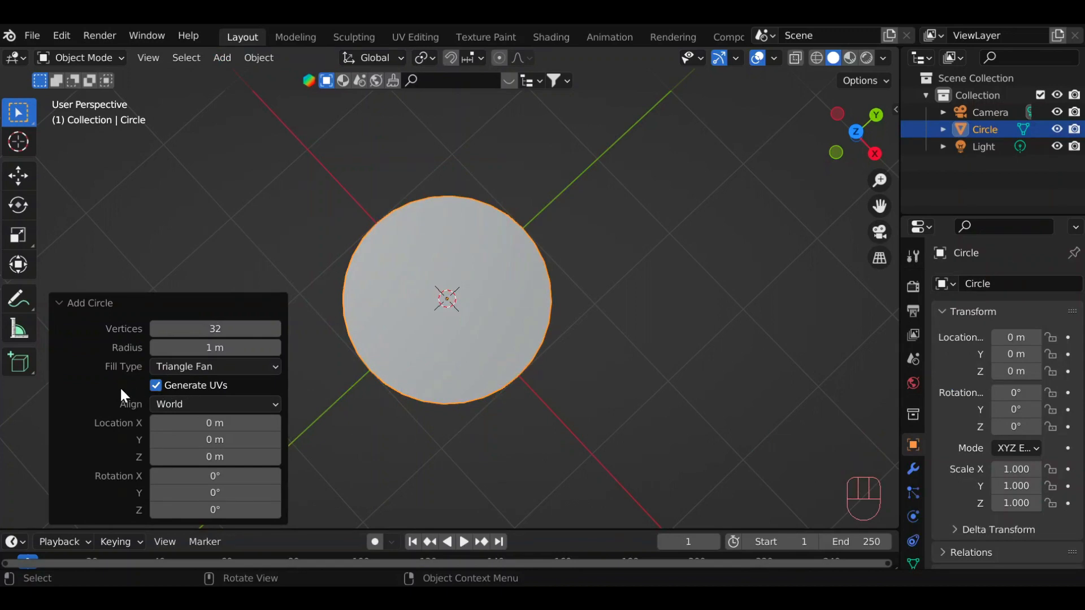
Delete the remaining triangle fan circle and add a UV sphere in its place.
key("x")
left_click(440, 296)
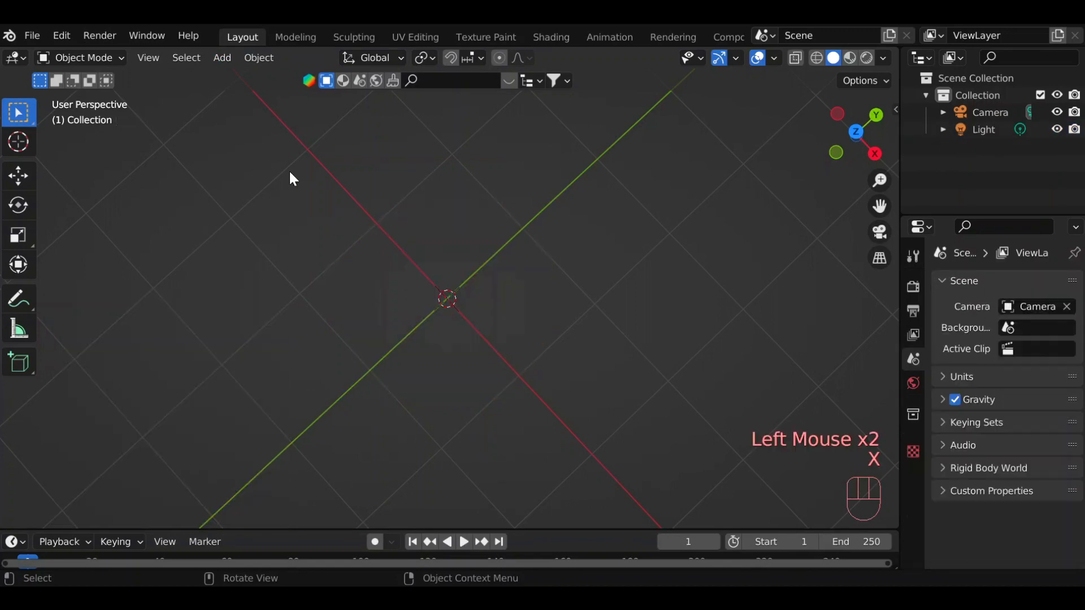
left_click(222, 60)
mouse_move(225, 75)
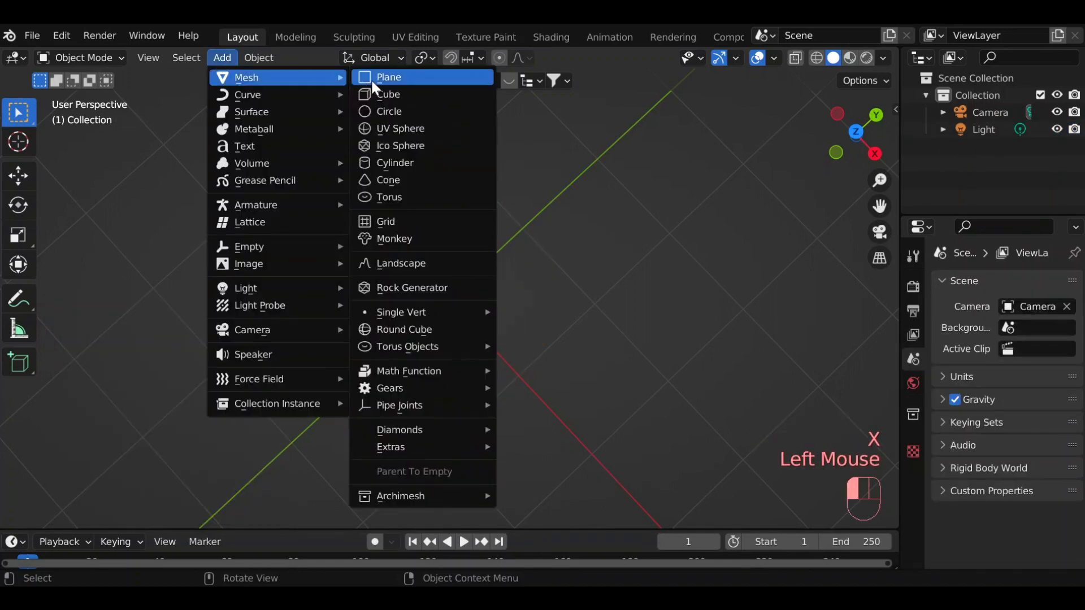
left_click(392, 130)
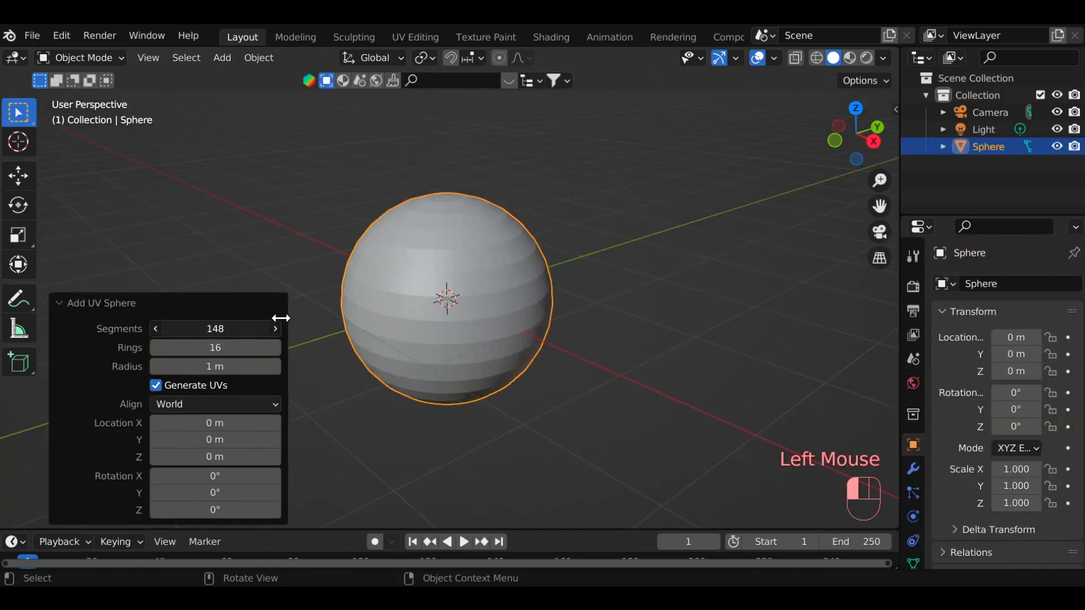
Try other creation settings on the UV sphere, including 148 segments and a 1.15 m radius, and restore 32 segments and 1 m.
left_click_drag(242, 328, 219, 359)
right_click(214, 329)
left_click(215, 333)
right_click(206, 342)
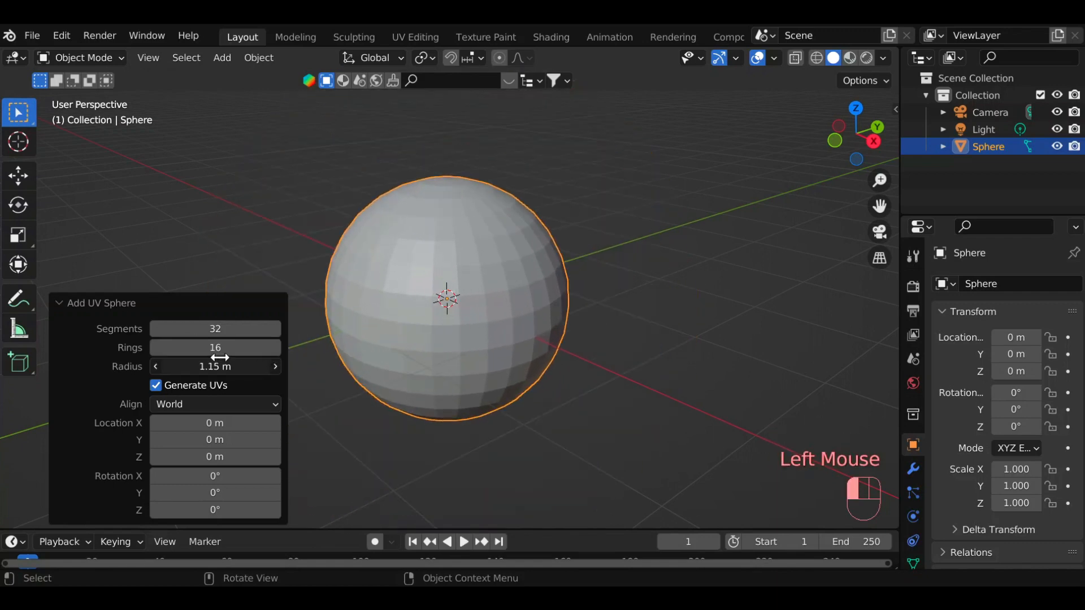
right_click(219, 358)
Try smooth shading on the UV sphere and inspect it from above.
right_click(424, 254)
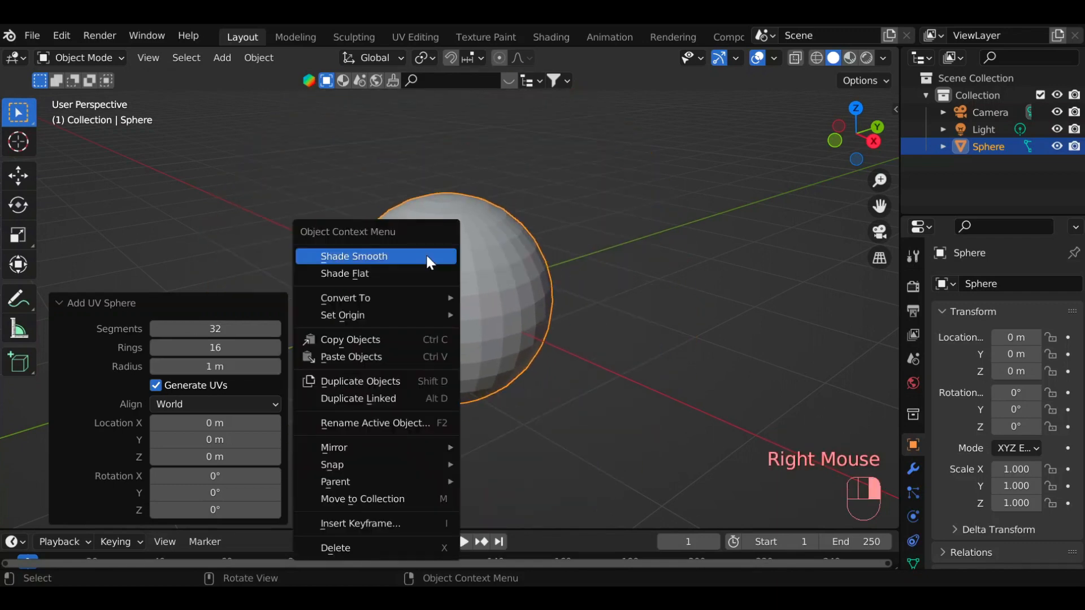
left_click(381, 256)
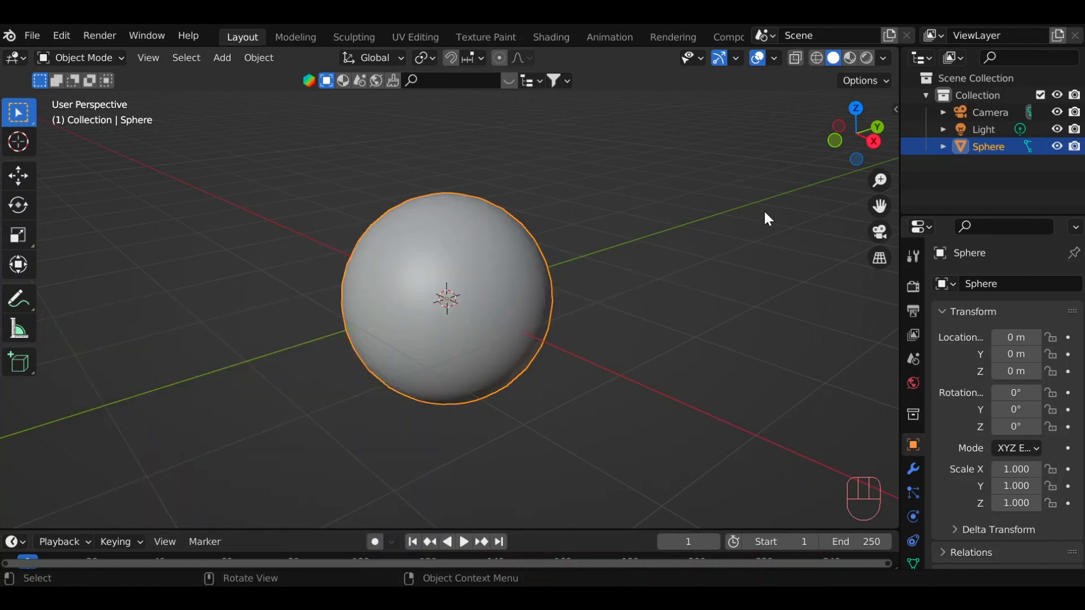
left_click_drag(856, 135, 757, 216)
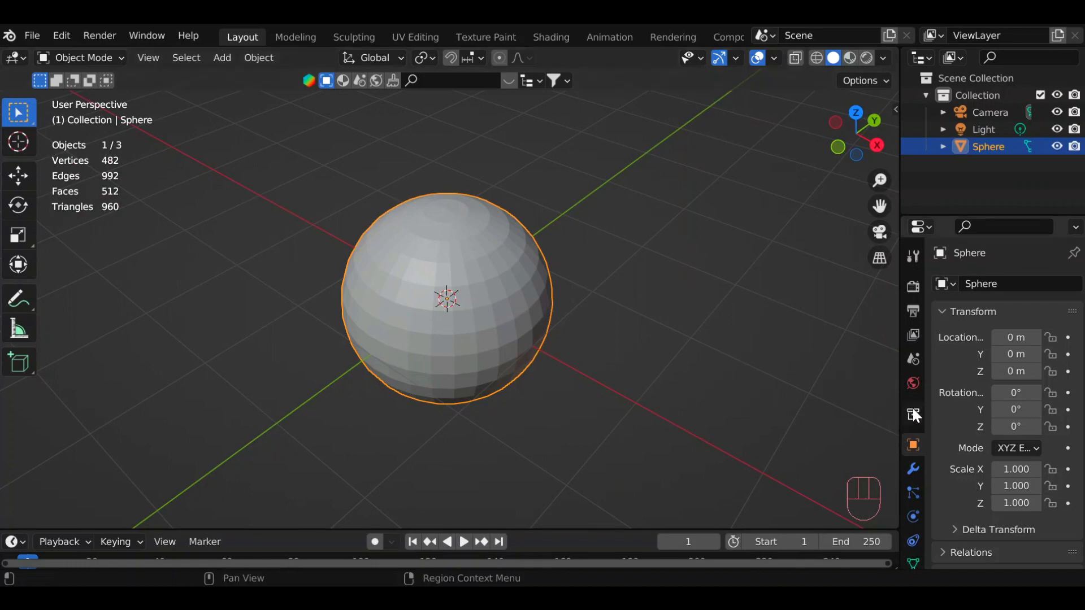
Try a Subdivision Surface modifier on the flat-shaded UV sphere with its viewport level raised to 2.
left_click(913, 469)
left_click(955, 285)
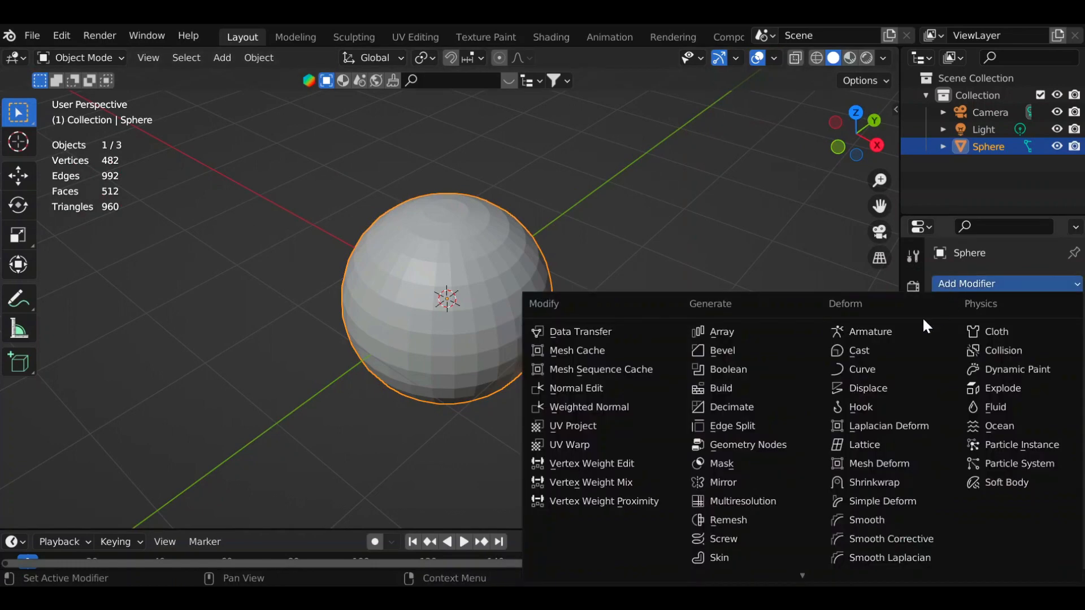
scroll(741, 524, "down", 5)
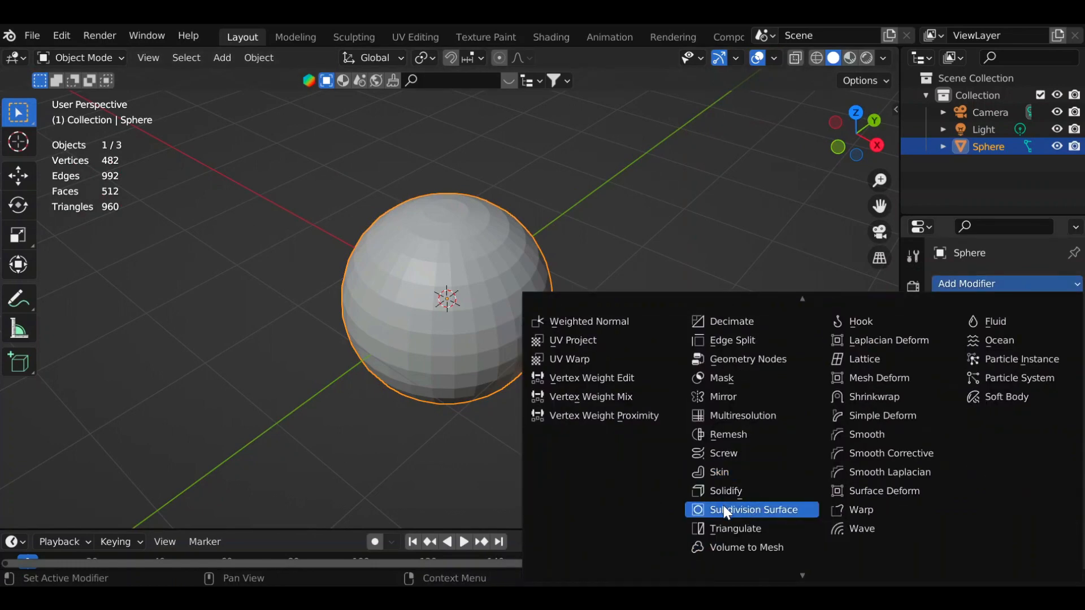
left_click(753, 510)
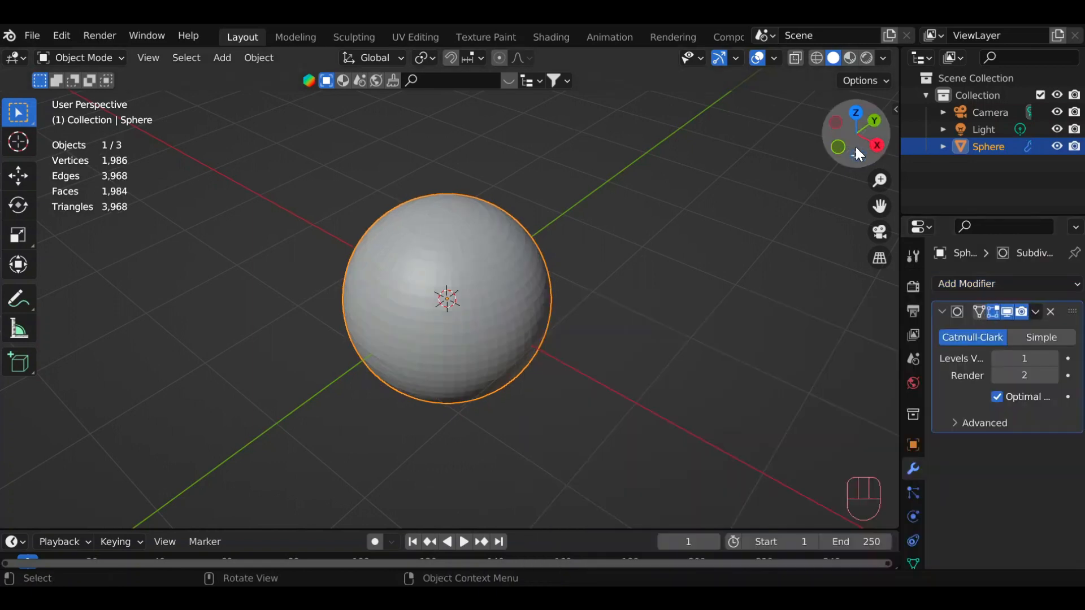
left_click_drag(856, 151, 863, 120)
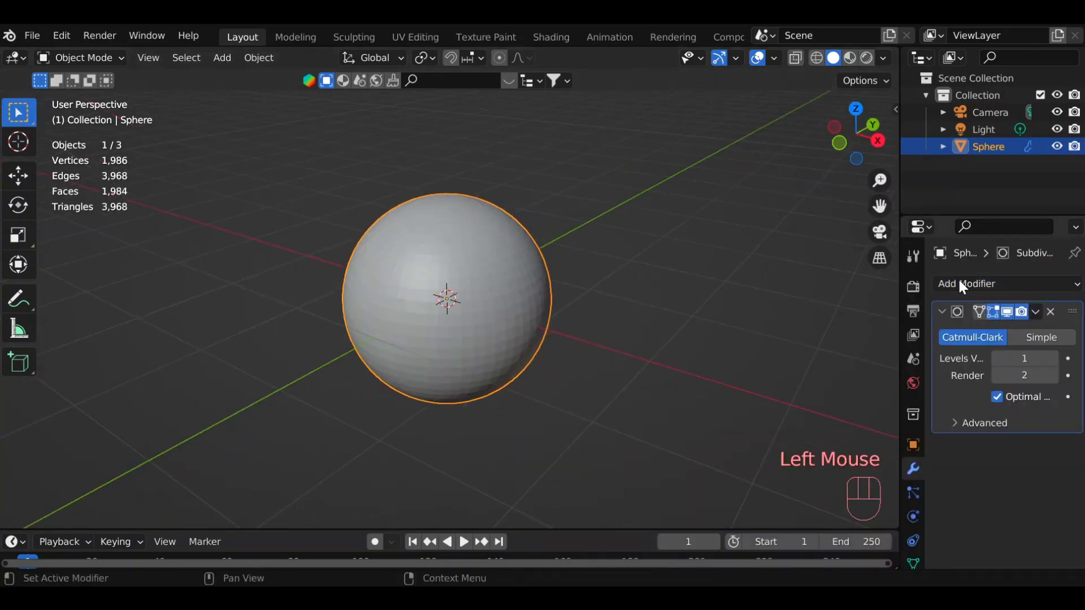
left_click(1052, 358)
scroll(554, 355, "up", 2)
left_click(1023, 358)
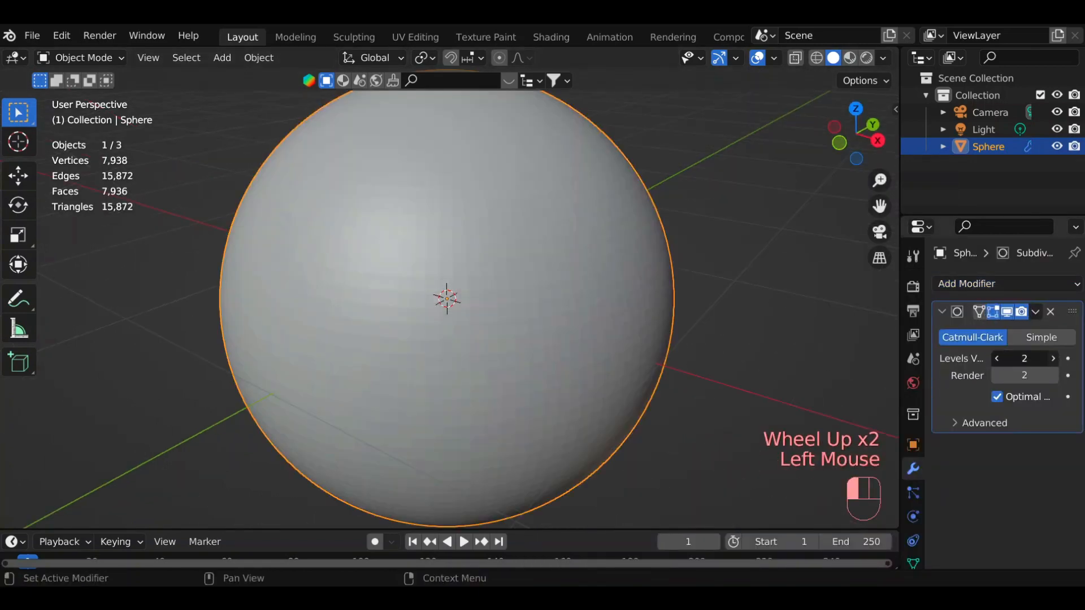
left_click_drag(1024, 358, 1053, 359)
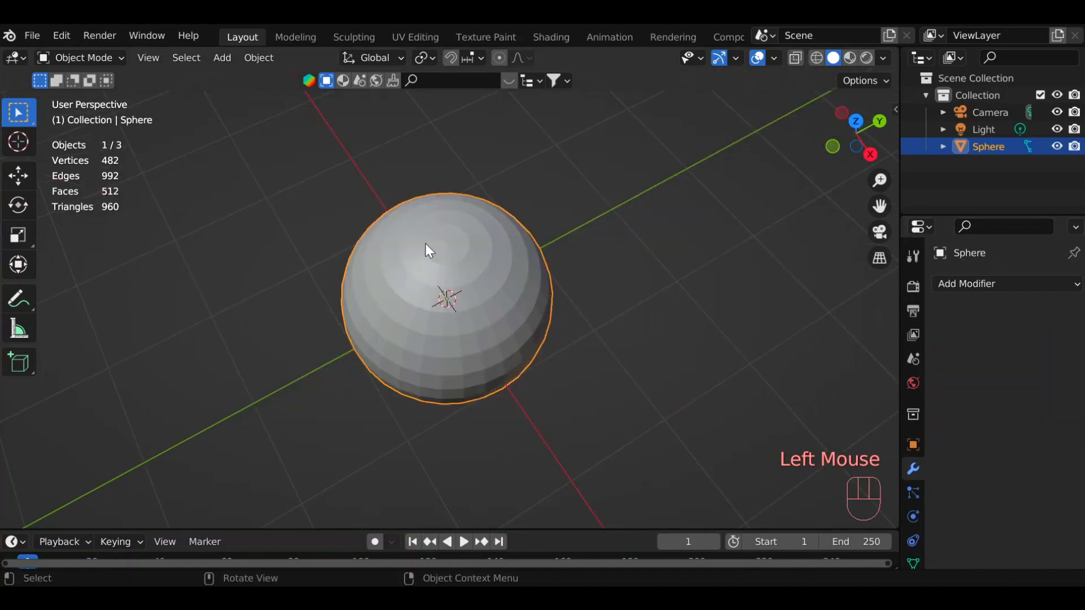
Delete the UV sphere and add an ico sphere with 2 subdivisions.
key("x")
left_click(427, 245)
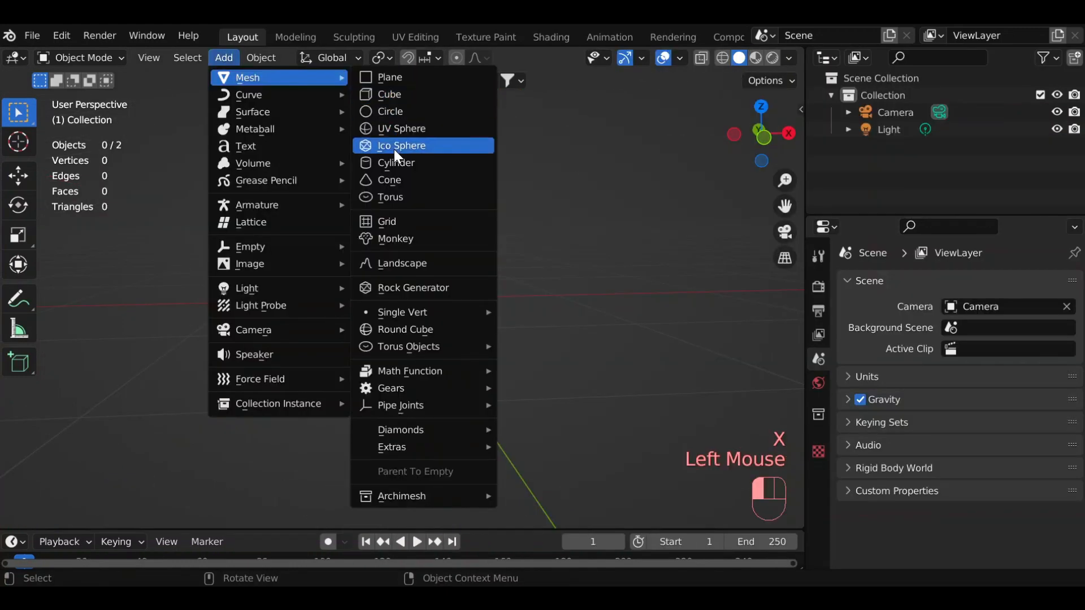
left_click(395, 148)
left_click_drag(213, 346, 176, 355)
Try a Subdivision Surface modifier with viewport level 4 on the ico sphere, and remove the modifier.
left_click(890, 281)
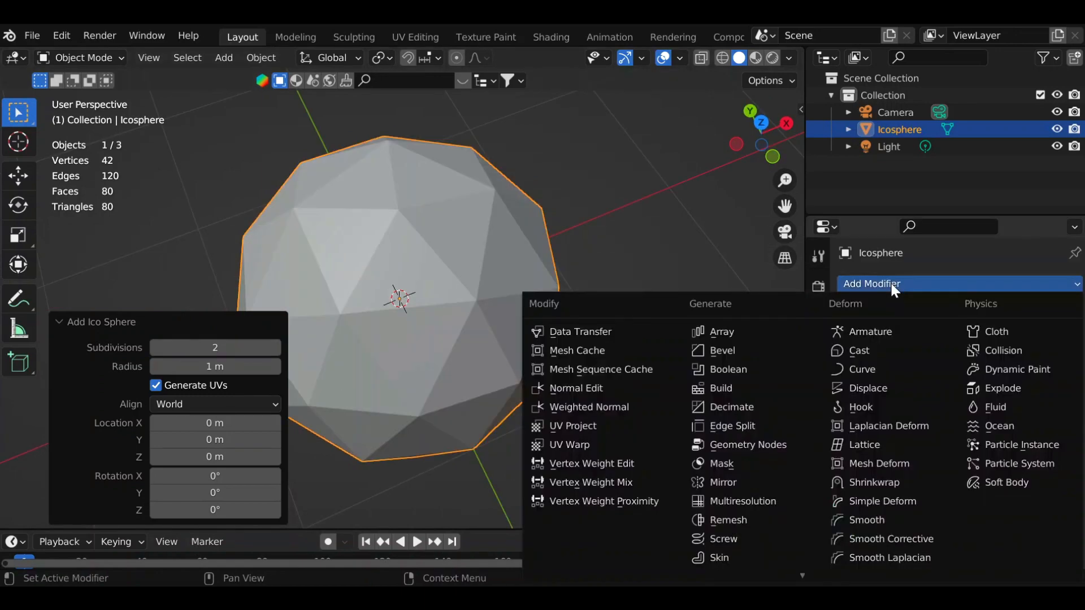
left_click(729, 543)
left_click_drag(947, 362, 994, 355)
left_click(1050, 358)
left_click(1050, 358)
left_click(1050, 358)
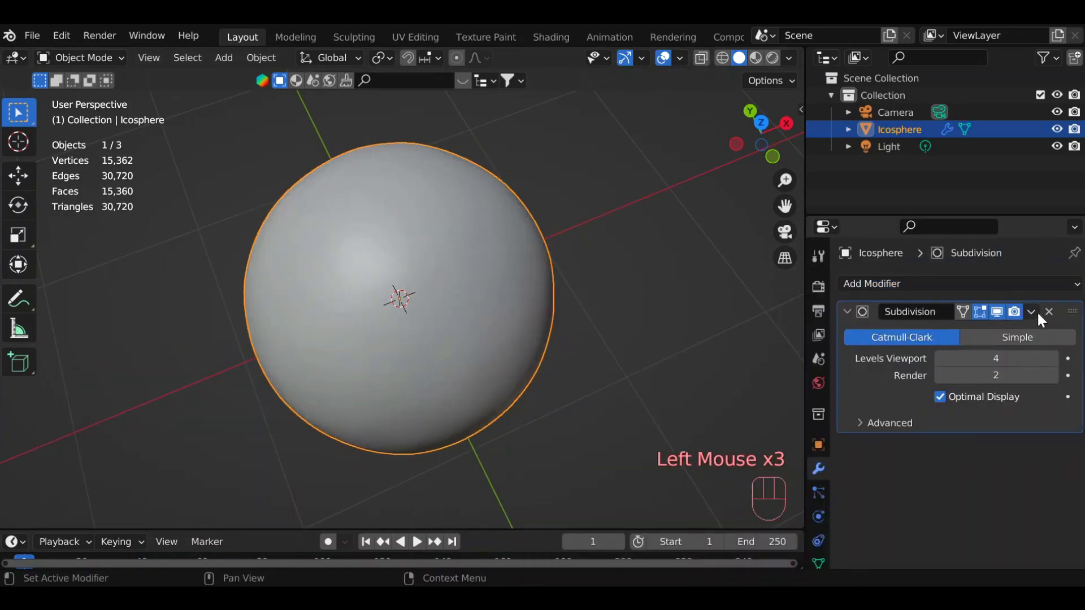
left_click(1049, 312)
Delete the ico sphere and add a cylinder in its place.
key("x")
key("x")
left_click(223, 57)
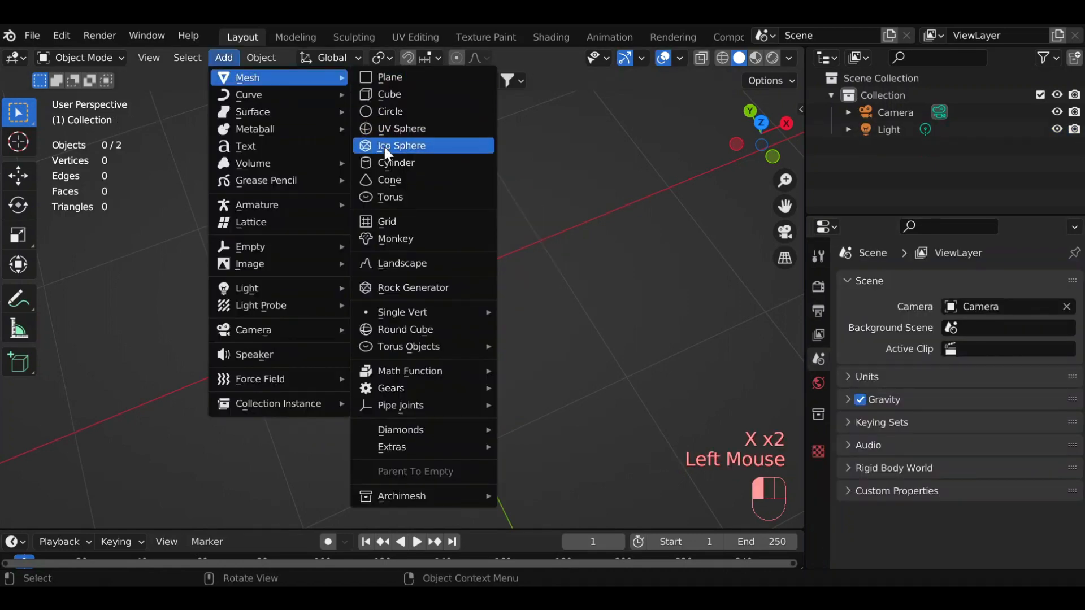
left_click(395, 146)
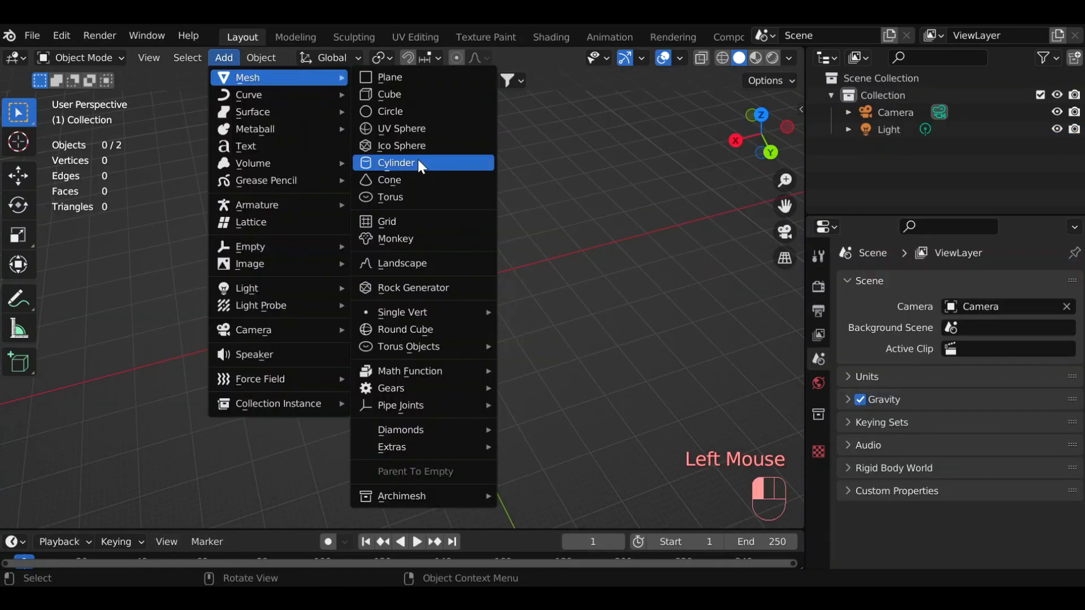
left_click(419, 158)
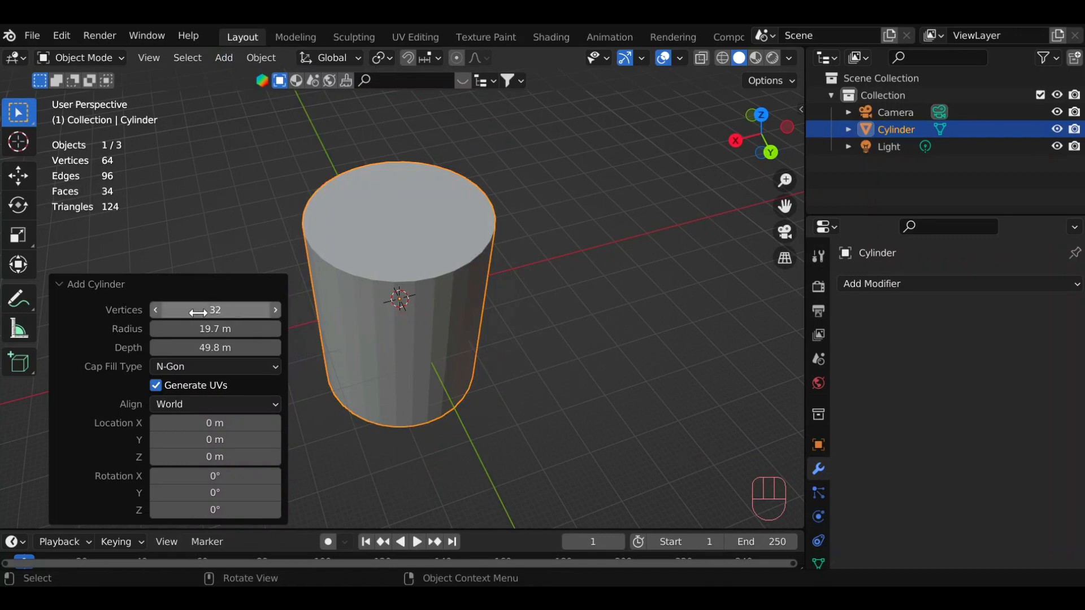
Try reducing the cylinder to 3 vertices and raising the count, and restore it to 32 vertices.
left_click_drag(197, 309, 143, 323)
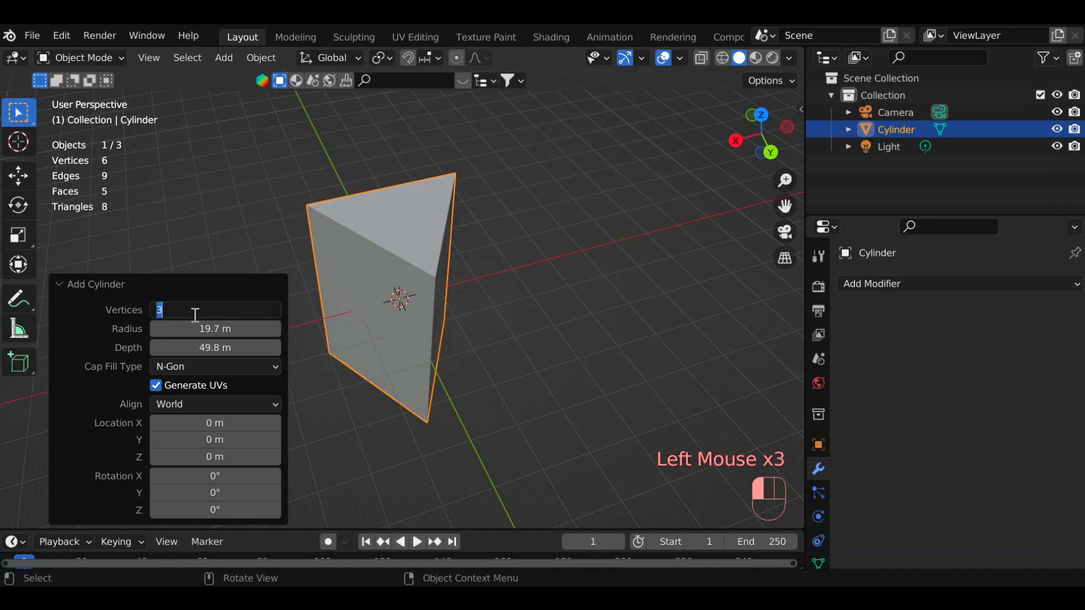
left_click(221, 284)
left_click_drag(761, 133, 620, 211)
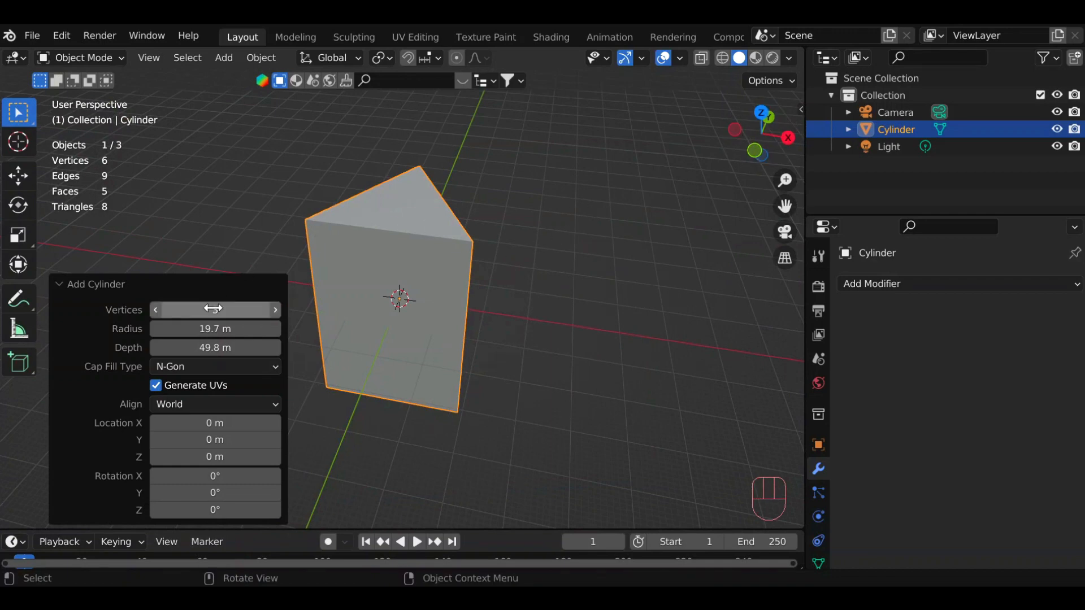
left_click_drag(235, 309, 753, 316)
right_click(235, 309)
Try larger cylinder dimensions, with a radius of about 36.2 m and a depth of about 149 m.
scroll(401, 318, "down", 3)
left_click_drag(192, 326, 615, 317)
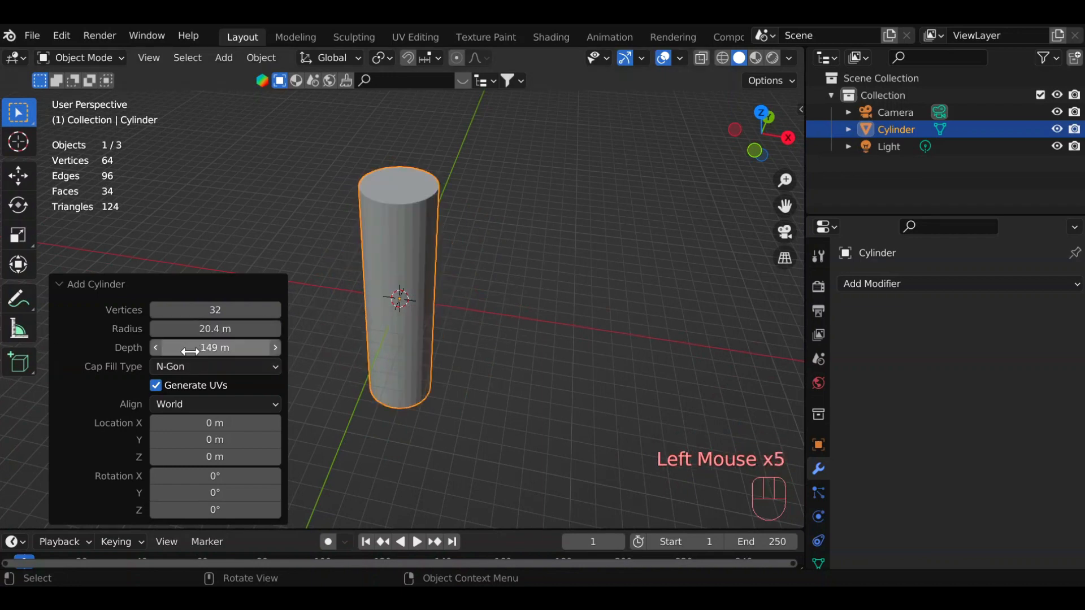
left_click_drag(191, 349, 264, 347)
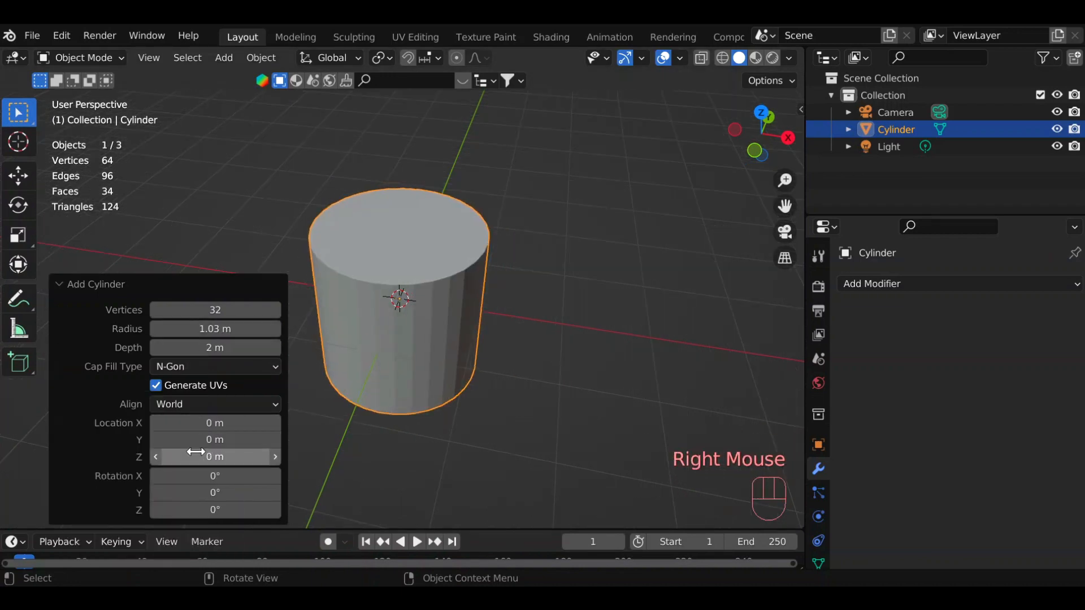
Offset the cylinder's Z location to -0.41 m and set its Y rotation to -3.3°.
left_click_drag(189, 456, 181, 461)
left_click_drag(225, 503, 206, 503)
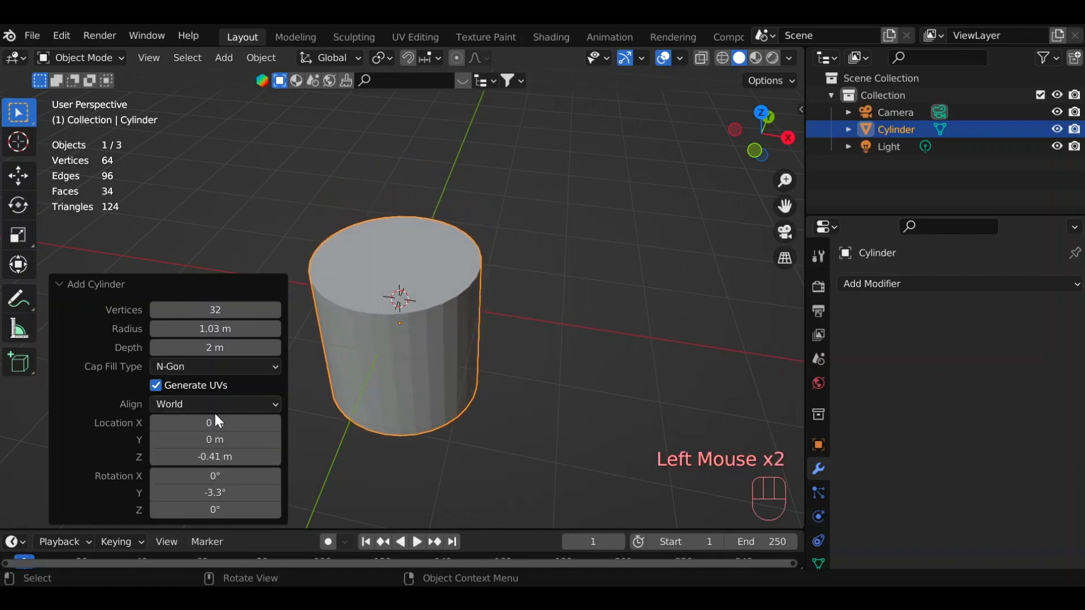
right_click(218, 421)
Replace the cylinder with a cone, trying 152 vertices before reducing the count to 6.
key("x")
left_click(224, 57)
mouse_move(249, 77)
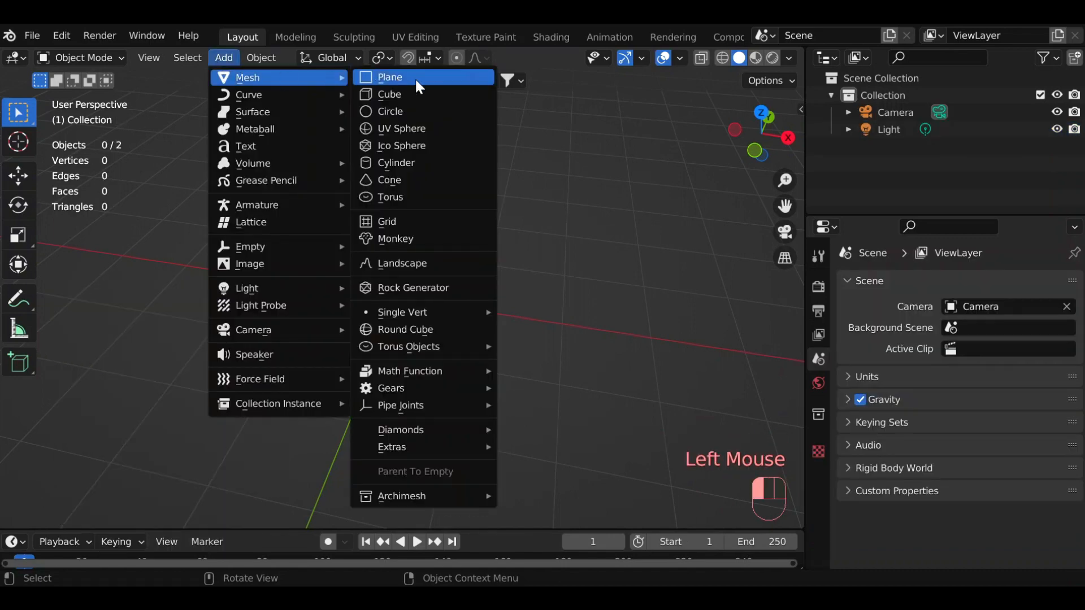
left_click(420, 180)
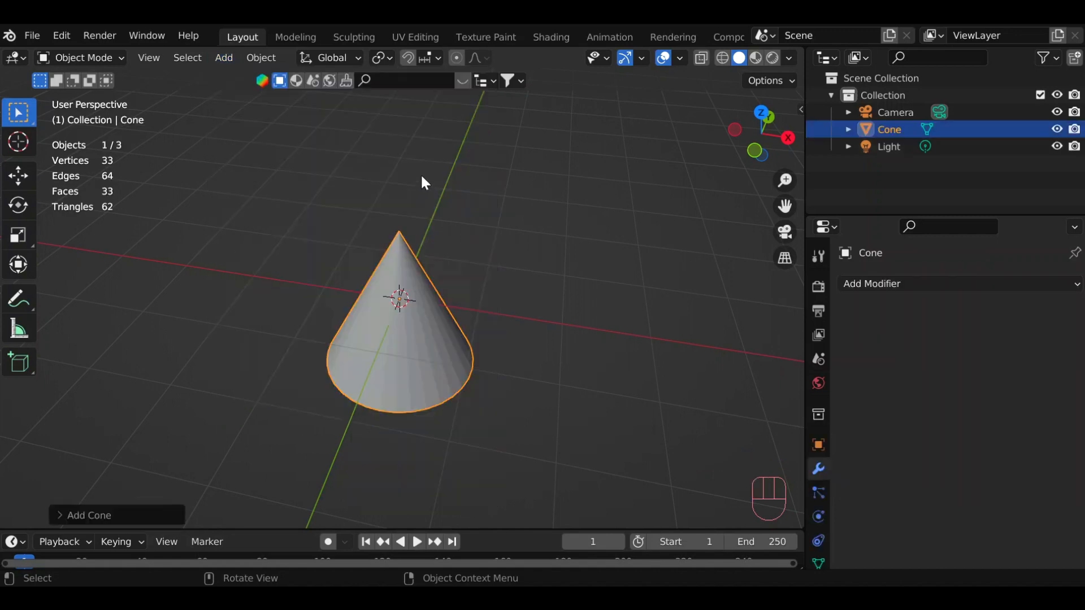
left_click_drag(762, 133, 752, 139)
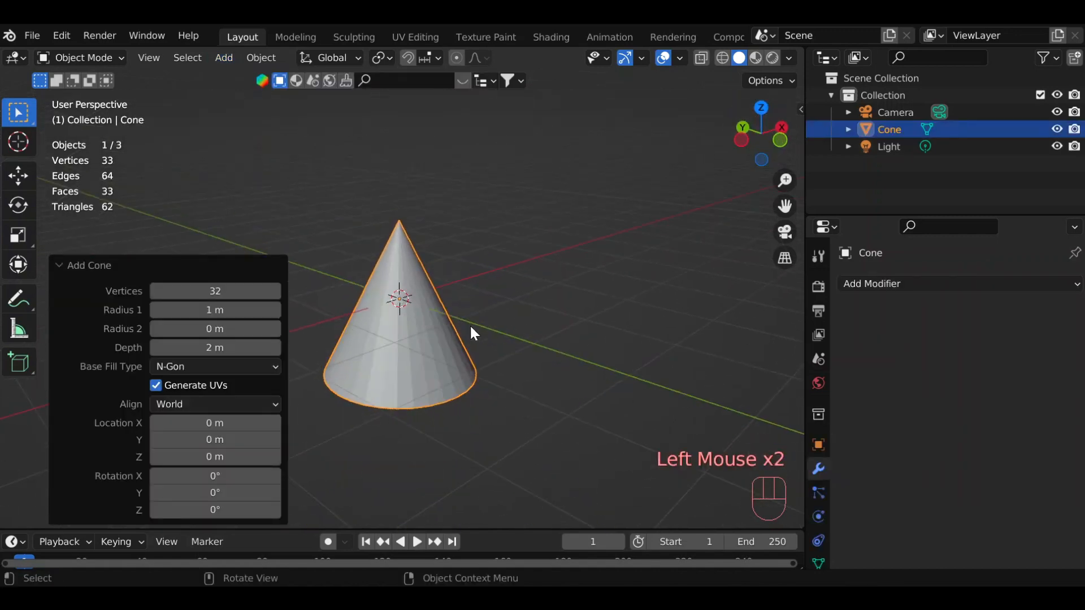
scroll(459, 325, "up", 3)
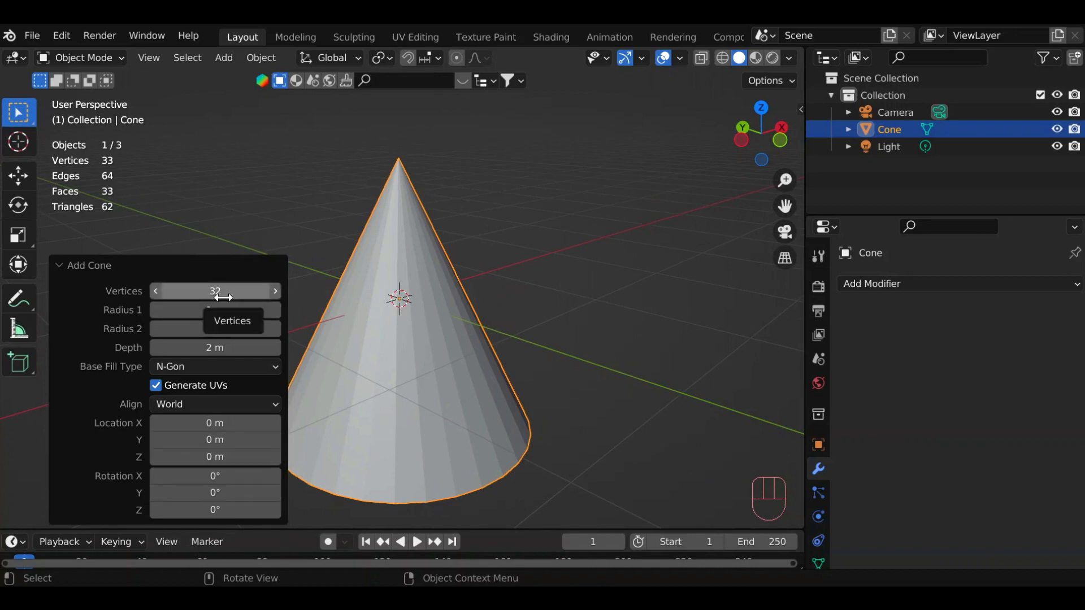
left_click_drag(222, 292, 223, 292)
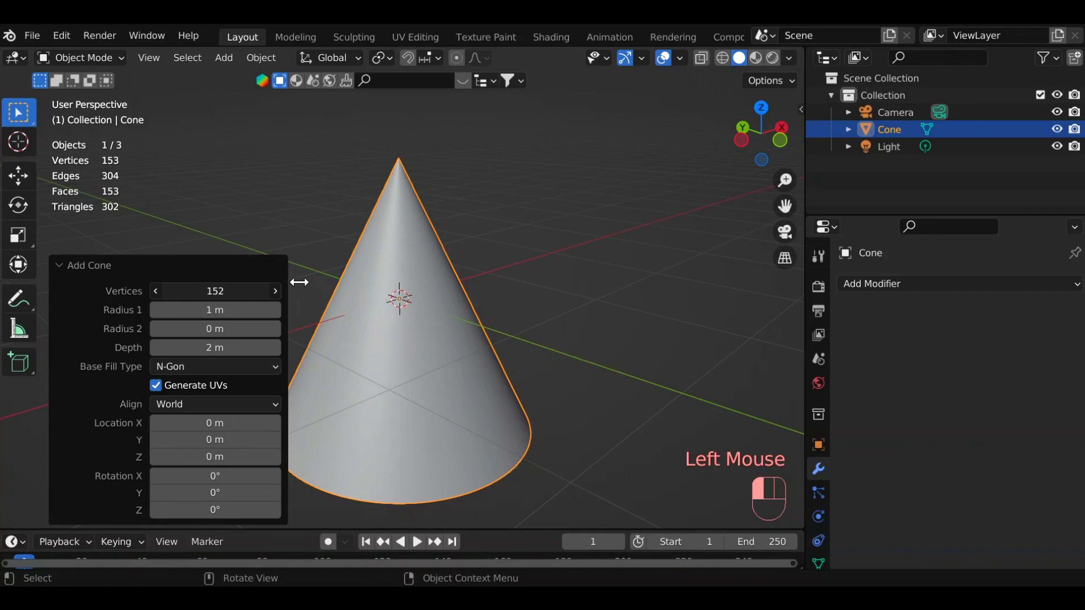
left_click_drag(275, 291, 205, 291)
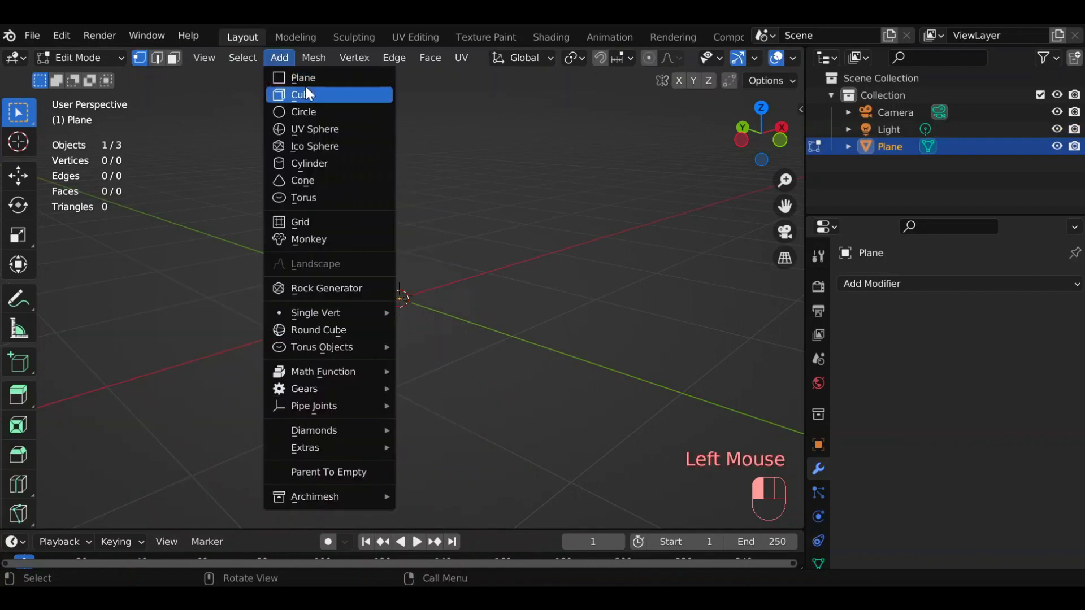
Add a cone to the empty plane mesh in Edit Mode, trying 184 vertices before reducing the count to 3.
left_click(308, 181)
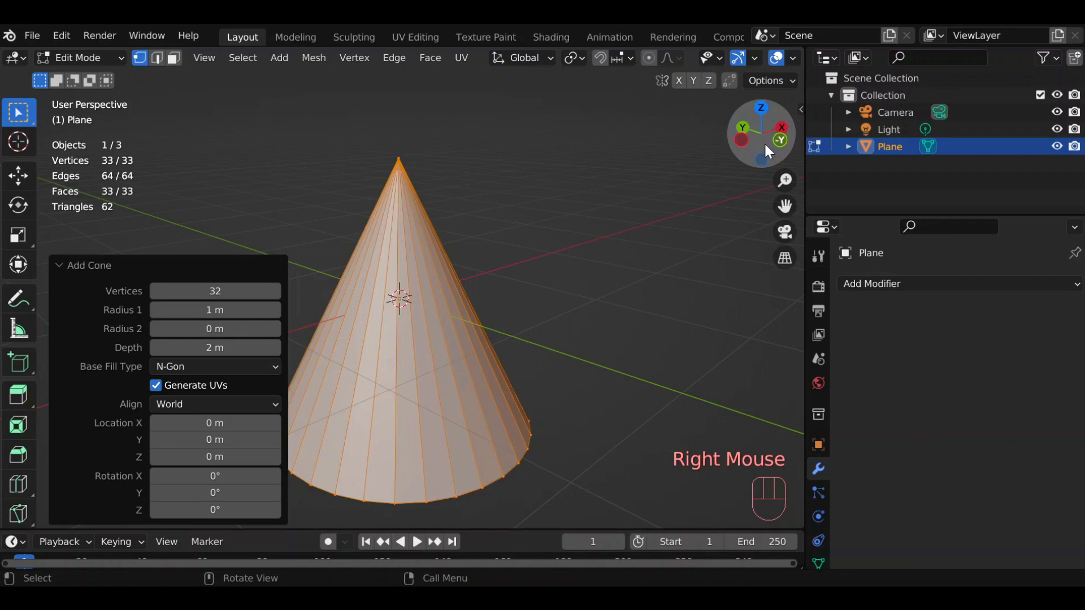
left_click_drag(767, 146, 919, 152)
left_click_drag(217, 292, 402, 445)
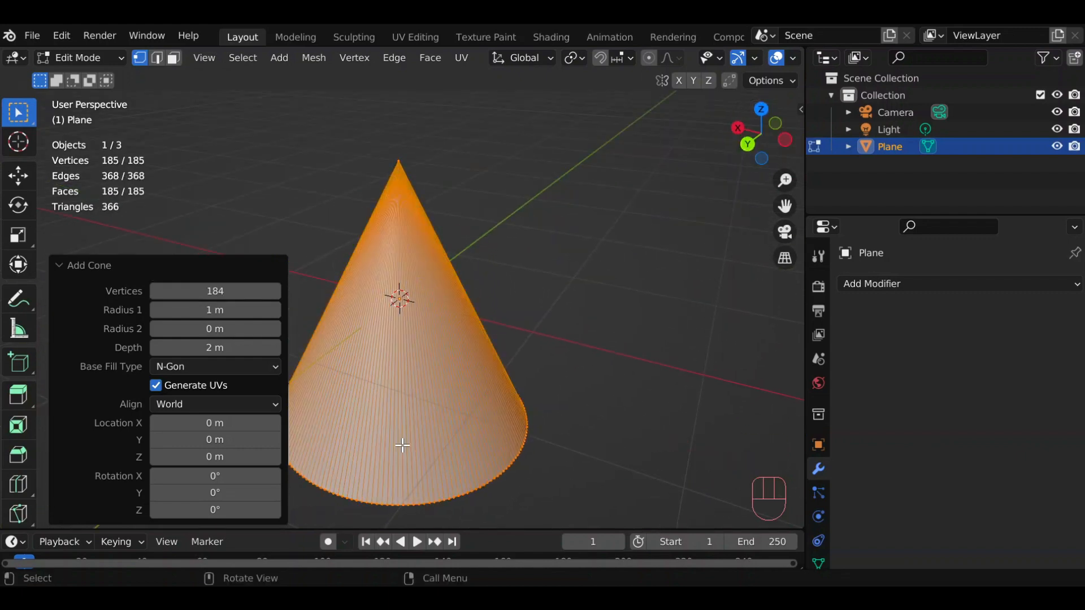
left_click_drag(217, 292, 164, 292)
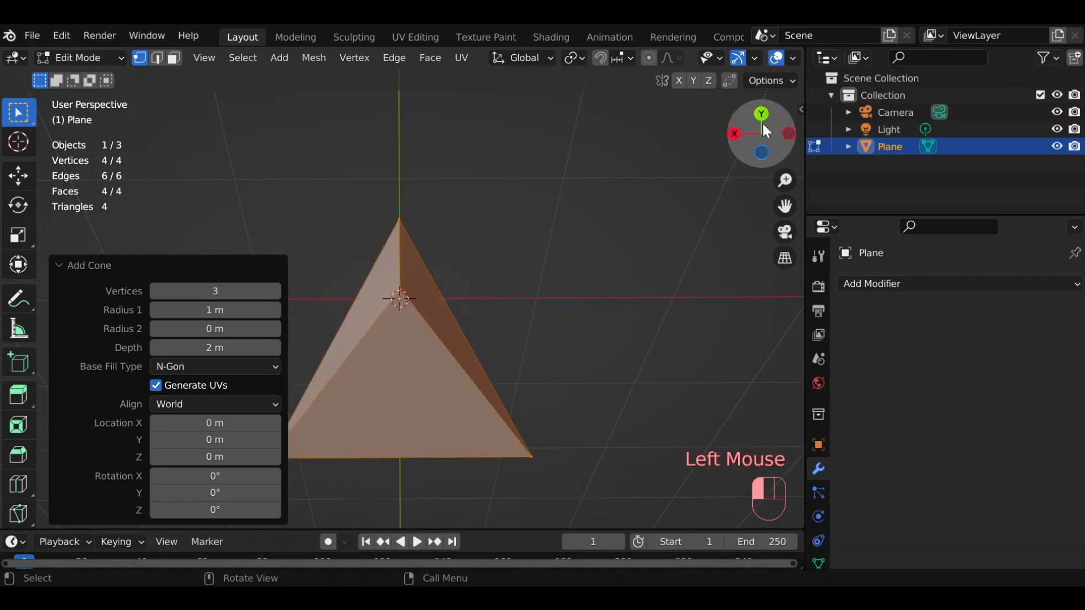
mouse_move(766, 131)
left_mouse_down()
mouse_move(757, 135)
mouse_move(772, 141)
mouse_move(746, 139)
mouse_move(768, 130)
left_mouse_up()
Try different Radius 1 and Radius 2 values on the three-sided cone, and restore them to 1 m and 0 m.
left_click_drag(214, 310, 329, 309)
left_click_drag(214, 329, 231, 310)
scroll(407, 281, "down", 2)
scroll(407, 281, "down", 3)
left_click_drag(749, 145, 831, 214)
left_click_drag(237, 309, 242, 309)
right_click(242, 309)
scroll(318, 343, "up", 2)
scroll(318, 343, "up", 7)
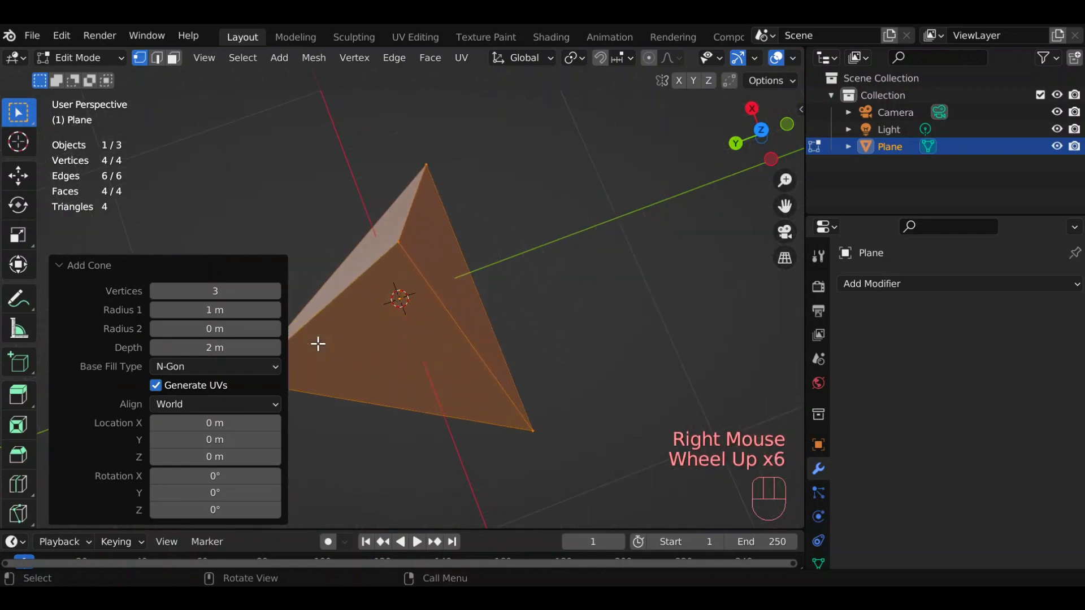
Vary the three-sided cone's Radius 2, return it to 0 m, and set the depth to about 2.27 m.
scroll(318, 344, "down", 1)
mouse_move(756, 140)
left_mouse_down()
mouse_move(754, 150)
mouse_move(770, 137)
left_mouse_up()
scroll(479, 282, "down", 2)
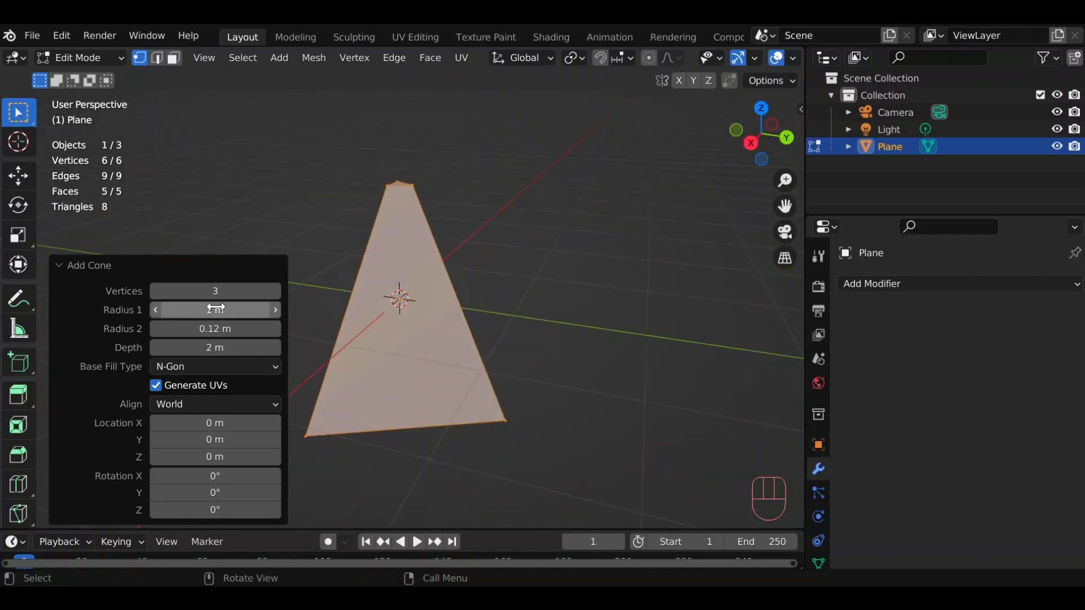
left_click_drag(215, 329, 350, 329)
left_click_drag(214, 329, 51, 329)
mouse_move(214, 347)
left_mouse_down()
mouse_move(449, 347)
mouse_move(229, 347)
left_mouse_up()
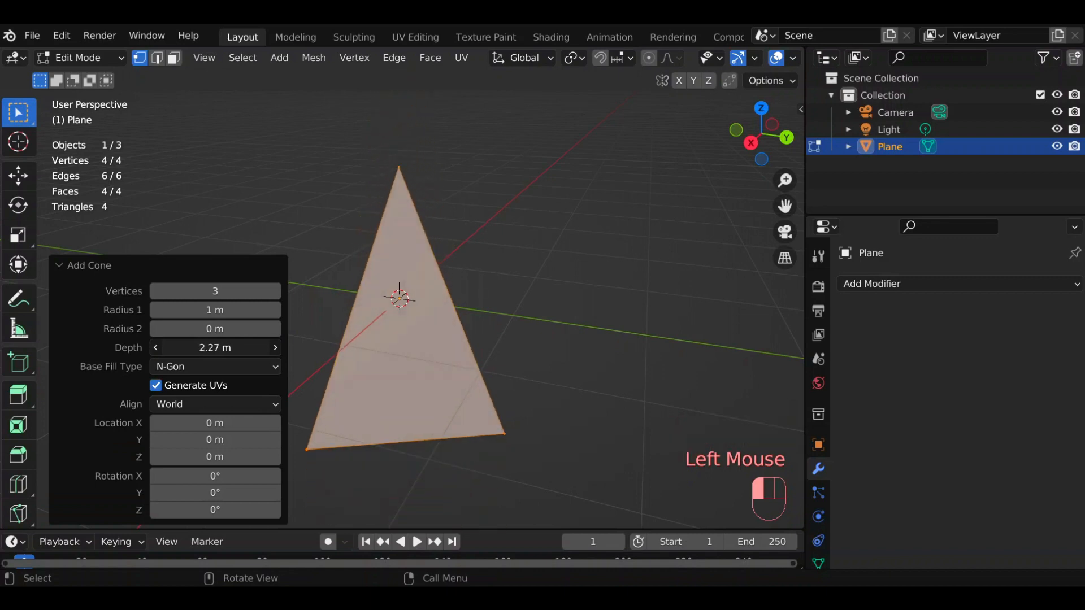
Replace the cone with a torus and open it in Edit Mode to view its topology.
left_click(414, 197)
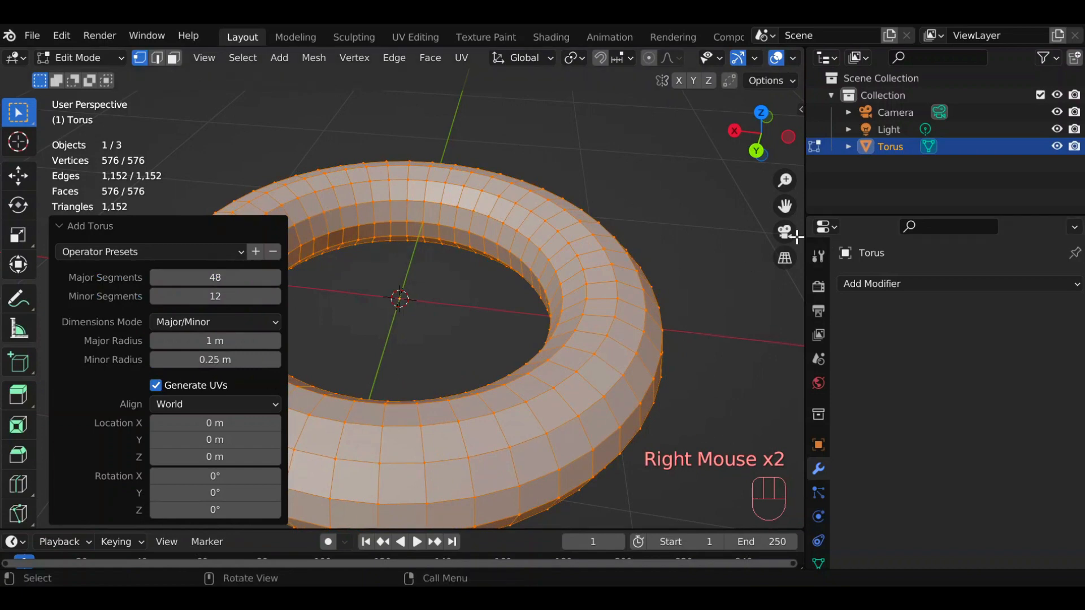
scroll(652, 286, "down", 2)
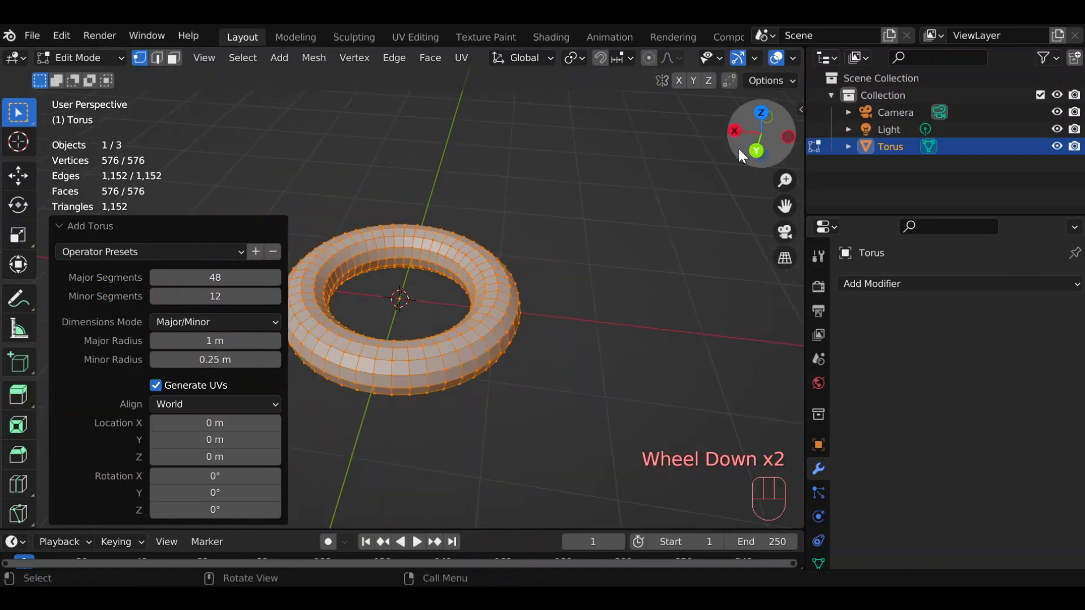
Try 256 major segments and a higher minor segment count on the torus, and restore them to 48 and 12.
left_click_drag(746, 152, 756, 123)
scroll(565, 238, "up", 2)
scroll(509, 260, "down", 1)
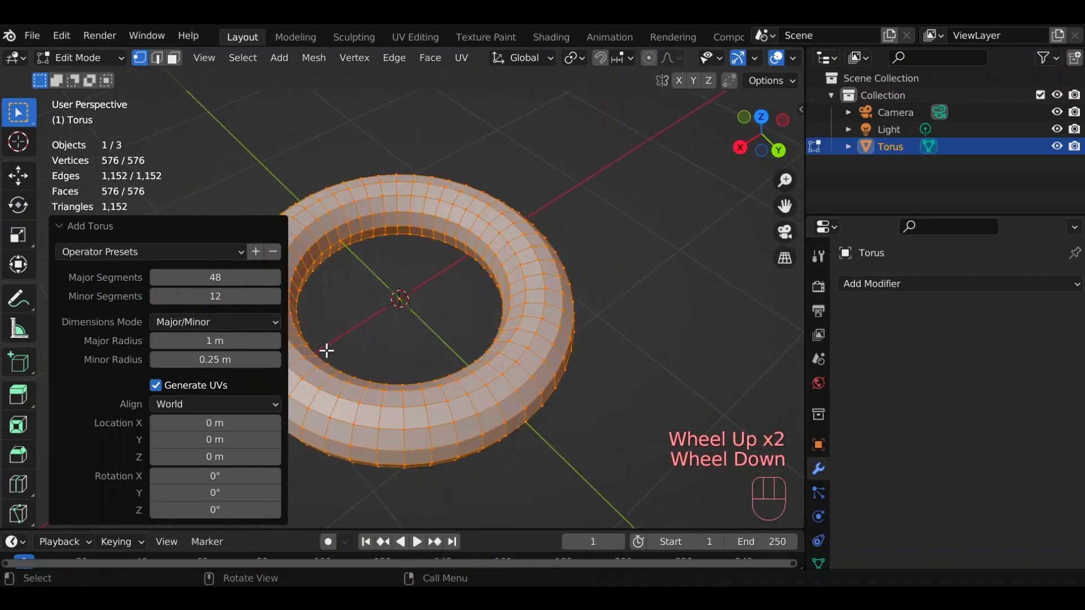
left_click_drag(206, 277, 286, 274)
scroll(458, 308, "up", 1)
scroll(458, 308, "down", 1)
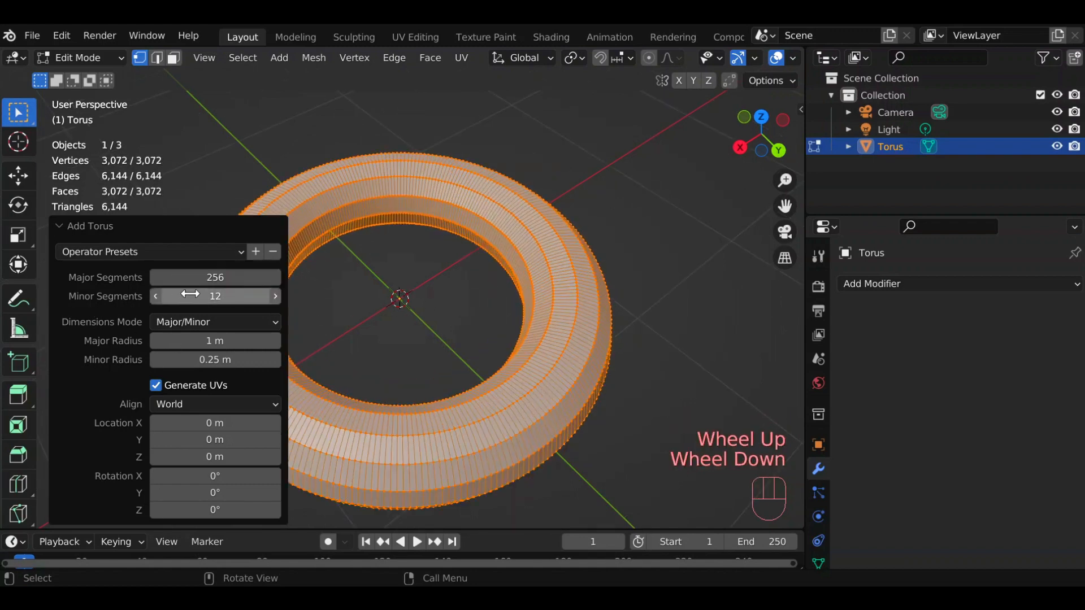
left_click_drag(190, 293, 314, 291)
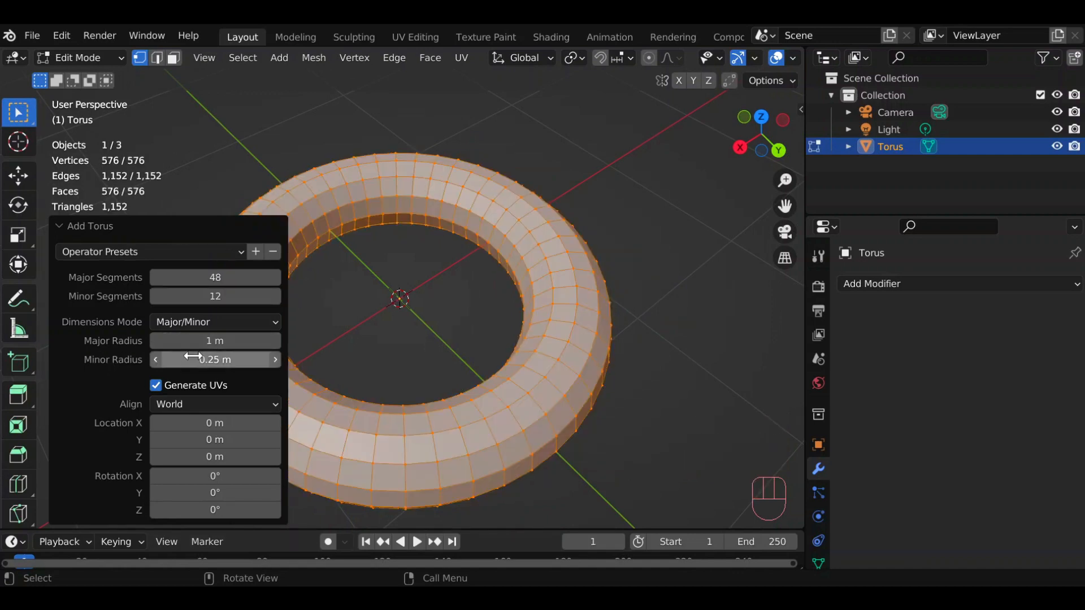
Try a 0.3 m minor radius on the torus with major radii of 0.9 m and 0 m, and restore the major radius to 1 m.
mouse_move(220, 340)
left_mouse_down()
mouse_move(266, 341)
mouse_move(215, 351)
left_mouse_up()
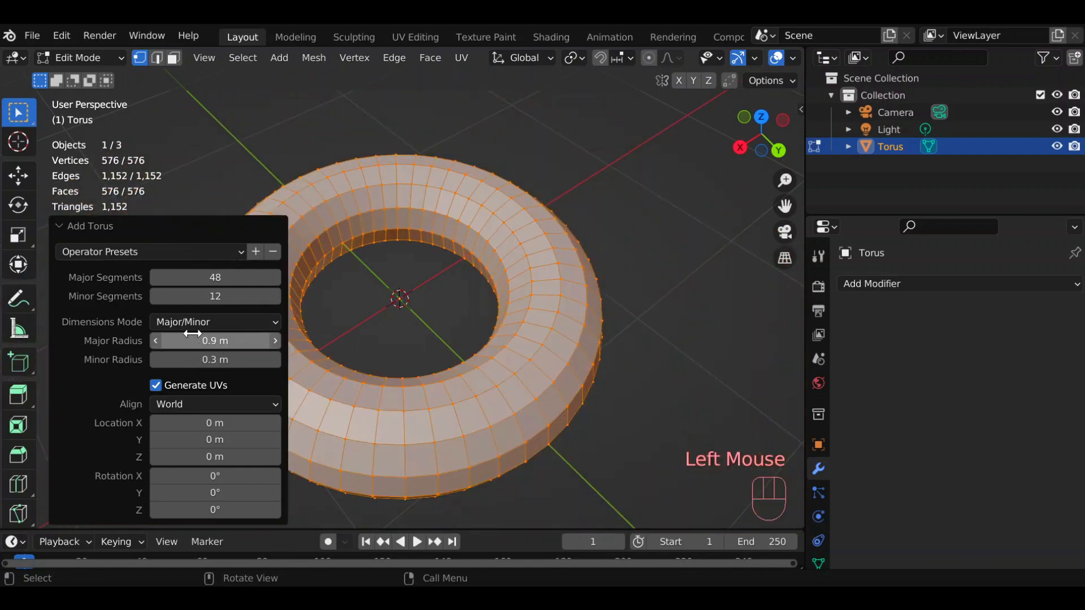
left_click(196, 341)
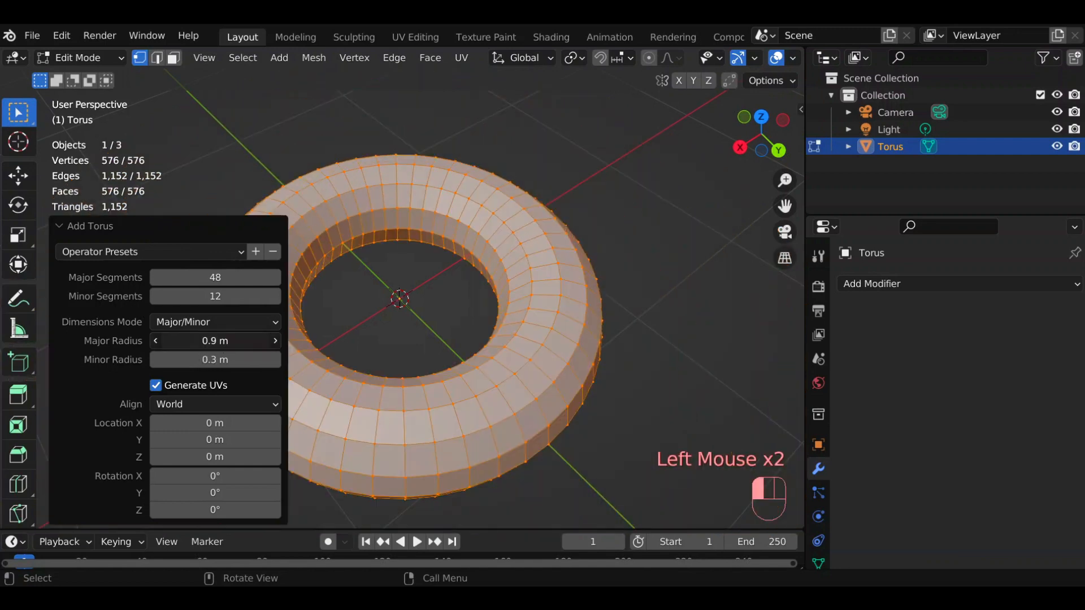
left_click_drag(196, 341, 305, 334)
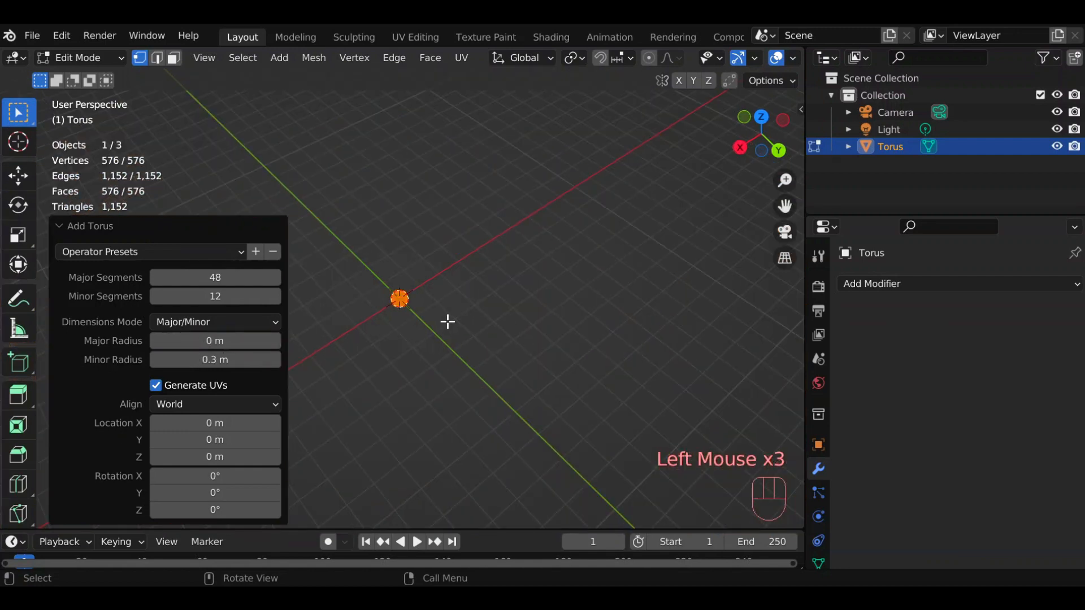
scroll(446, 320, "up", 15)
left_click_drag(761, 135, 760, 161)
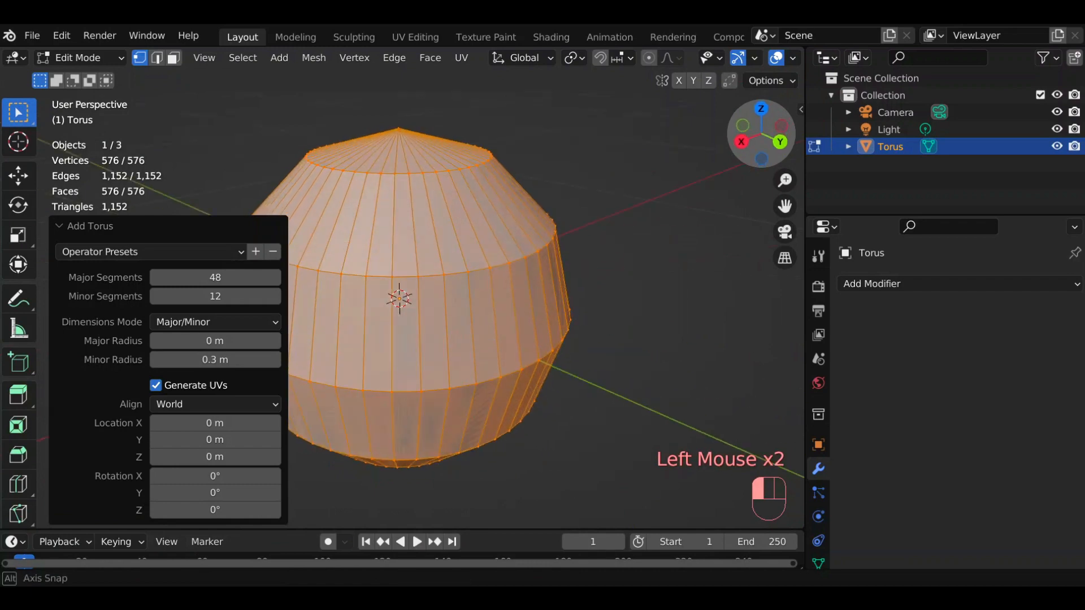
scroll(537, 356, "down", 6)
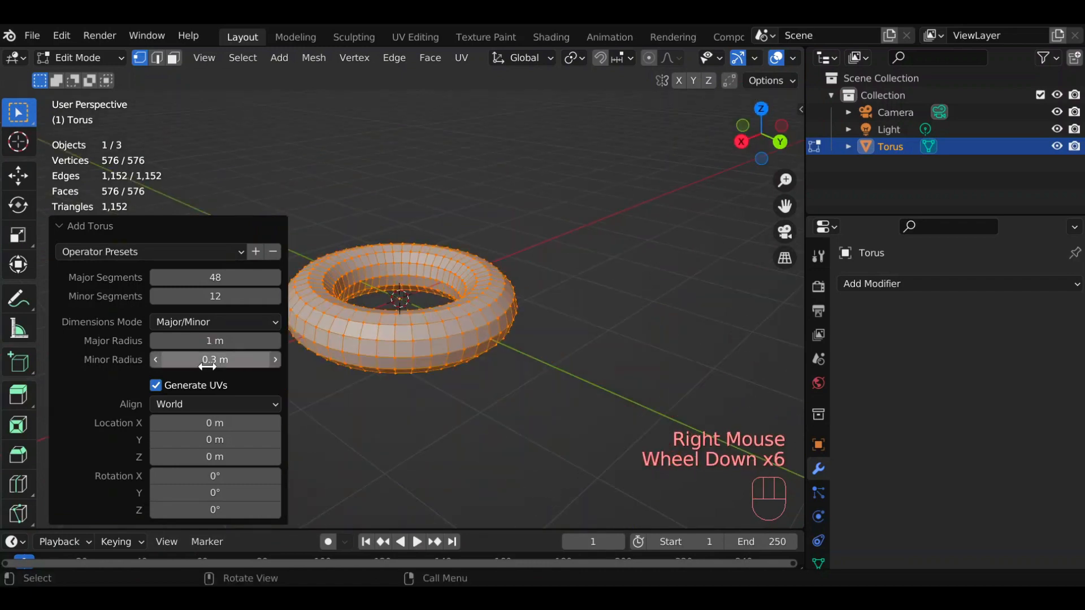
Try torus minor radii of 3.6 m and 0 m, and reset the minor radius to 0.25 m.
scroll(554, 382, "down", 2)
left_click_drag(209, 359, 431, 339)
scroll(431, 346, "down", 2)
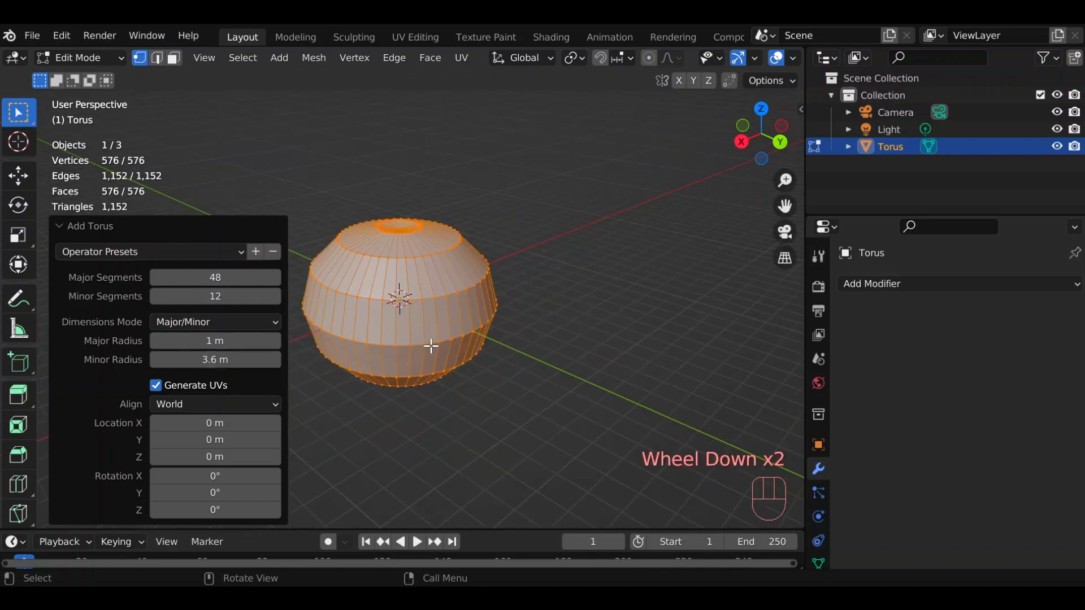
left_click_drag(226, 360, 158, 359)
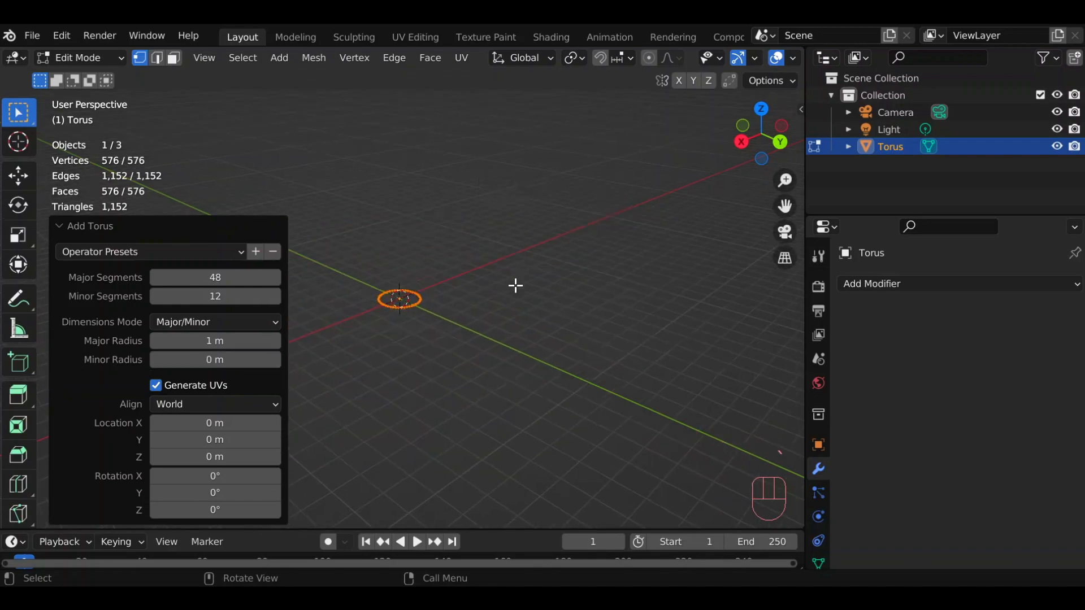
scroll(515, 285, "down", 6)
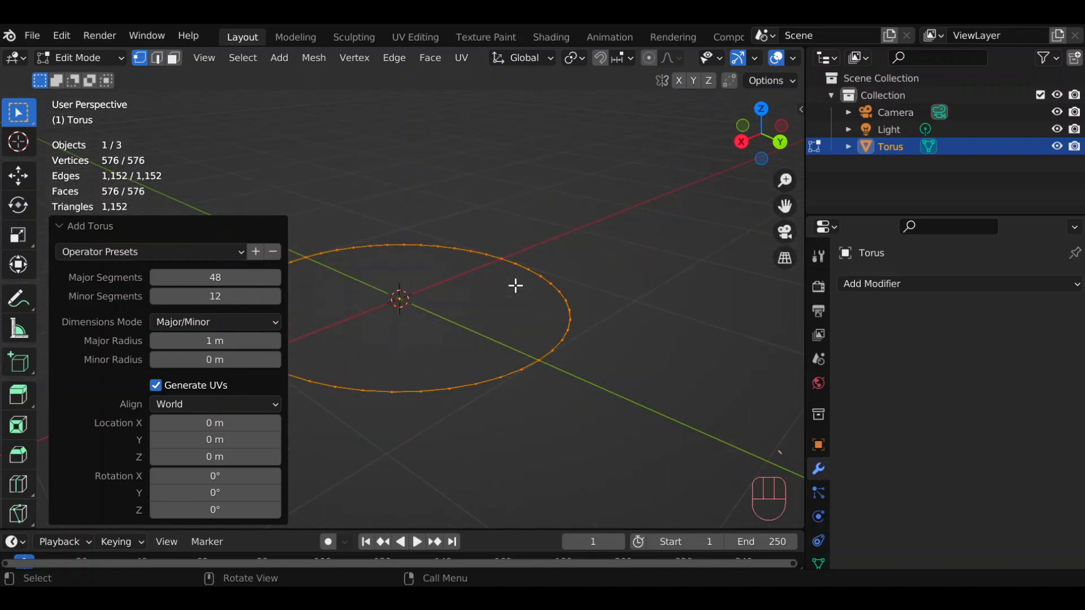
right_click(235, 366)
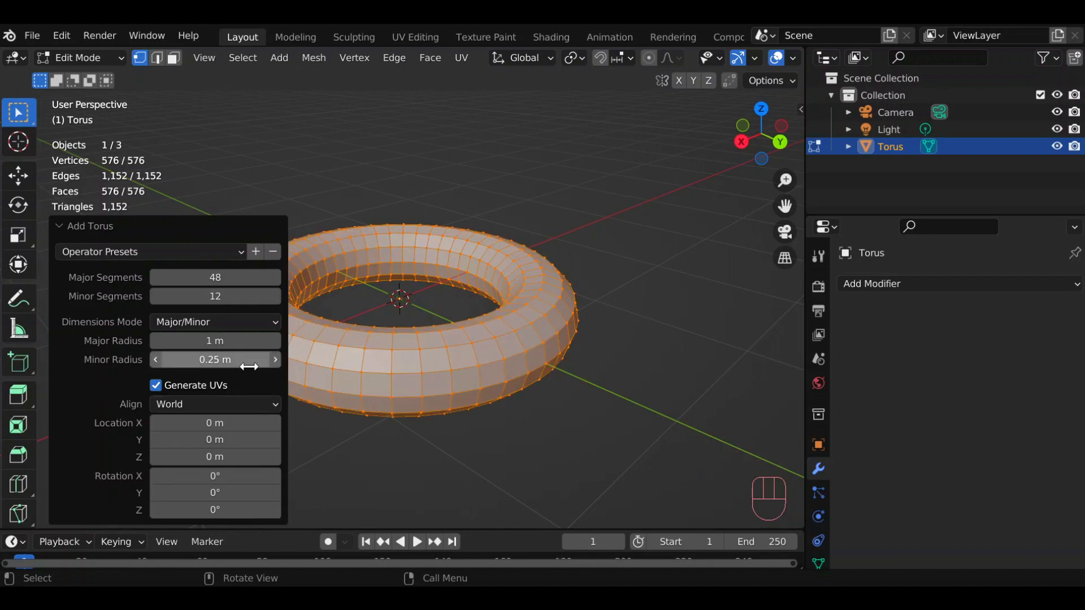
Try the Exterior/Interior dimensions mode on the torus, varying both its exterior and interior radius.
left_click(205, 321)
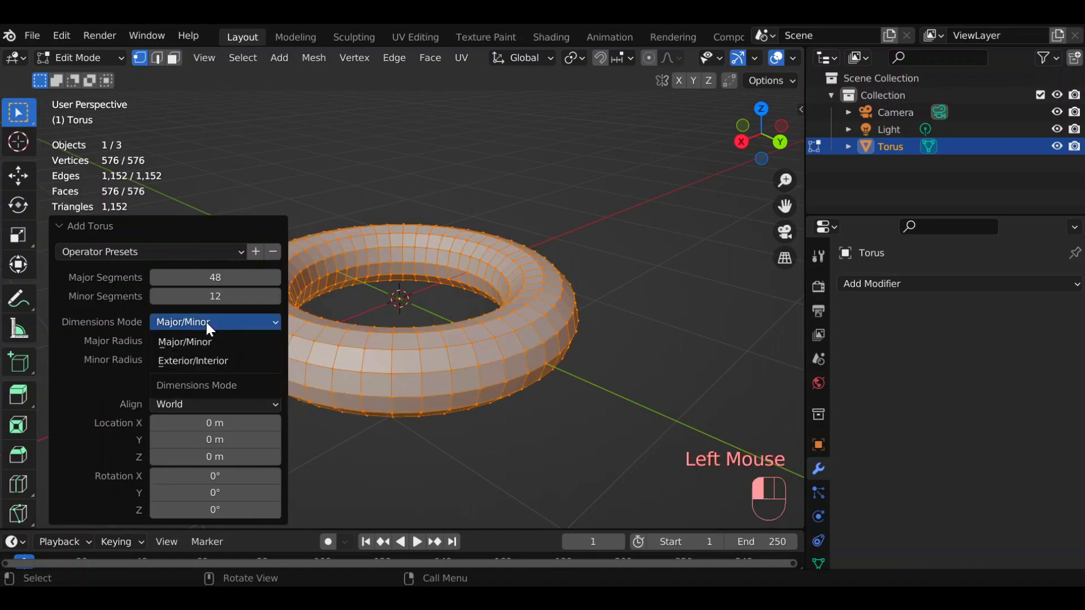
left_click(200, 362)
left_click_drag(251, 341, 133, 356)
scroll(496, 338, "down", 5)
left_click_drag(215, 360, 93, 384)
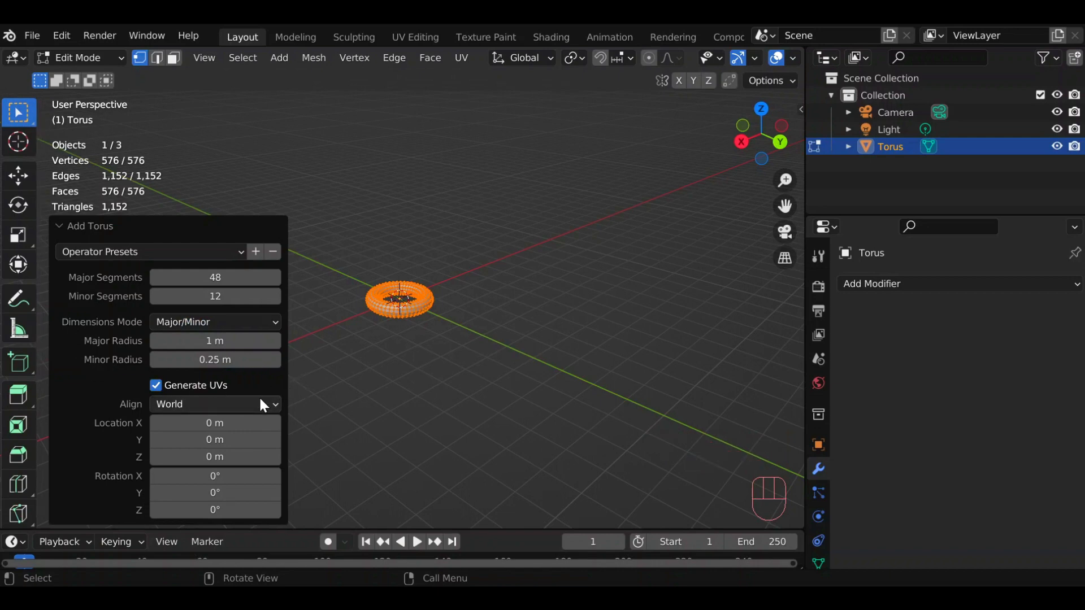
Set the torus to 76 major and 74 minor segments with radii of 2.1 m and 0.61 m, and save these settings as operator preset "test".
scroll(448, 375, "up", 7)
left_click_drag(209, 277, 242, 277)
left_click_drag(184, 296, 186, 303)
left_click_drag(170, 341, 279, 341)
left_click_drag(164, 360, 232, 360)
scroll(507, 329, "down", 4)
left_click(256, 251)
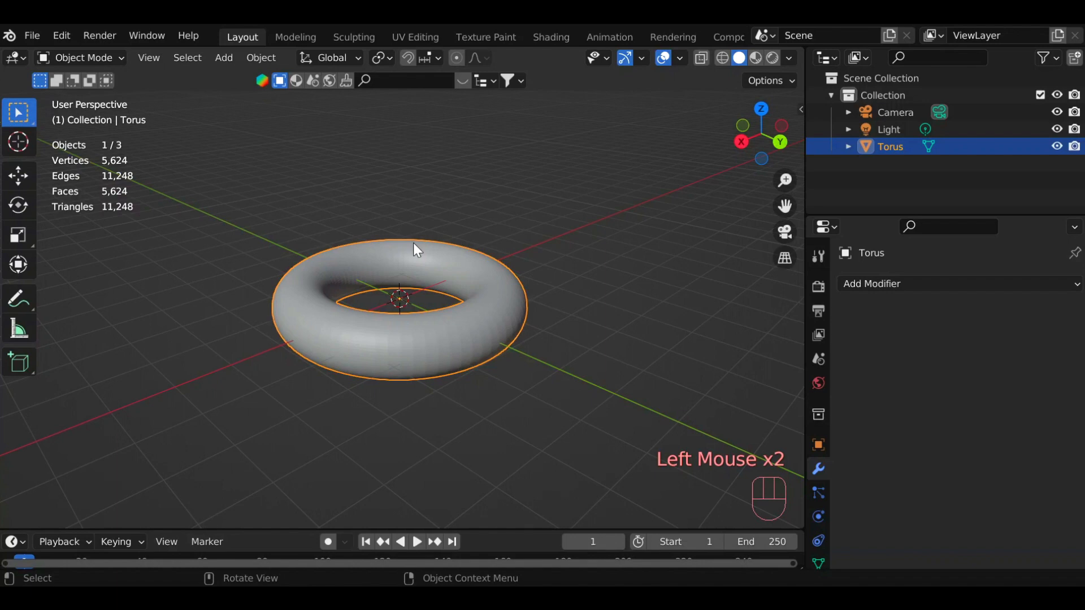
Delete the torus and add a new torus in Object Mode.
key("x")
left_click(417, 249)
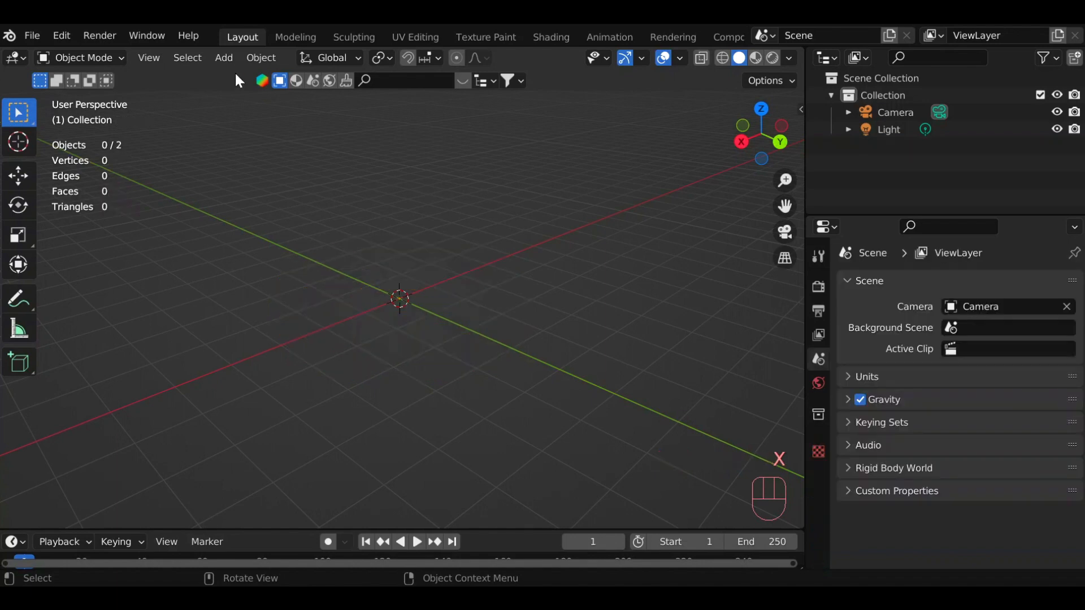
left_click(224, 57)
mouse_move(232, 76)
left_click(387, 193)
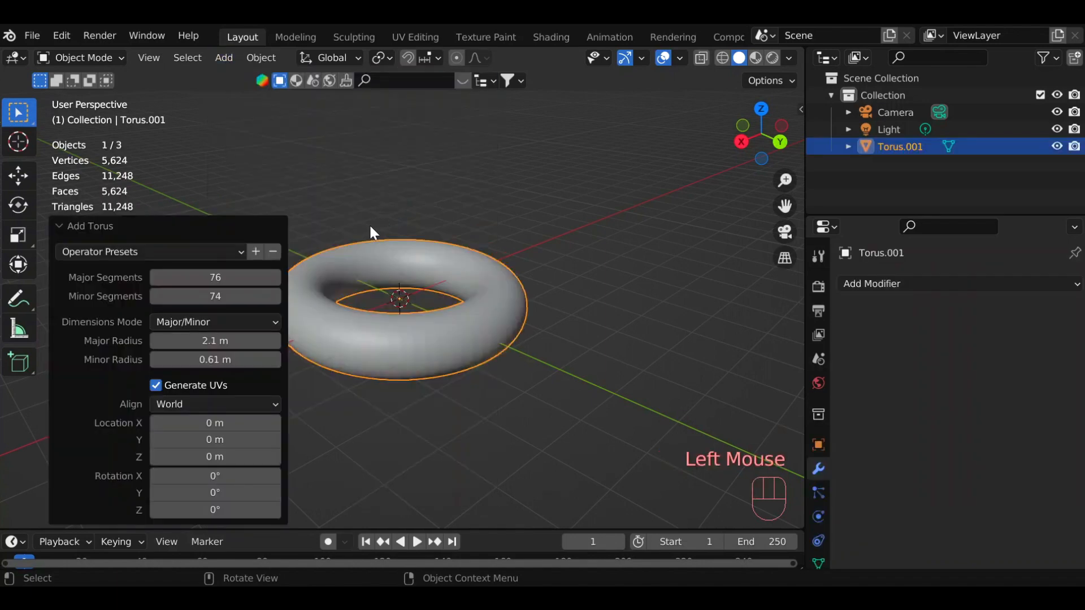
Reset the new torus's segment counts and radii to their defaults, and apply the operator preset "test".
left_click(228, 246)
left_click(229, 248)
right_click(226, 275)
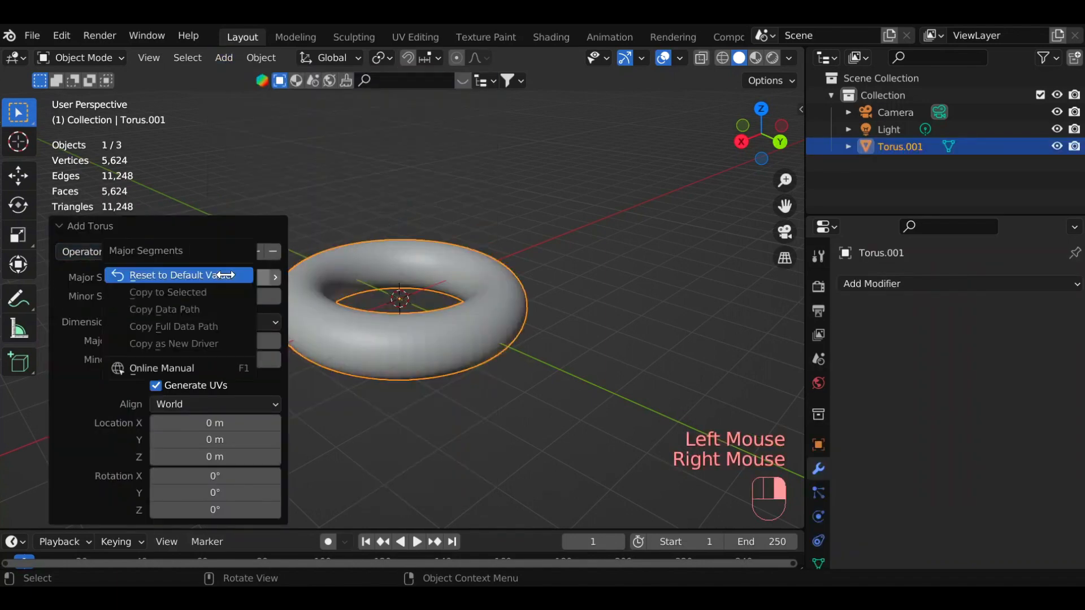
left_click(226, 276)
right_click(226, 296)
left_click(226, 297)
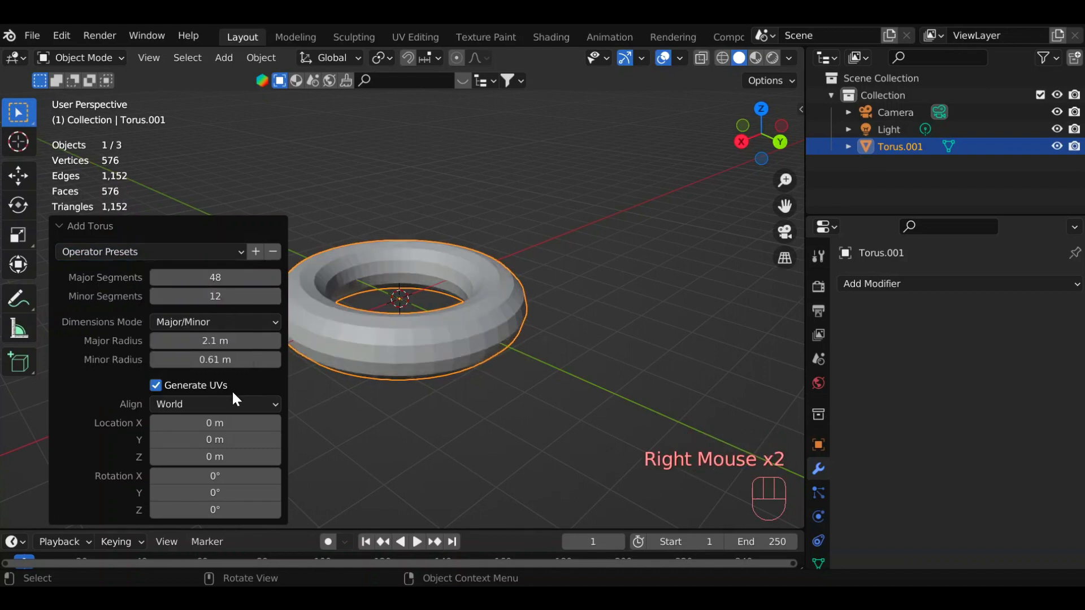
right_click(229, 340)
left_click(229, 341)
right_click(226, 359)
left_click(226, 358)
left_click(202, 249)
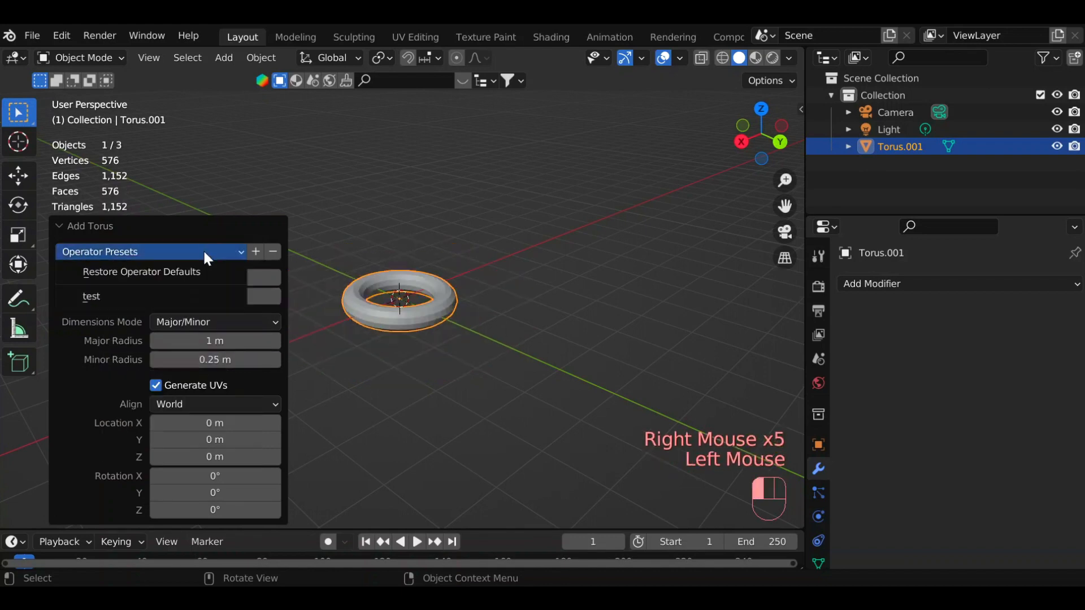
left_click(181, 296)
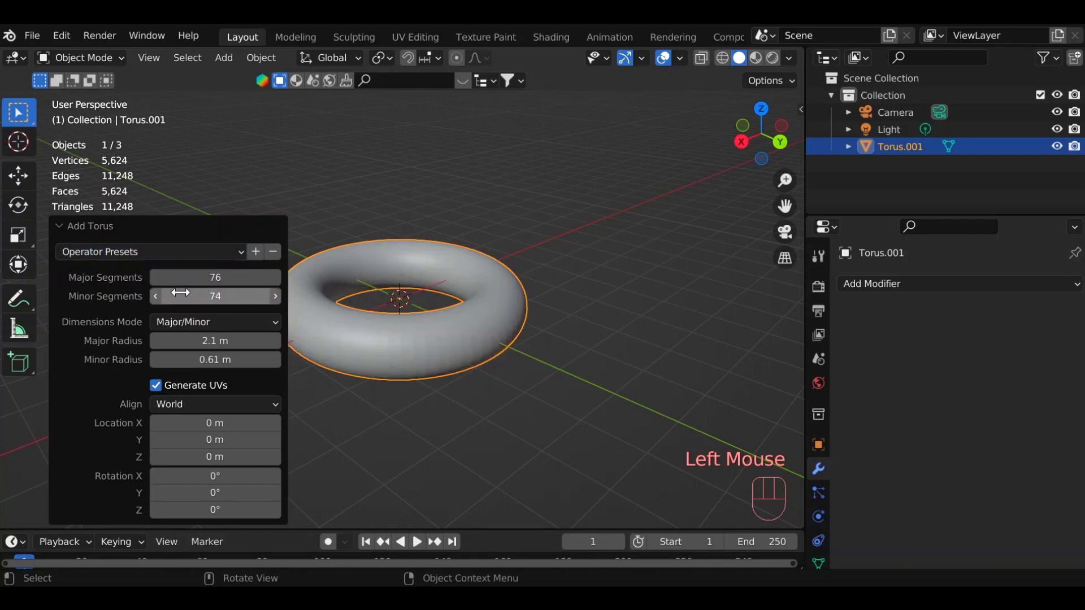
Replace the torus with a 2 m grid of 10 by 10 subdivisions and open it in Edit Mode.
key("x")
left_click(224, 58)
mouse_move(271, 77)
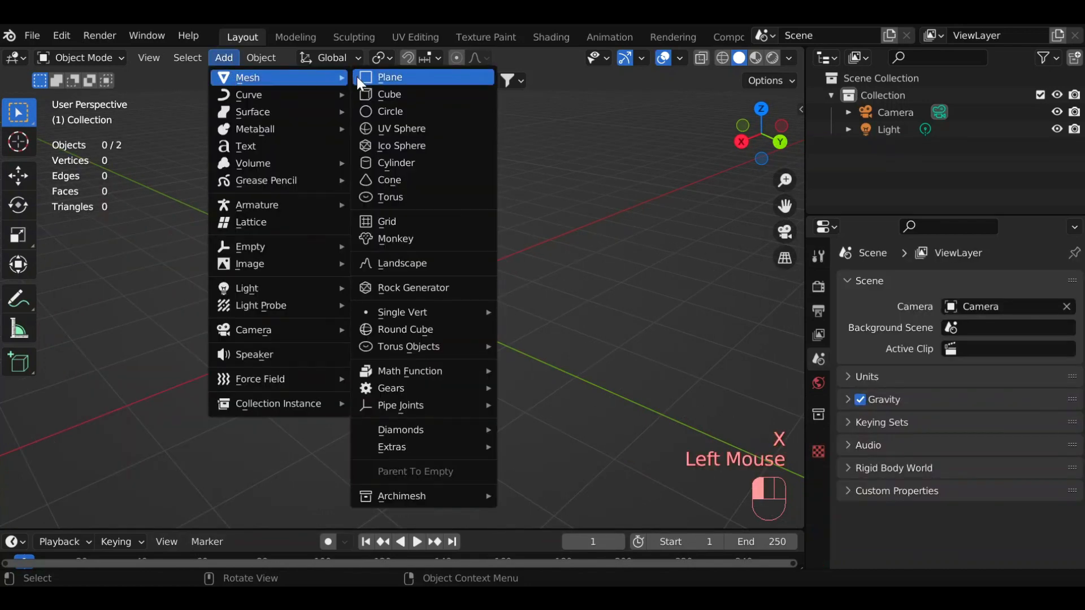
left_click(395, 221)
scroll(534, 310, "up", 5)
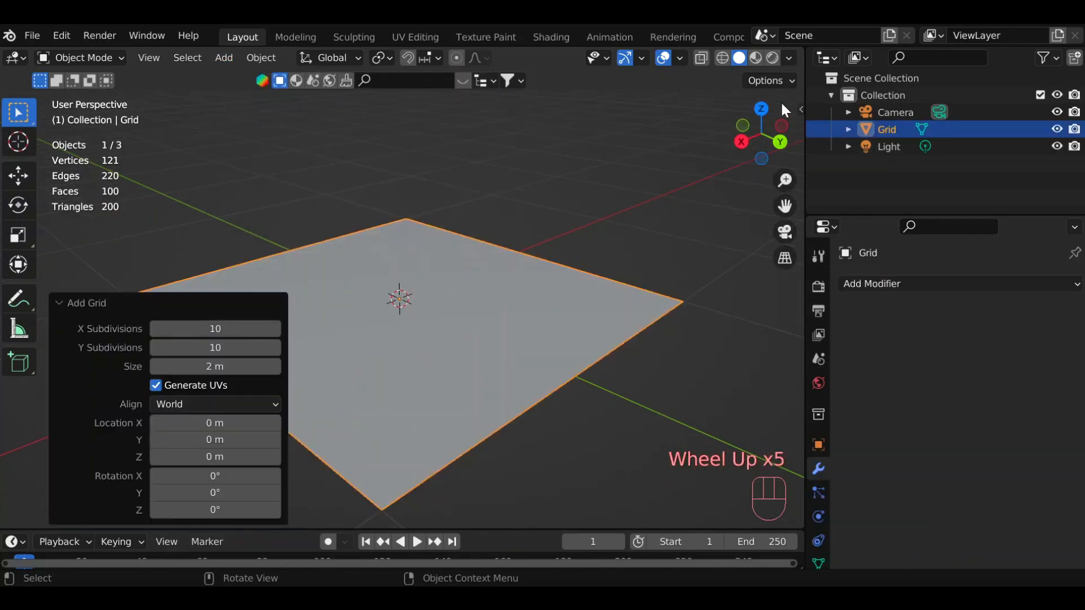
left_click(89, 58)
left_click(106, 90)
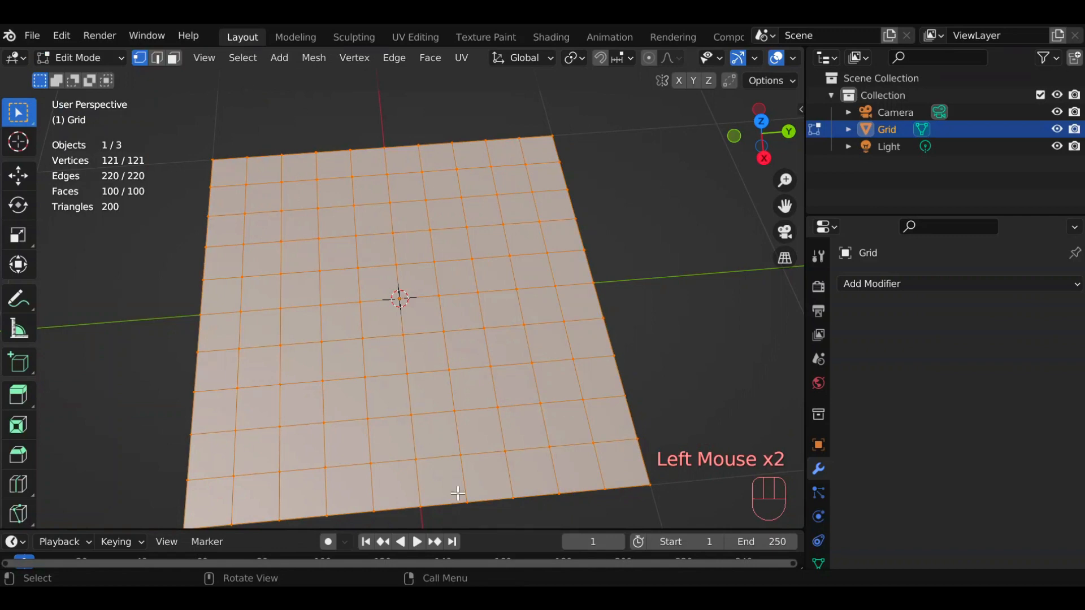
Delete the grid's vertices, and add a separate 2 m plane opened in Edit Mode.
scroll(618, 184, "down", 1)
key("x")
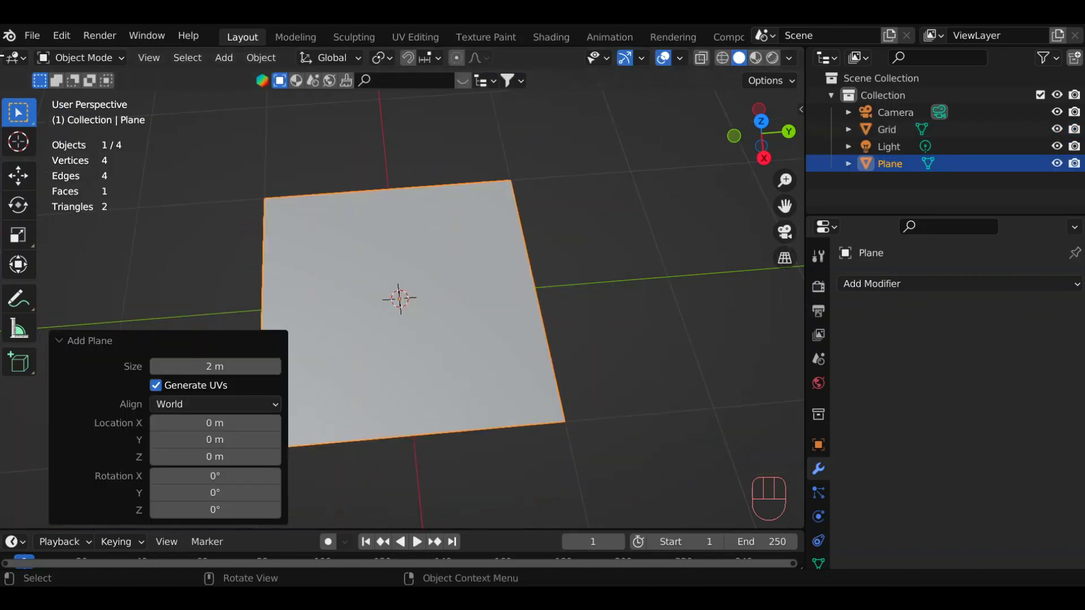
left_click(79, 58)
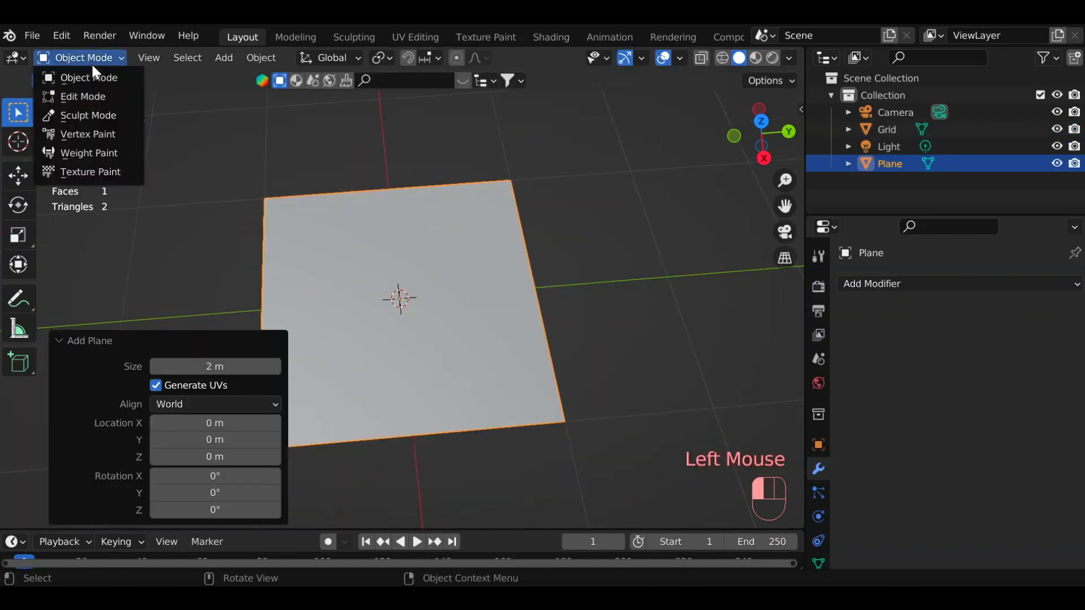
left_click(85, 92)
Subdivide the plane into 10 by 10 faces.
right_click(347, 238)
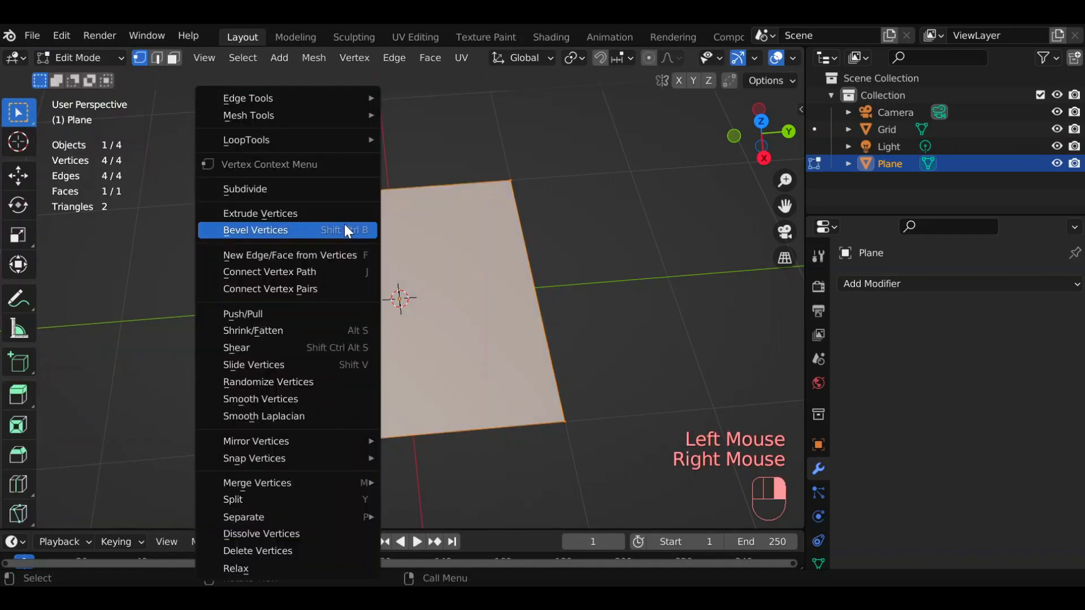
left_click(320, 189)
left_click_drag(214, 397, 257, 397)
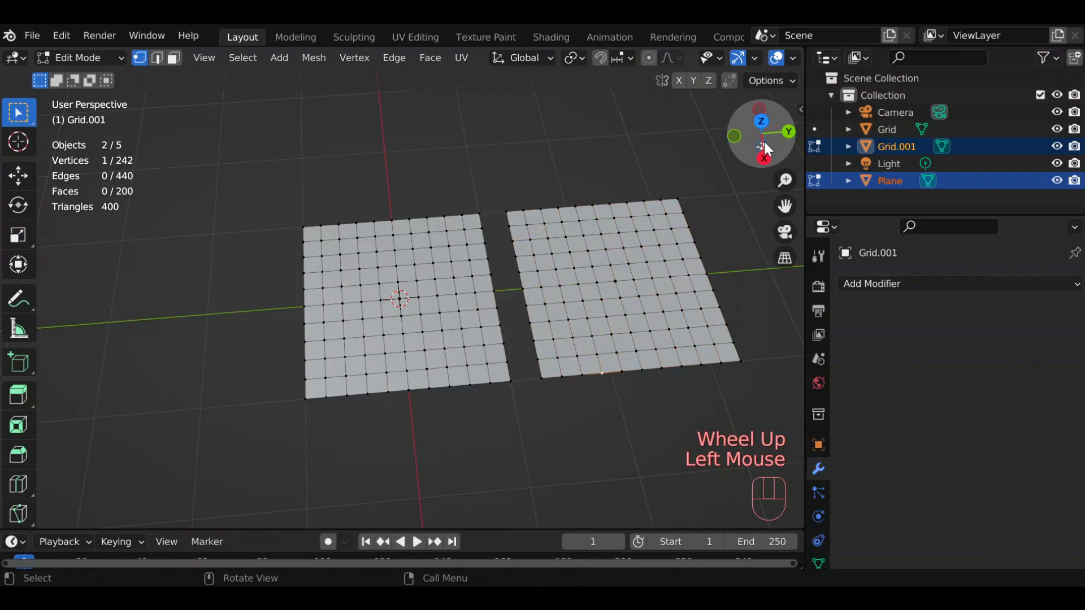
Add a second grid beside the subdivided plane and compare the topology of both in Edit Mode.
mouse_move(765, 148)
left_mouse_down()
mouse_move(795, 164)
mouse_move(765, 153)
left_mouse_up()
left_click_drag(220, 155, 486, 433)
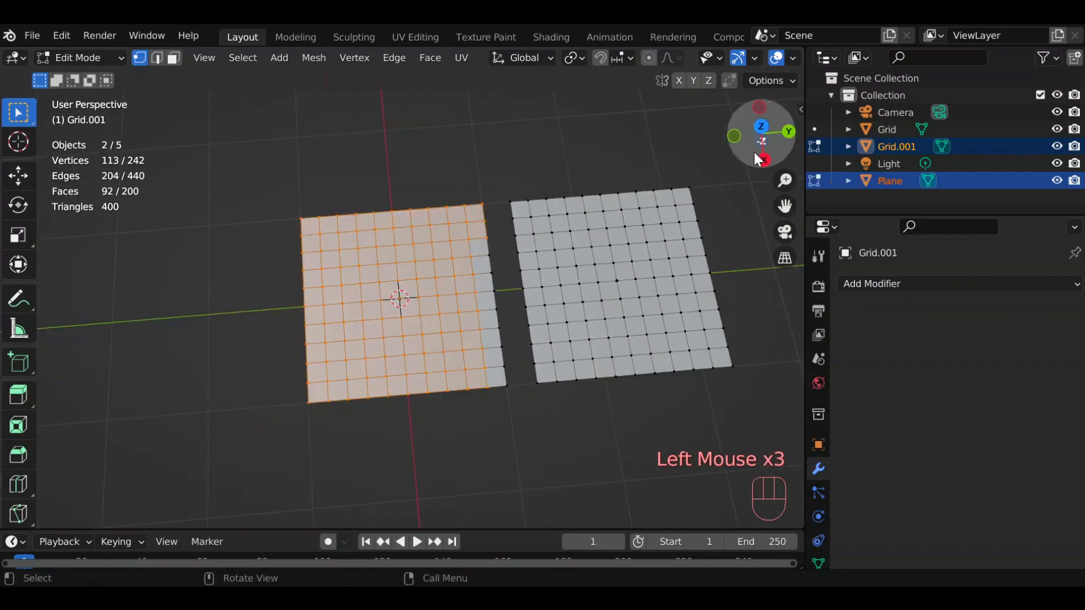
mouse_move(766, 154)
left_mouse_down()
mouse_move(758, 138)
mouse_move(766, 144)
left_mouse_up()
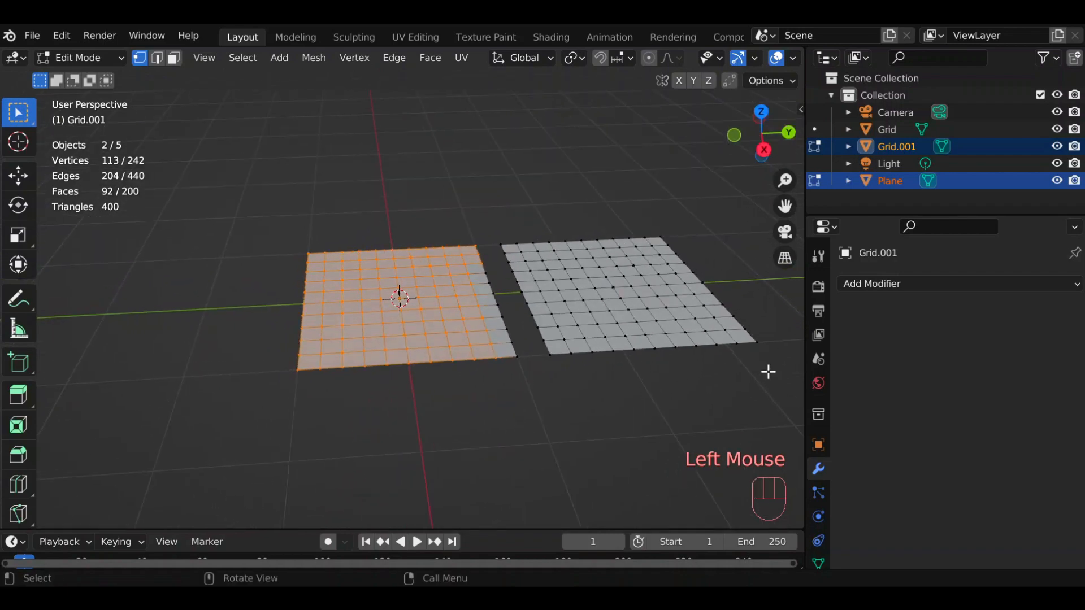
Delete the plane and the second grid's vertices, and add a fresh grid to that empty mesh in Edit Mode.
left_click(89, 52)
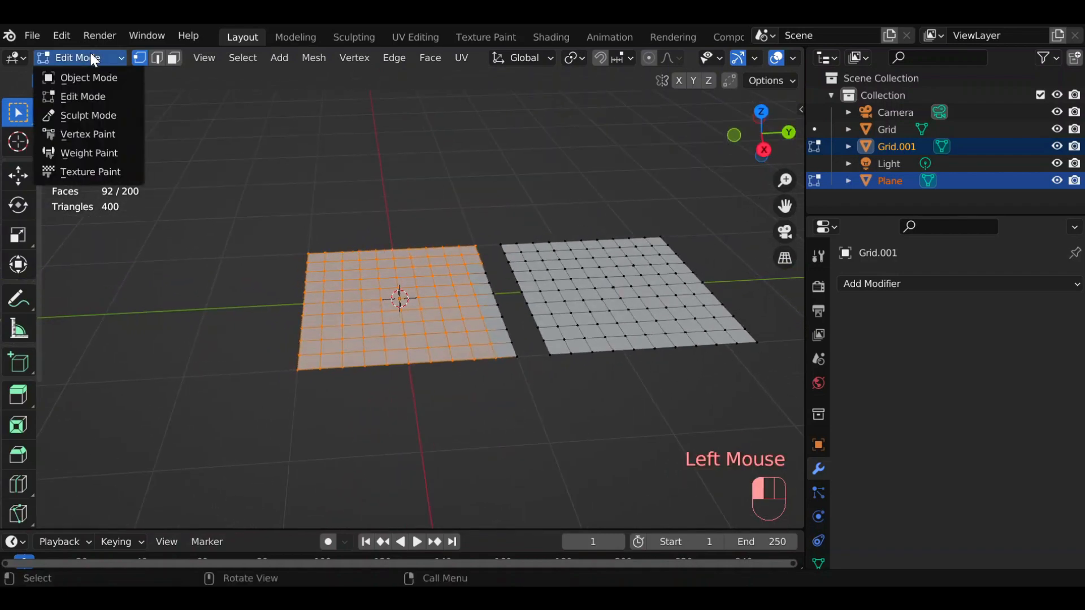
left_click(280, 57)
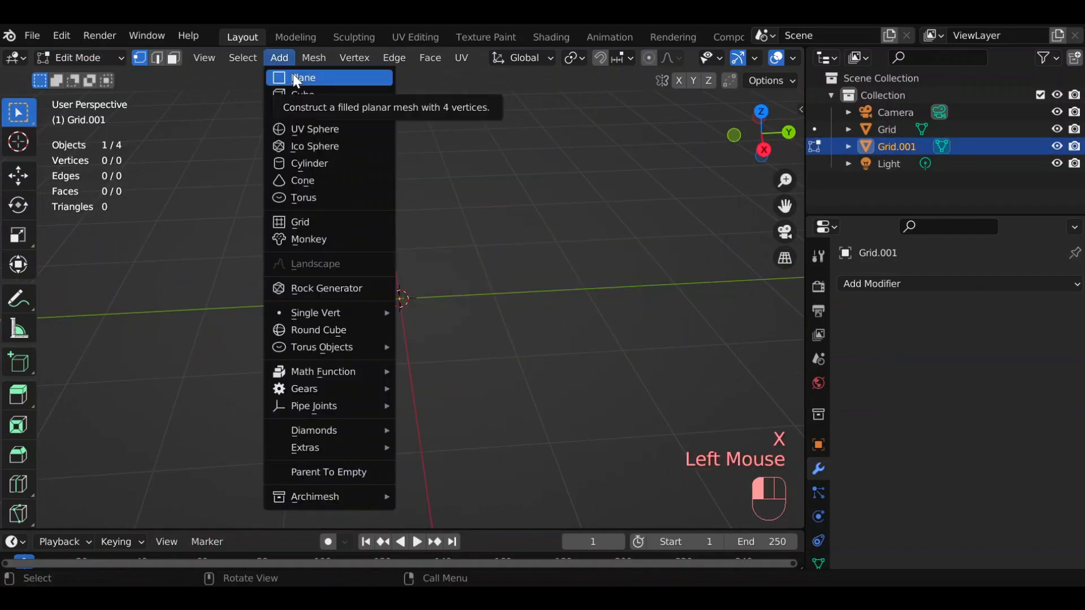
left_click(326, 221)
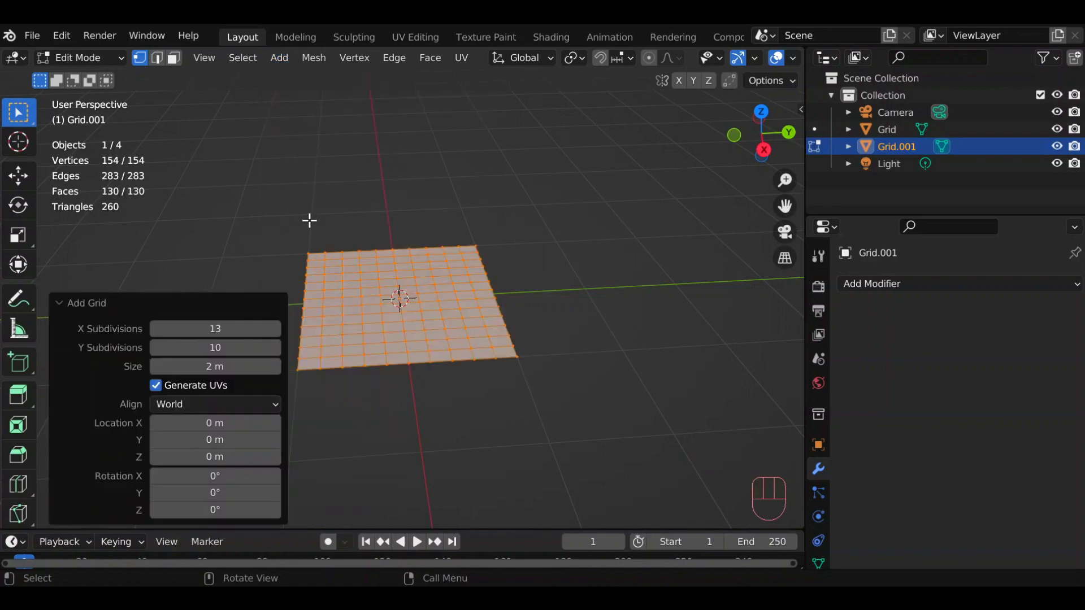
Vary the new grid's X and Y subdivisions, including 13 X subdivisions.
left_click_drag(214, 328, 249, 329)
scroll(533, 425, "up", 3)
left_click_drag(761, 133, 739, 151)
left_click_drag(215, 347, 217, 372)
Delete the grid object, add a monkey mesh in Object Mode, and vary its size.
left_click(123, 63)
left_click(113, 78)
key("x")
left_click(224, 58)
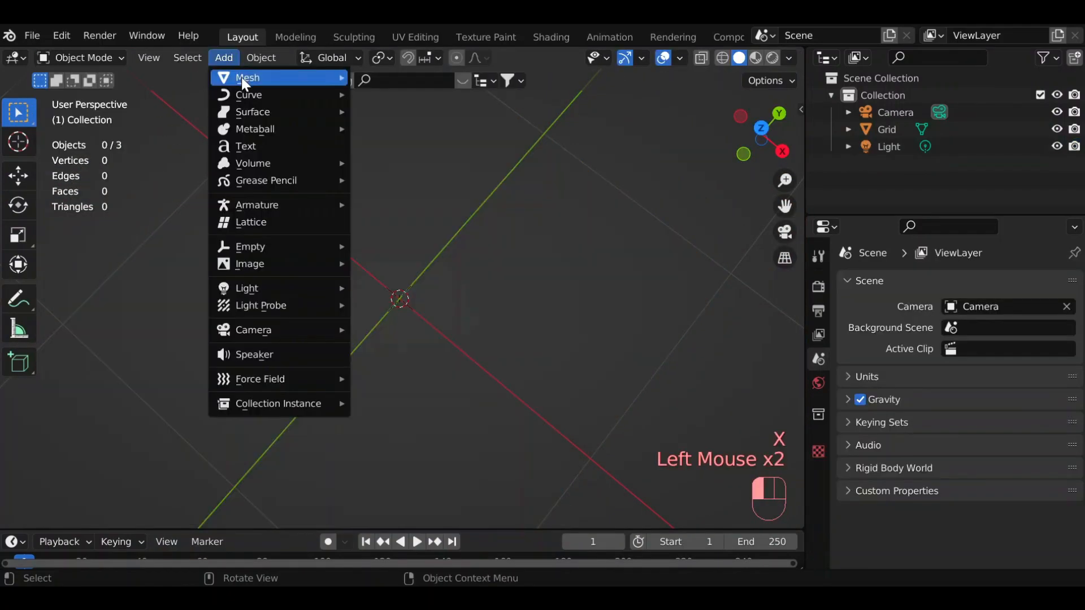
mouse_move(298, 82)
left_click(396, 238)
scroll(401, 305, "down", 2)
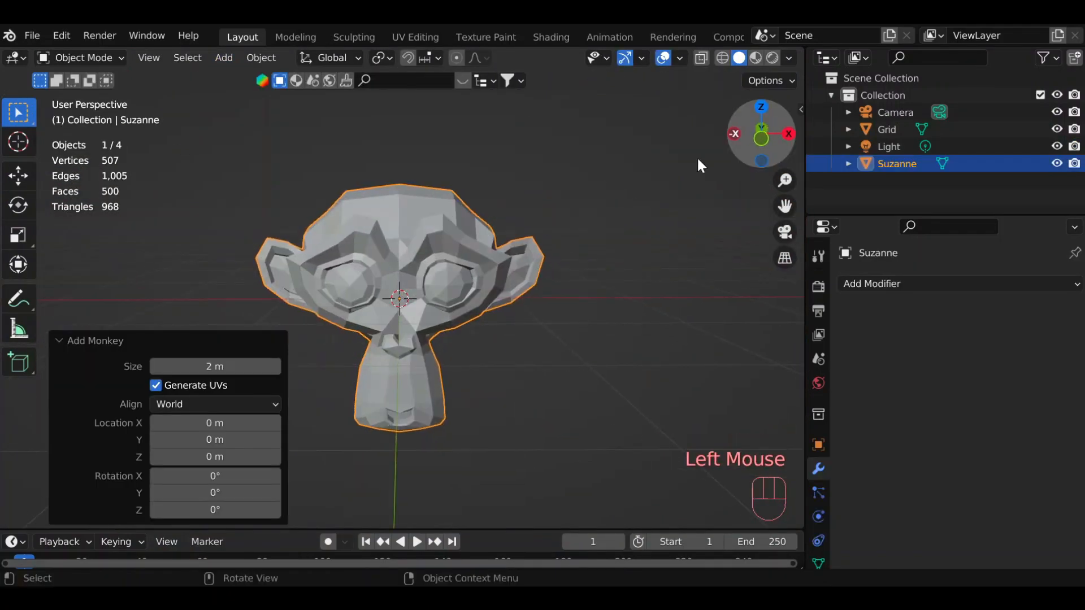
left_click_drag(215, 366, 235, 406)
Try smooth shading on the monkey head and undo it.
right_click(384, 245)
left_click(387, 253)
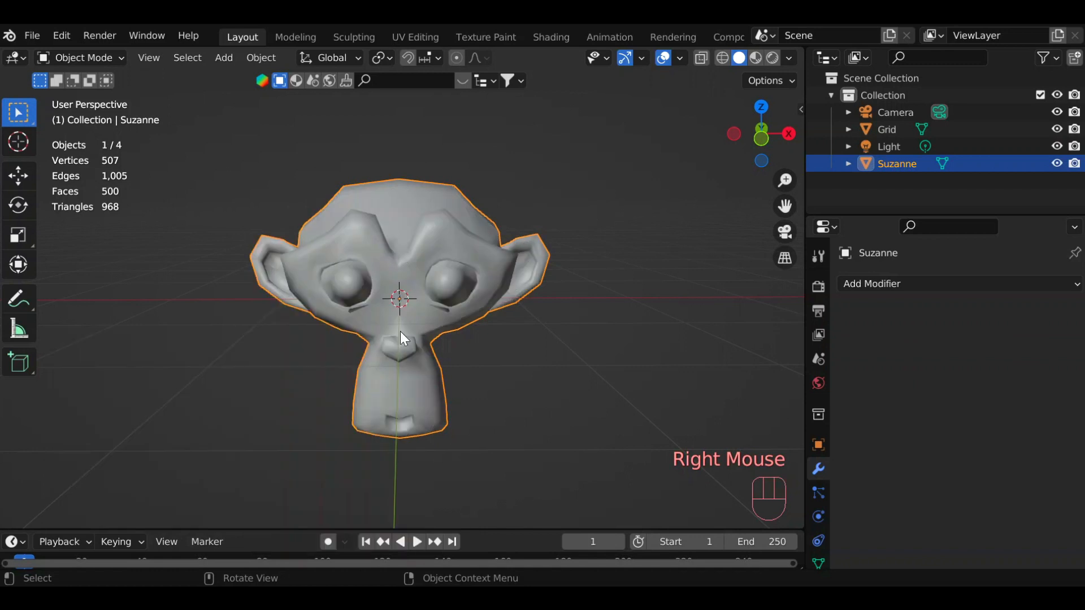
key("ctrl+z")
Add a Subdivision modifier to the monkey head and raise its viewport level to 5.
left_click(911, 280)
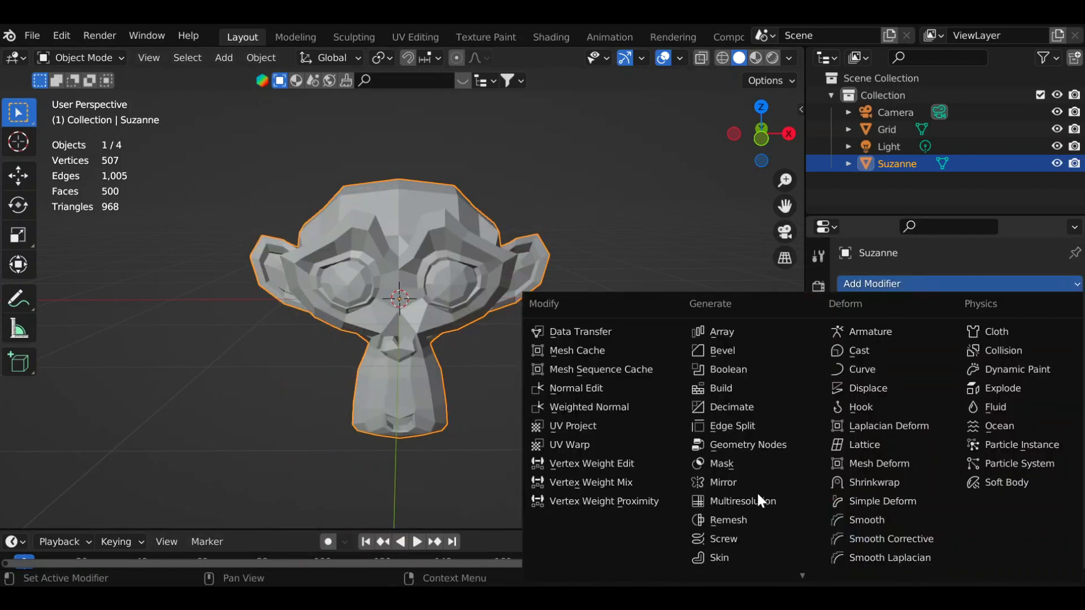
left_click(757, 491)
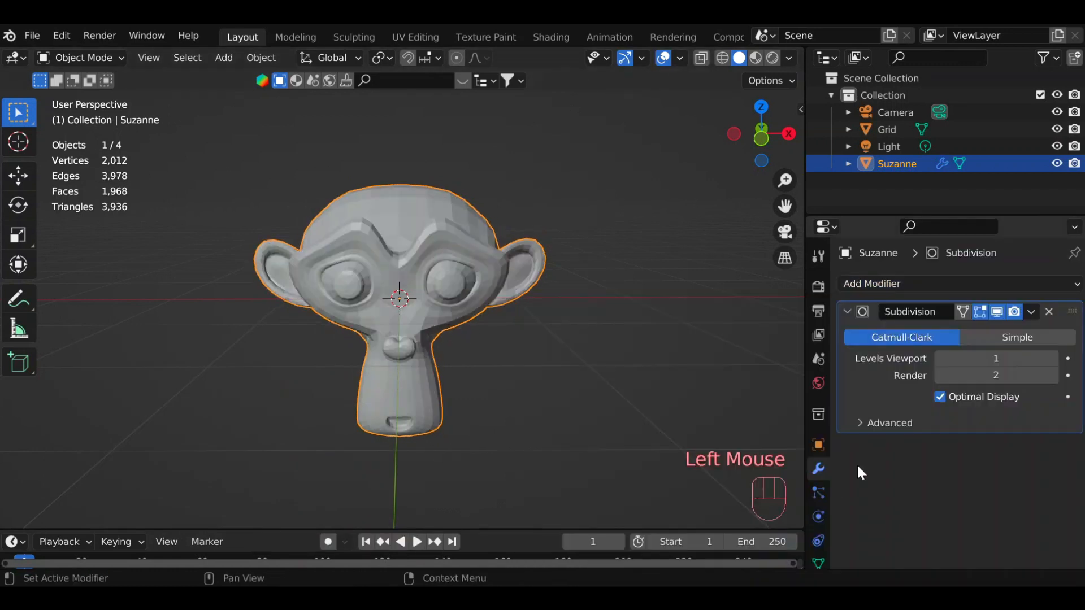
left_click(1053, 357)
left_click(1053, 357)
left_click(1052, 357)
left_click(1052, 357)
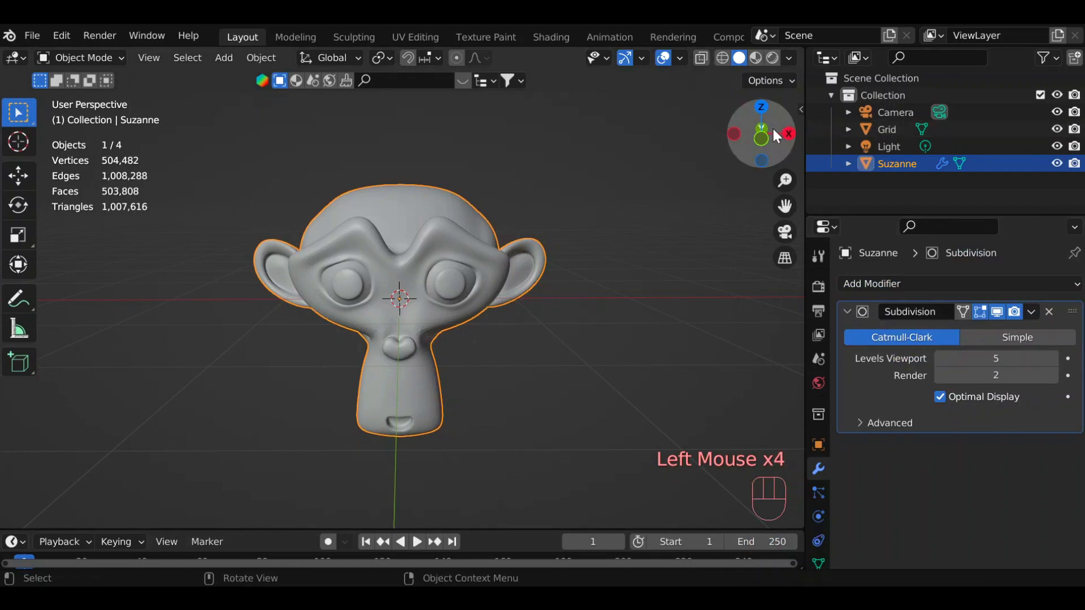
left_click_drag(772, 126, 754, 125)
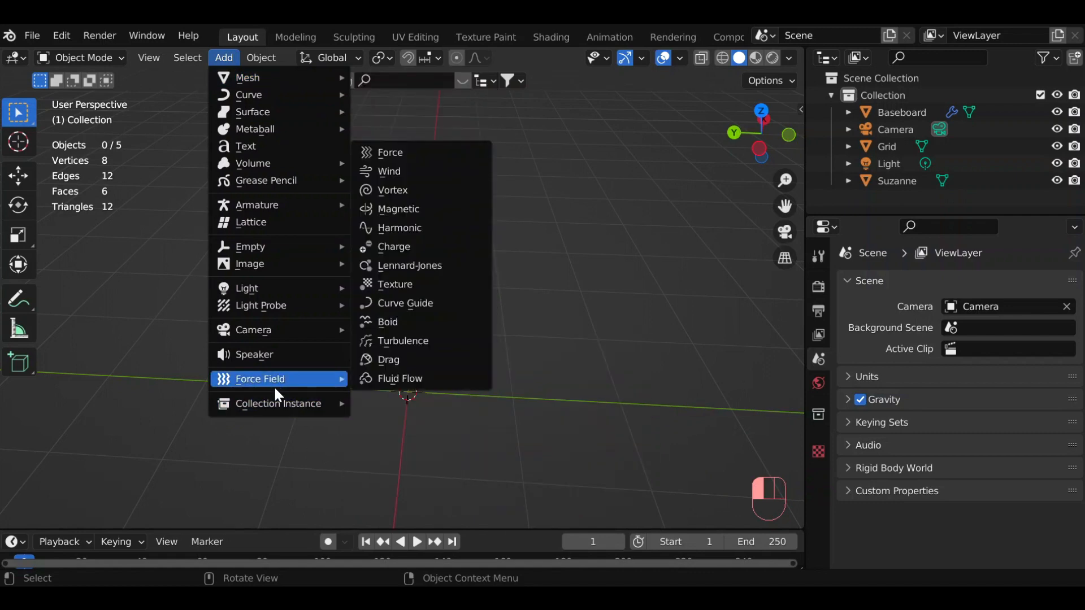
mouse_move(283, 403)
left_click(395, 402)
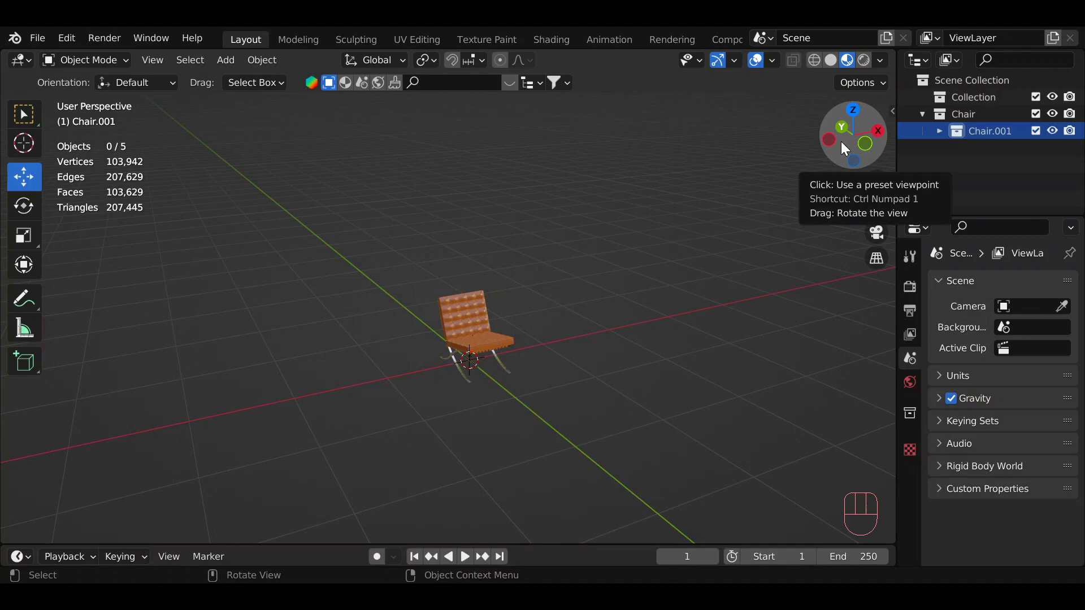
Select all parts of the chair, duplicate them beside the original, and undo the duplication.
mouse_move(843, 148)
left_mouse_down()
mouse_move(830, 148)
mouse_move(846, 148)
left_mouse_up()
left_click_drag(345, 251, 551, 372)
left_click_drag(842, 160, 797, 181)
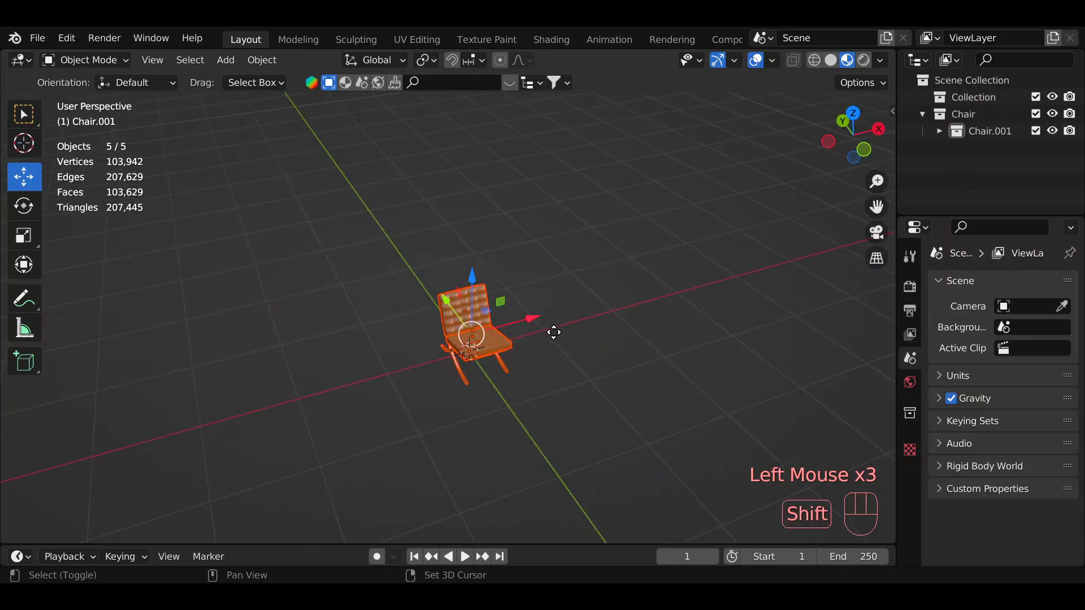
key("shift+d")
left_click(556, 276)
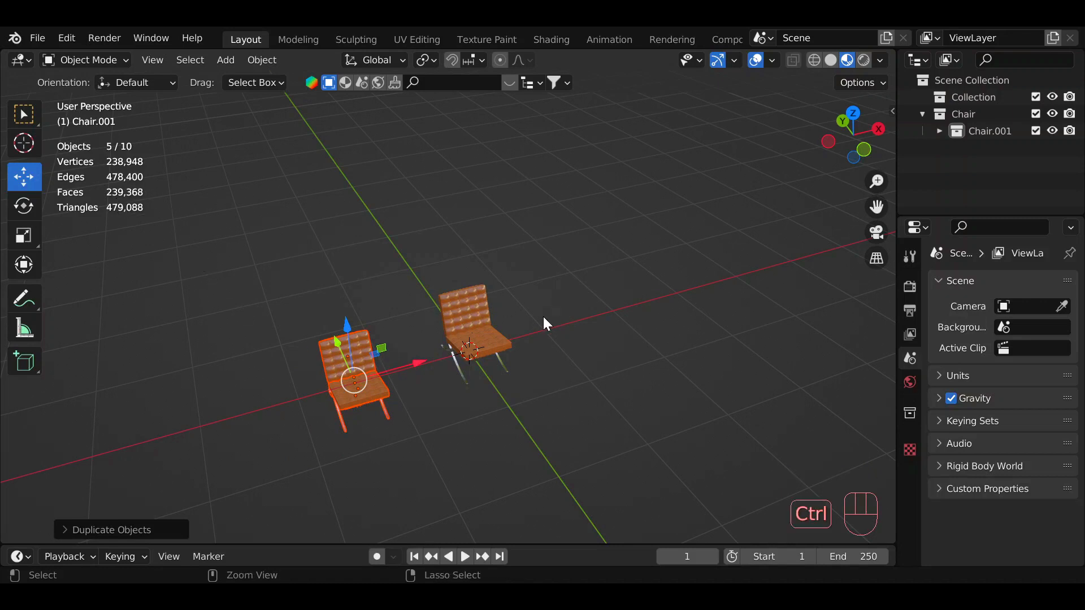
key("ctrl+z")
Add a collection instance of the Chair collection and move it about 0.97 m in the negative X direction.
left_click(225, 59)
left_click(273, 402)
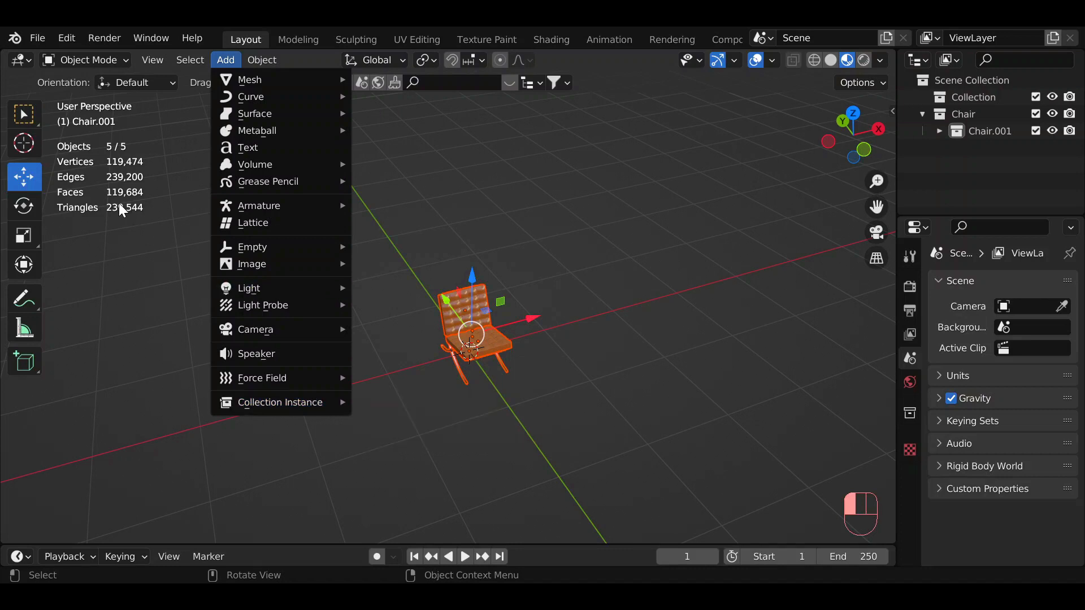
mouse_move(339, 400)
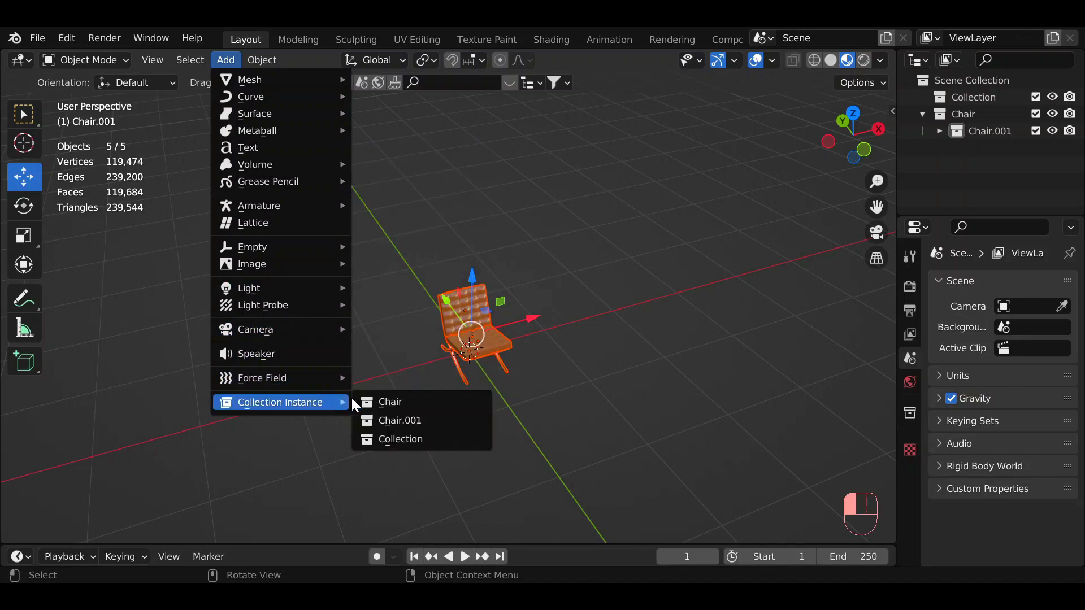
left_click(387, 402)
left_click_drag(525, 330, 409, 317)
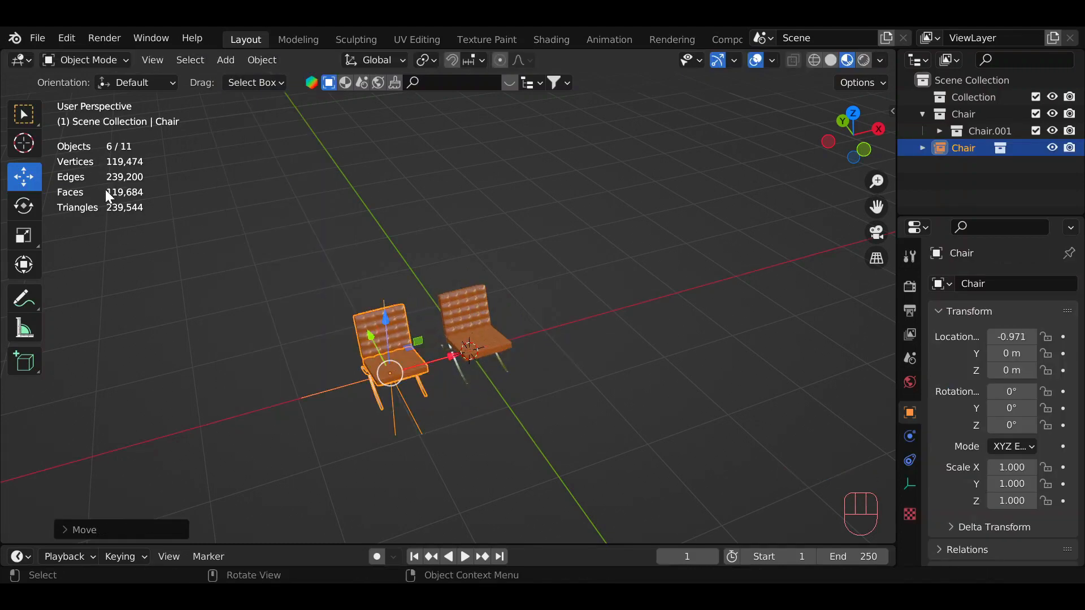
left_click(221, 60)
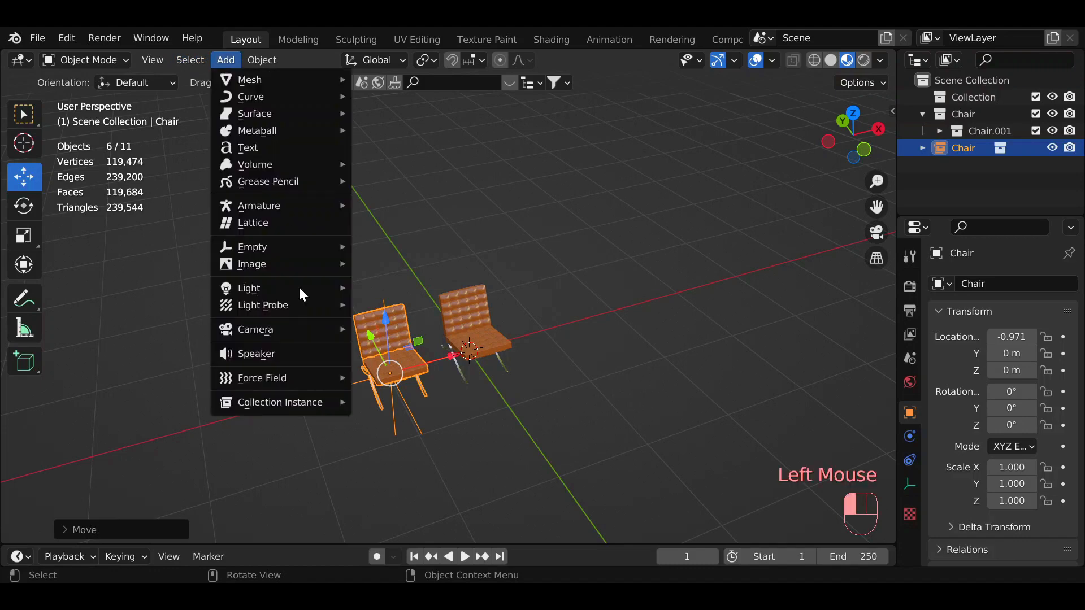
mouse_move(300, 404)
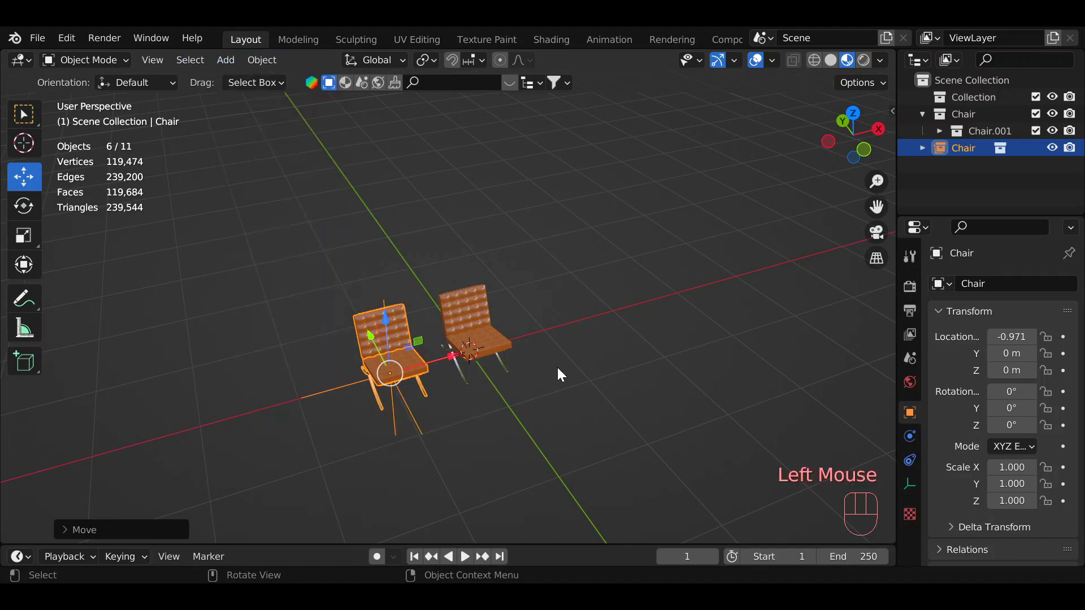
Move the chair instance farther from the original chair, to an X location of about -1.54 m.
left_click_drag(825, 162, 840, 129)
left_click(438, 398)
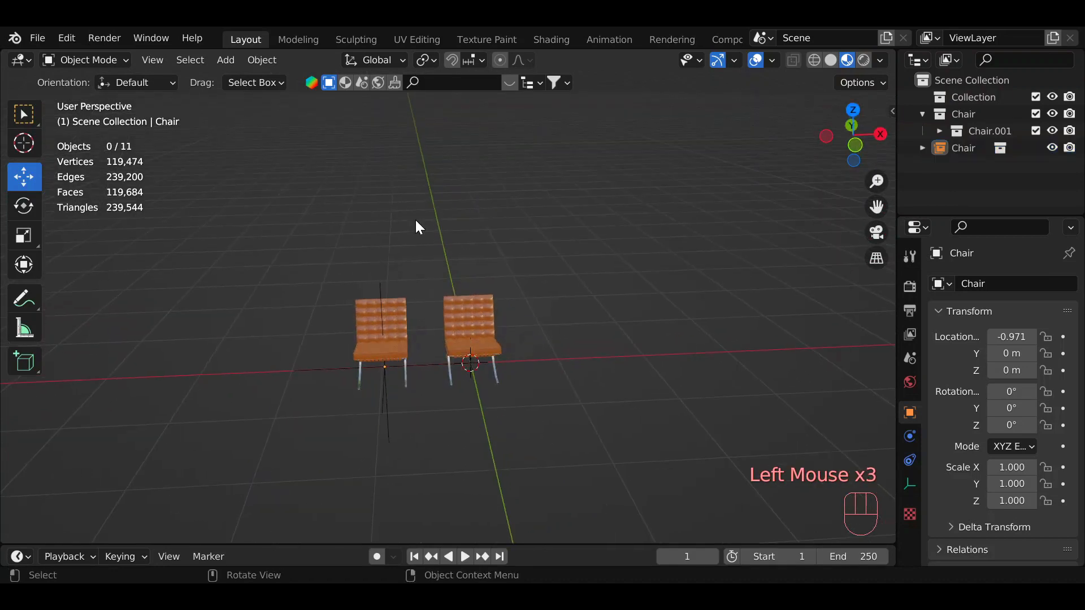
left_click_drag(303, 234, 415, 464)
Try scaling the chair instance to about 0.617 and rotating it, undoing each transformation.
key("s")
left_click(409, 452)
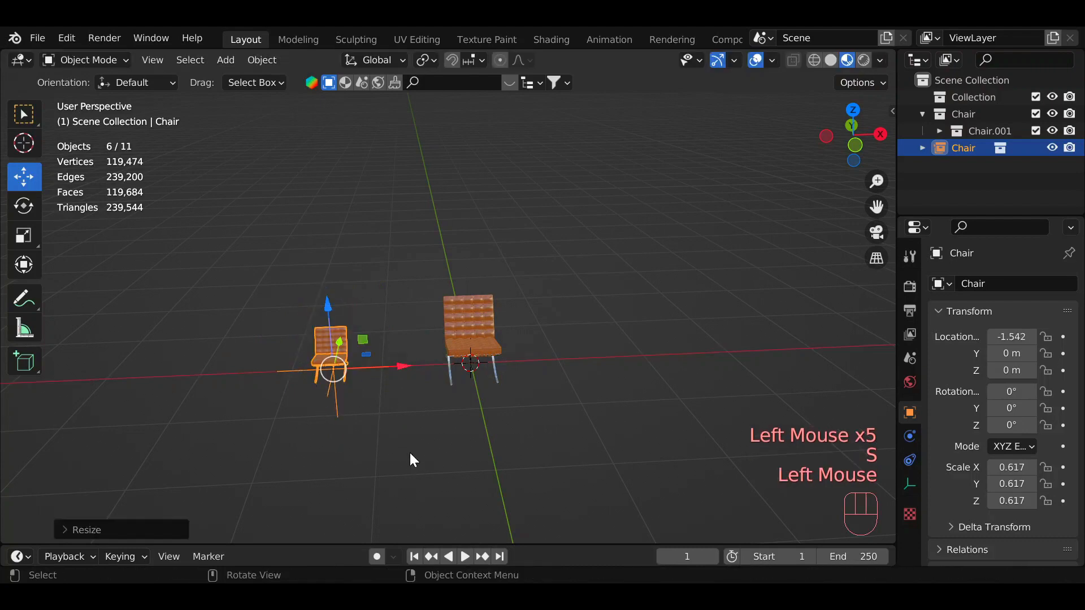
key("ctrl+z")
key("r")
left_click(431, 418)
key("ctrl+z")
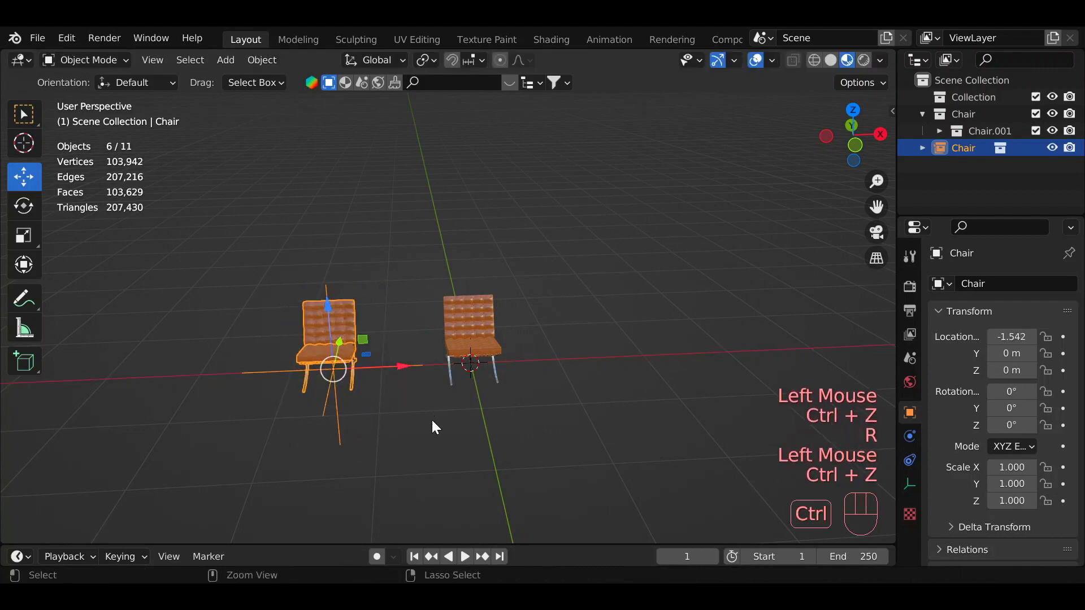
Select the original chair and move it about 1.17 m along the positive X axis.
left_click(464, 291)
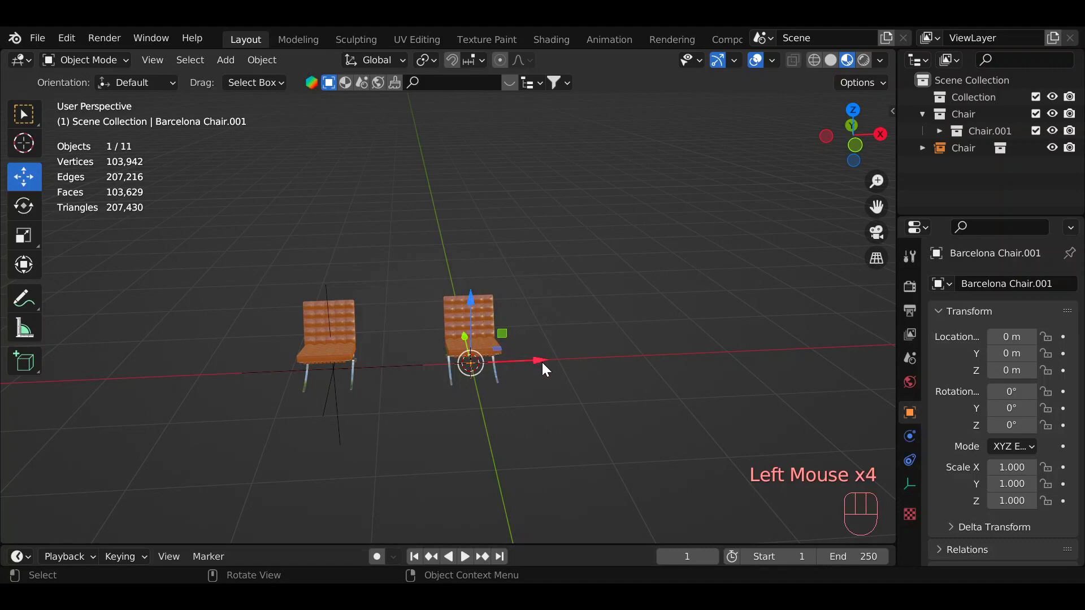
left_click_drag(535, 365, 646, 456)
left_click_drag(853, 136, 967, 164)
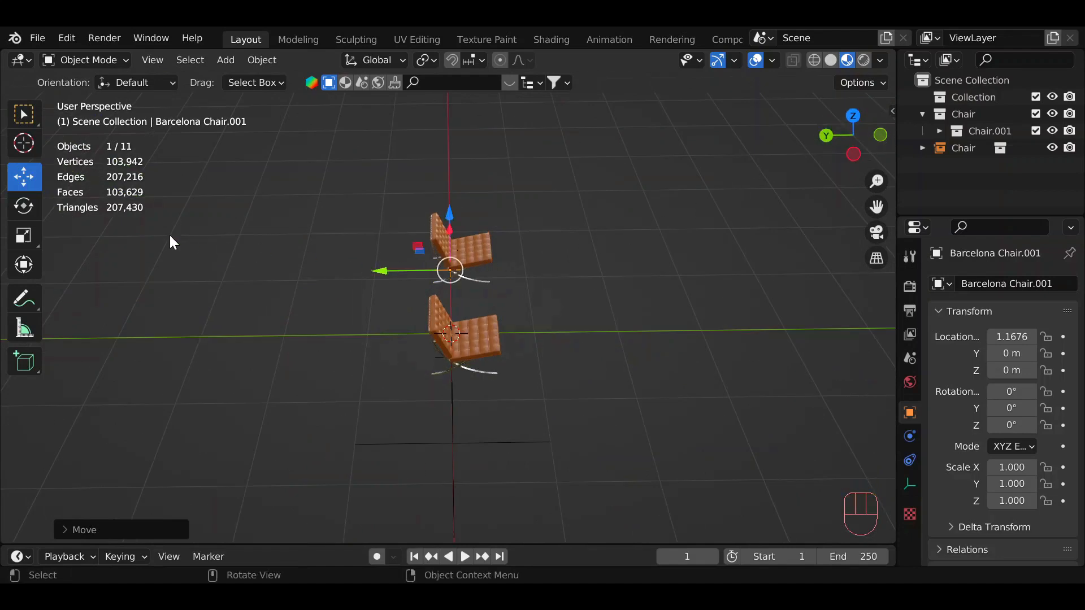
Open the list of collections available for adding as a collection instance.
left_click(226, 60)
mouse_move(288, 404)
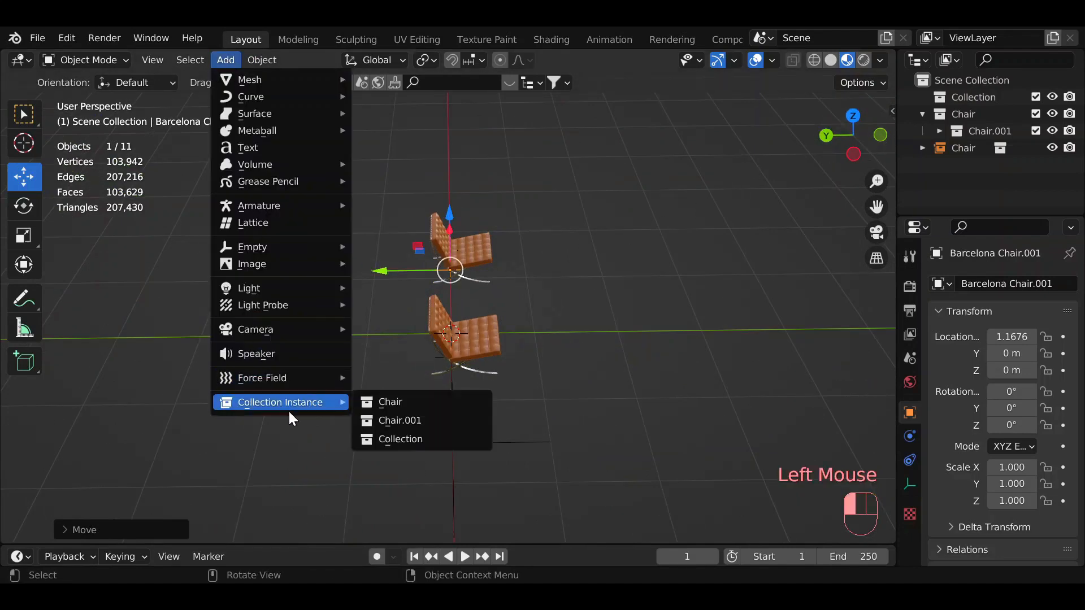